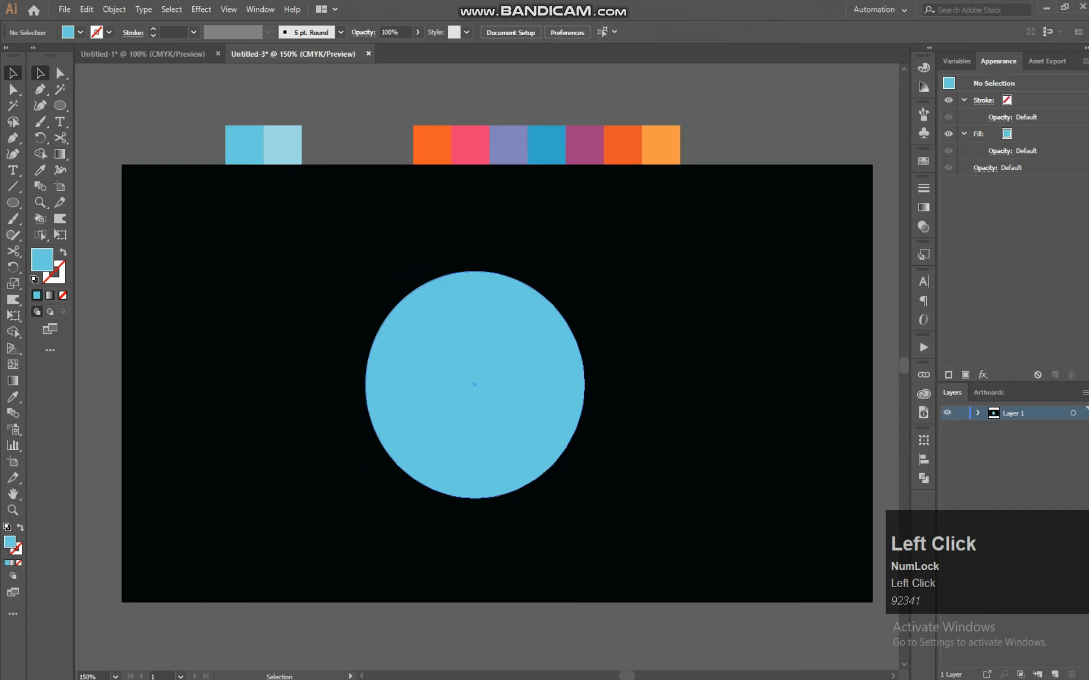
Select the blue circle and use Shape Builder to remove its inner area, leaving a ring
{"action": "left_click", "coordinate": [474, 385]}
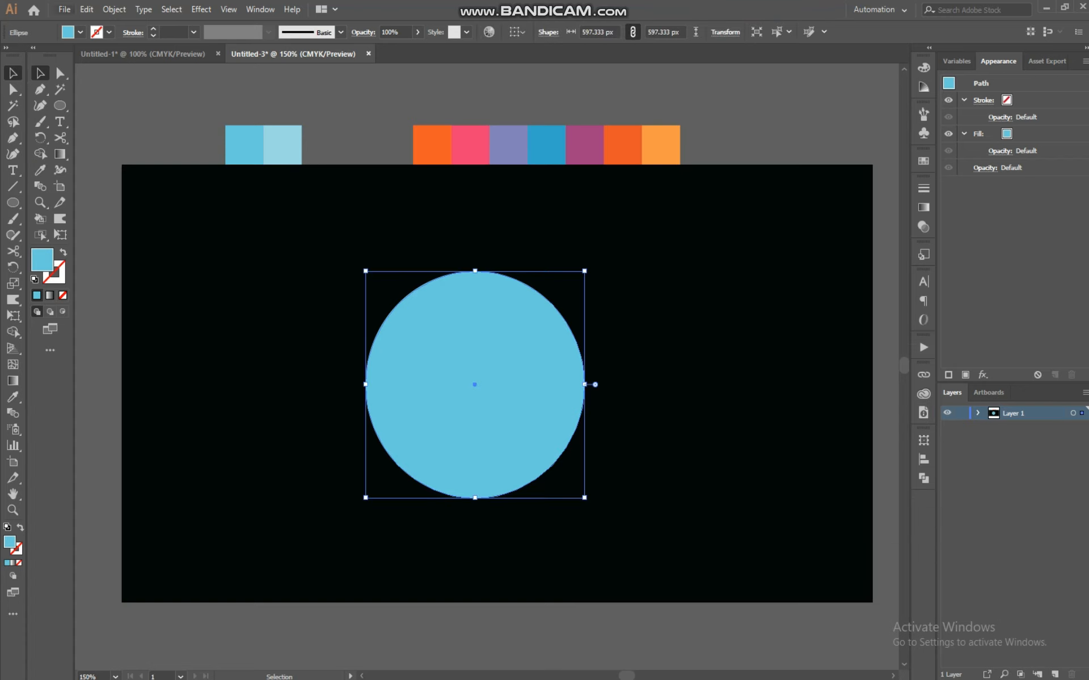
{"action": "left_click", "coordinate": [87, 9]}
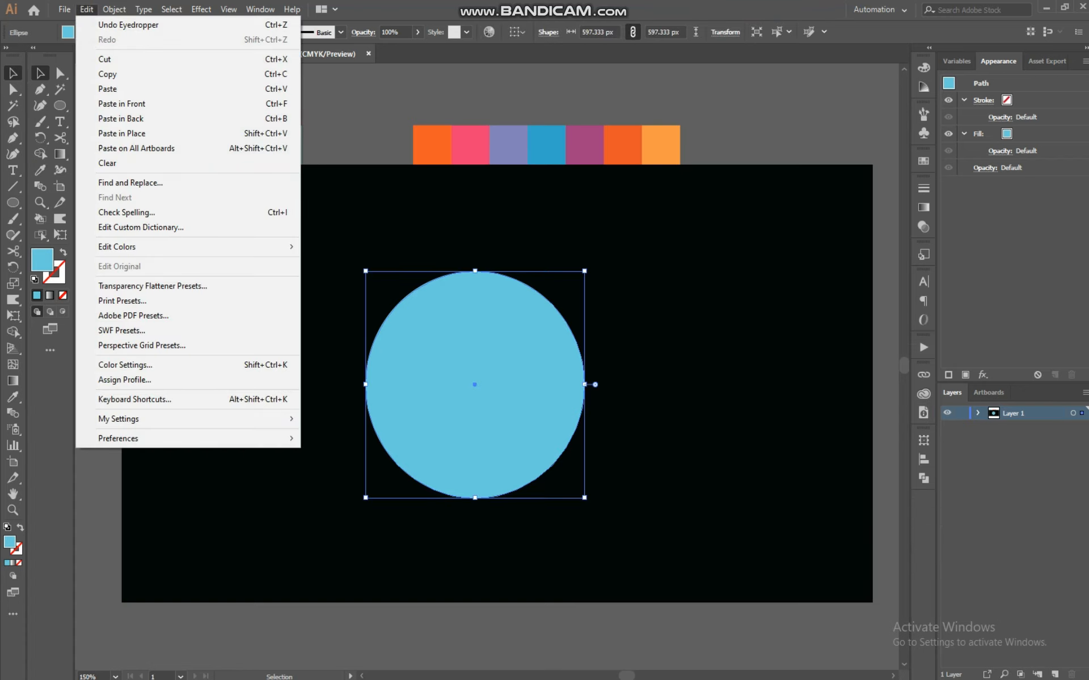
{"action": "left_click", "coordinate": [83, 7]}
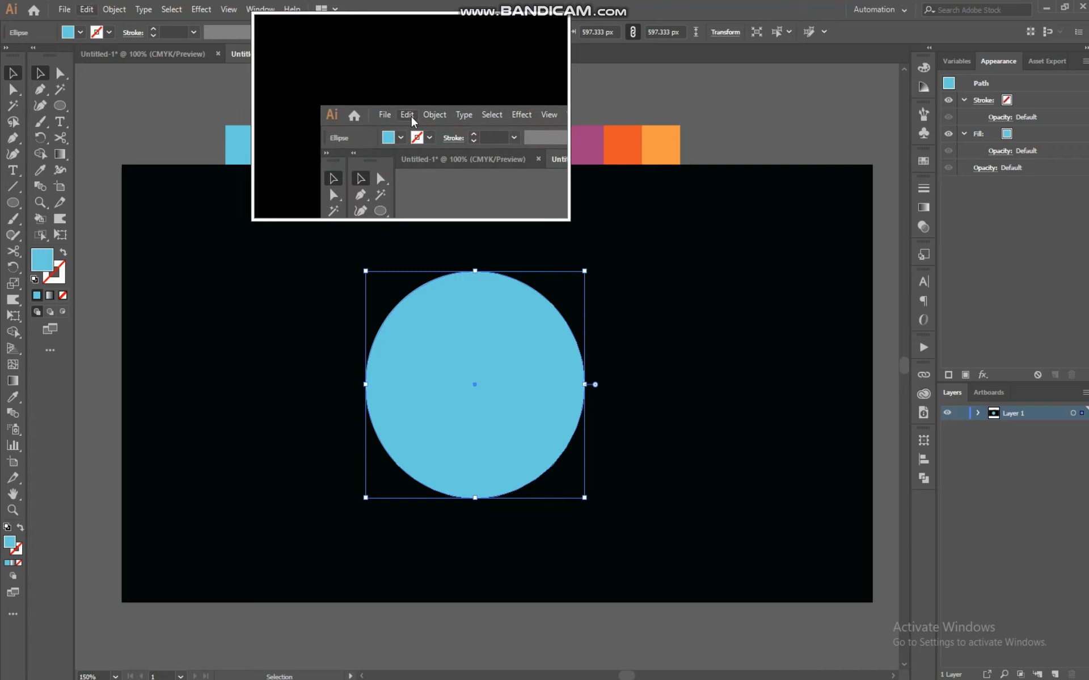
{"action": "left_click_drag", "start_coordinate": [475, 385], "coordinate": [362, 222]}
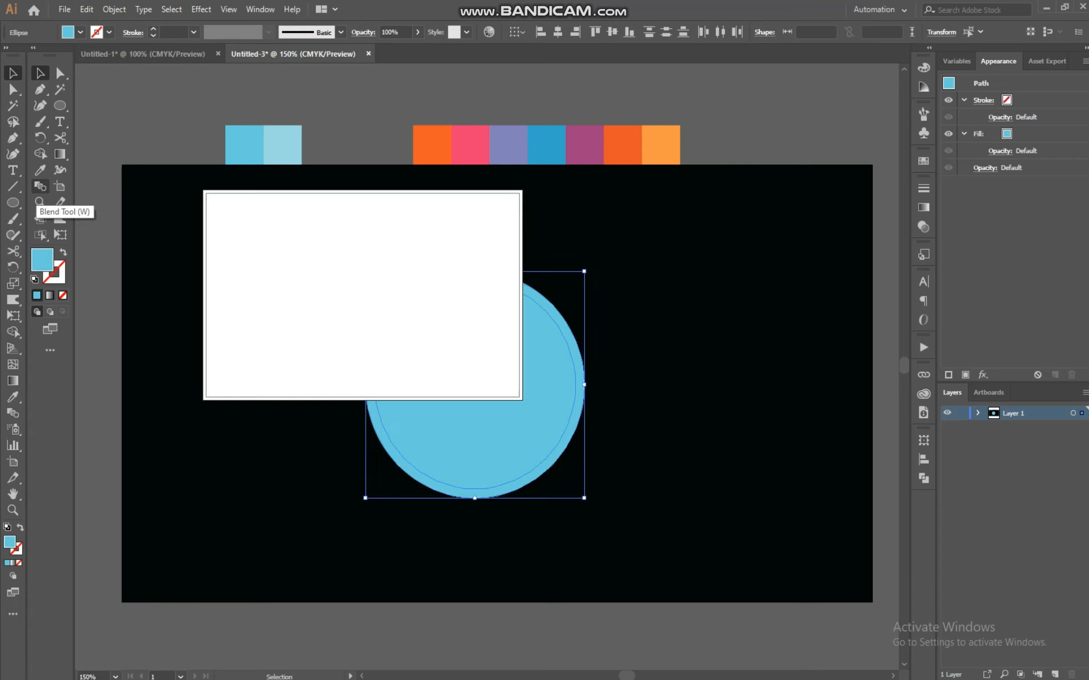
{"action": "left_click", "coordinate": [41, 155]}
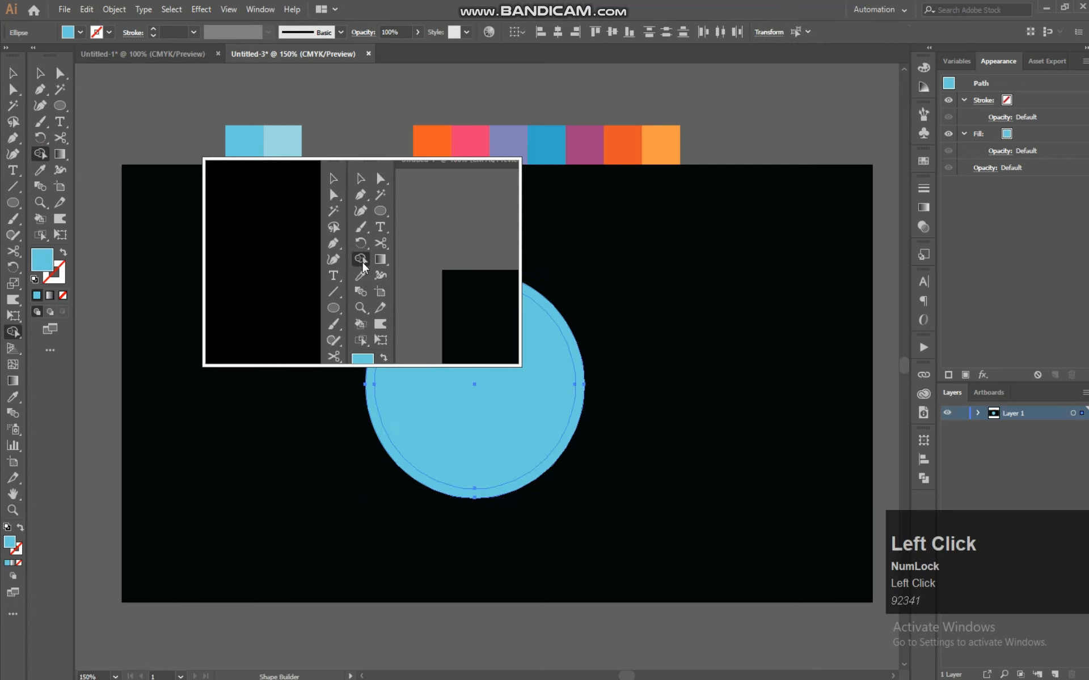
{"action": "left_click_drag", "start_coordinate": [445, 318], "coordinate": [474, 397]}
{"action": "left_click_drag", "start_coordinate": [466, 346], "coordinate": [489, 430]}
{"action": "left_click_drag", "start_coordinate": [474, 342], "coordinate": [501, 452]}
Select the ring and apply Outline Stroke to its path
{"action": "left_click", "coordinate": [40, 72]}
{"action": "left_click_drag", "start_coordinate": [646, 225], "coordinate": [386, 408]}
{"action": "left_click", "coordinate": [114, 9]}
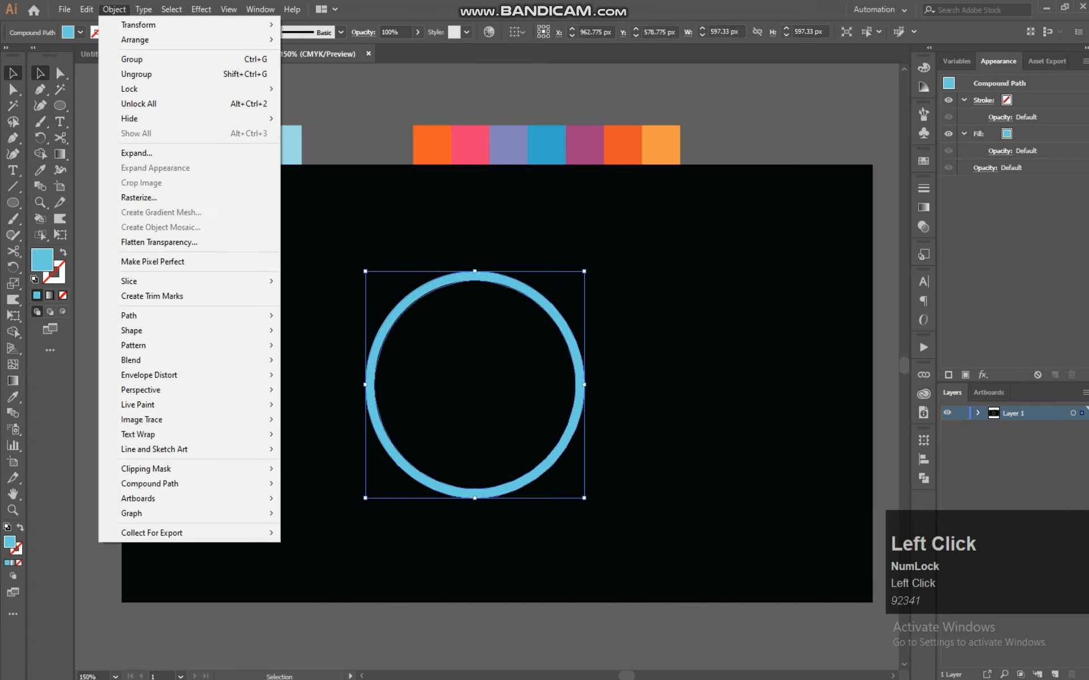
{"action": "mouse_move", "coordinate": [148, 330]}
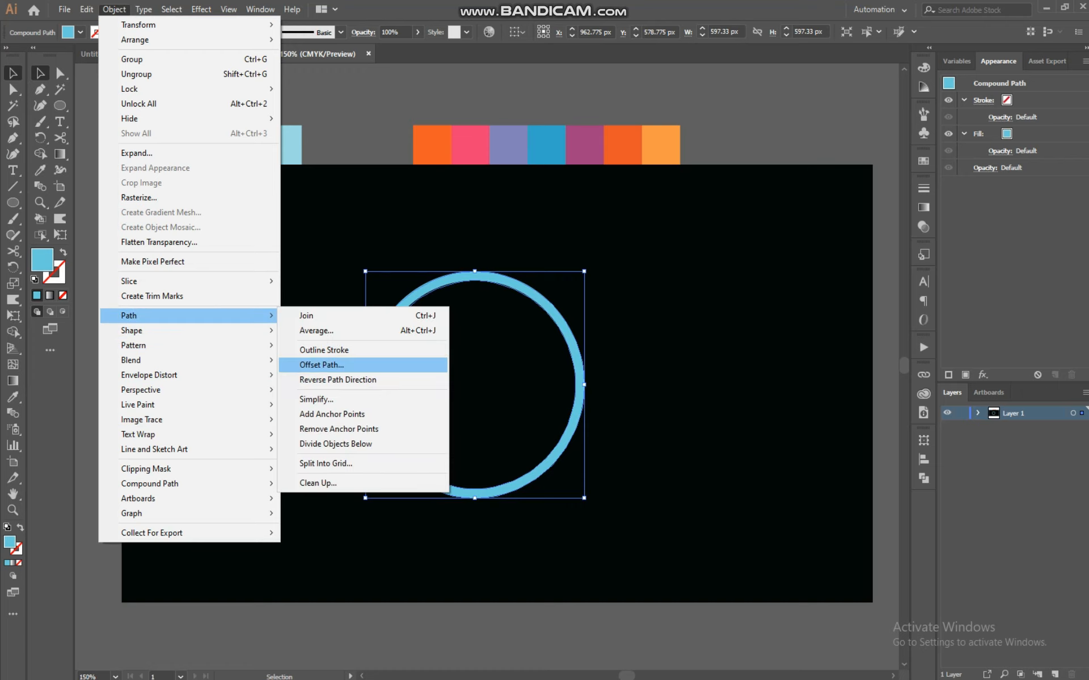
{"action": "left_click", "coordinate": [324, 350]}
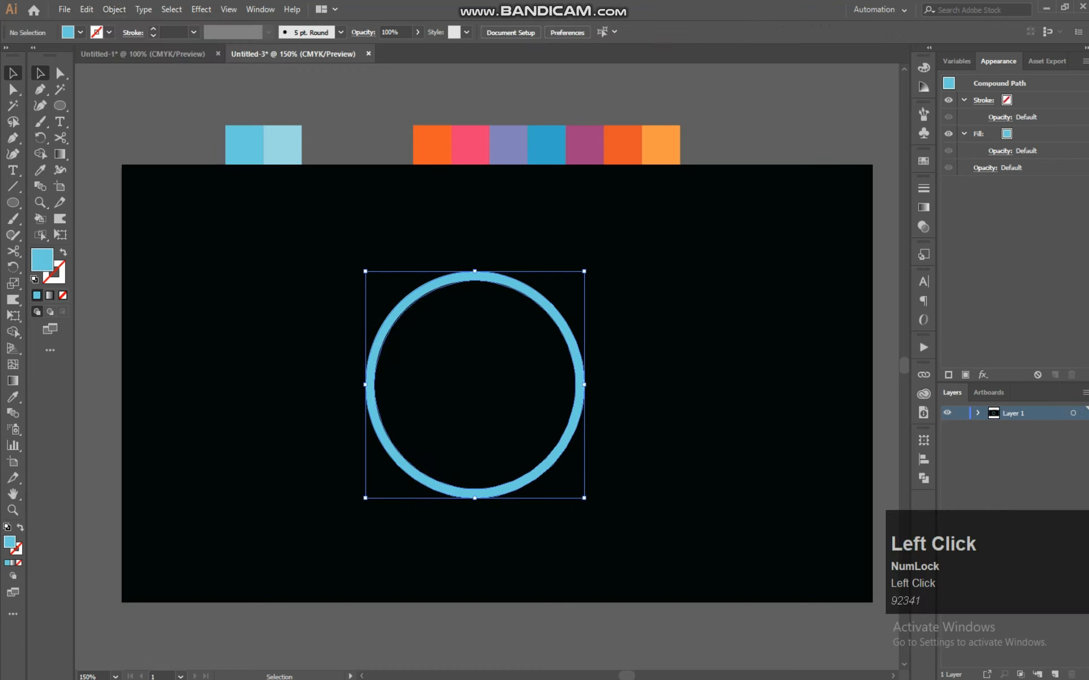
{"action": "left_click_drag", "start_coordinate": [443, 220], "coordinate": [530, 359]}
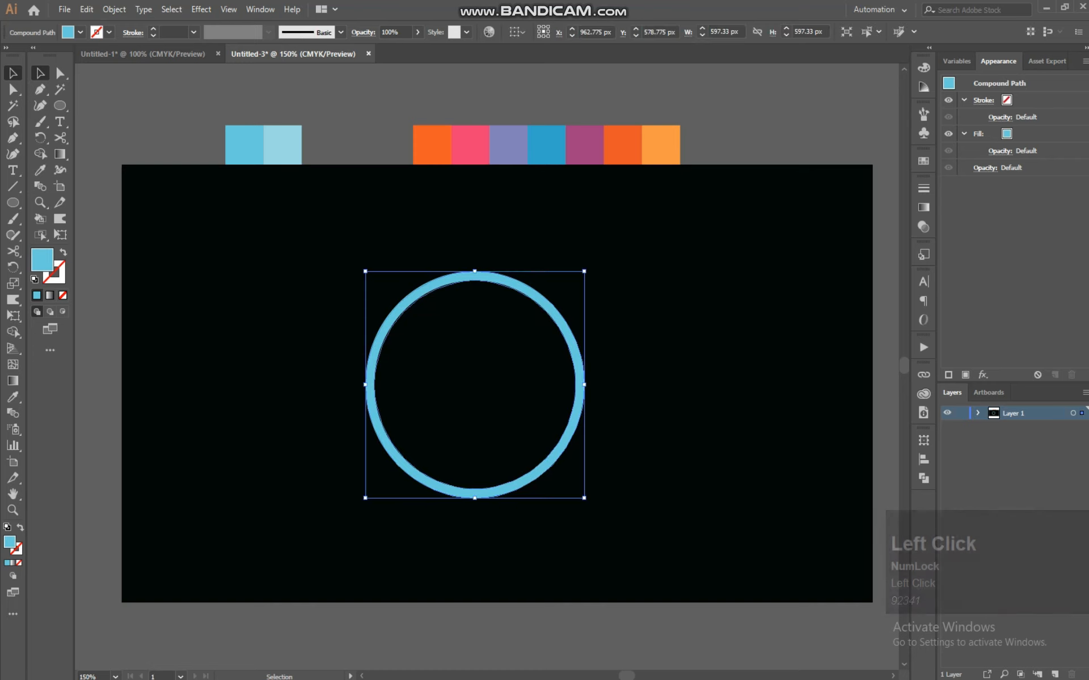
{"action": "left_click", "coordinate": [610, 328]}
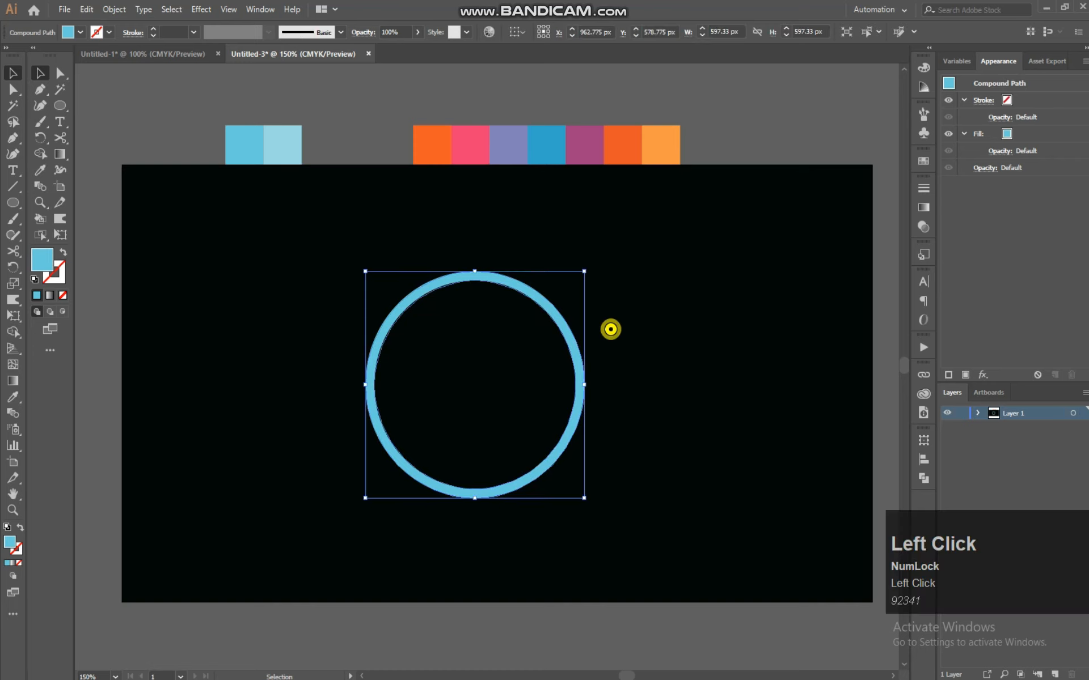
{"action": "left_click_drag", "start_coordinate": [564, 301], "coordinate": [506, 325]}
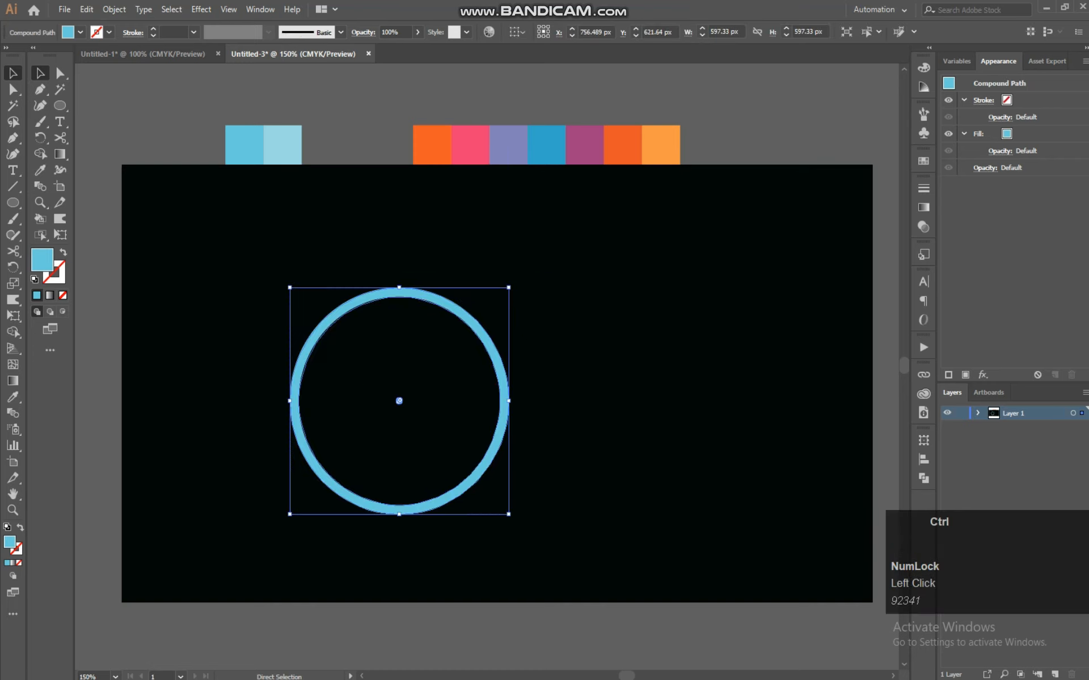
{"action": "key", "text": "ctrl+z"}
Copy the ring and paste the copy in front of it
{"action": "left_click", "coordinate": [114, 10]}
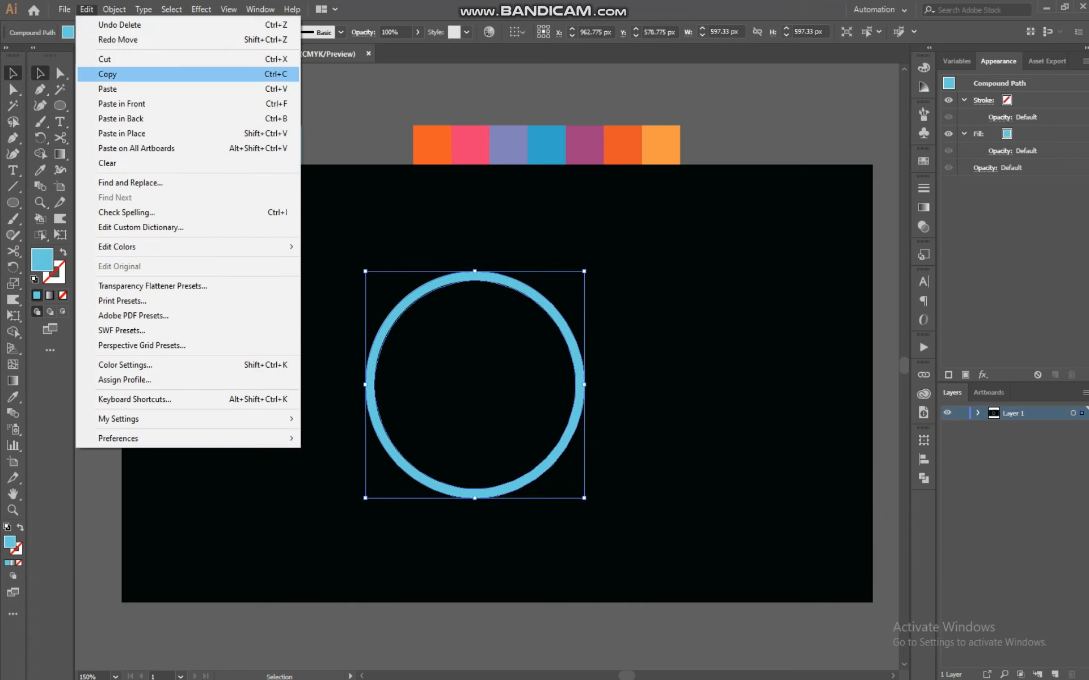
{"action": "left_click", "coordinate": [108, 73]}
{"action": "left_click", "coordinate": [86, 9]}
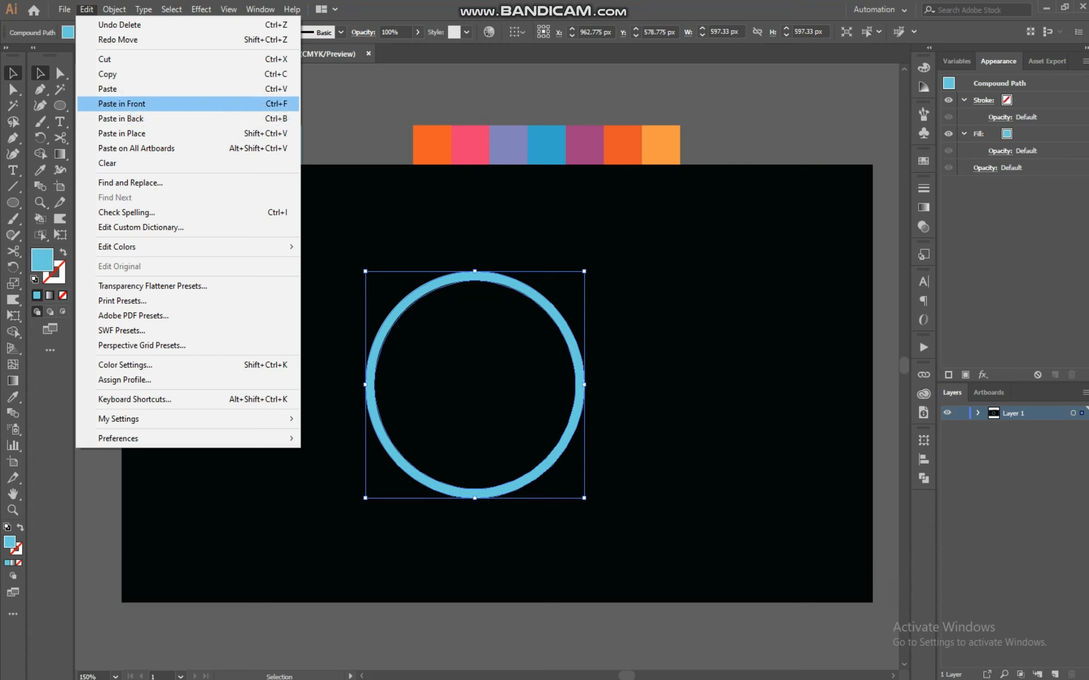
{"action": "left_click", "coordinate": [122, 103]}
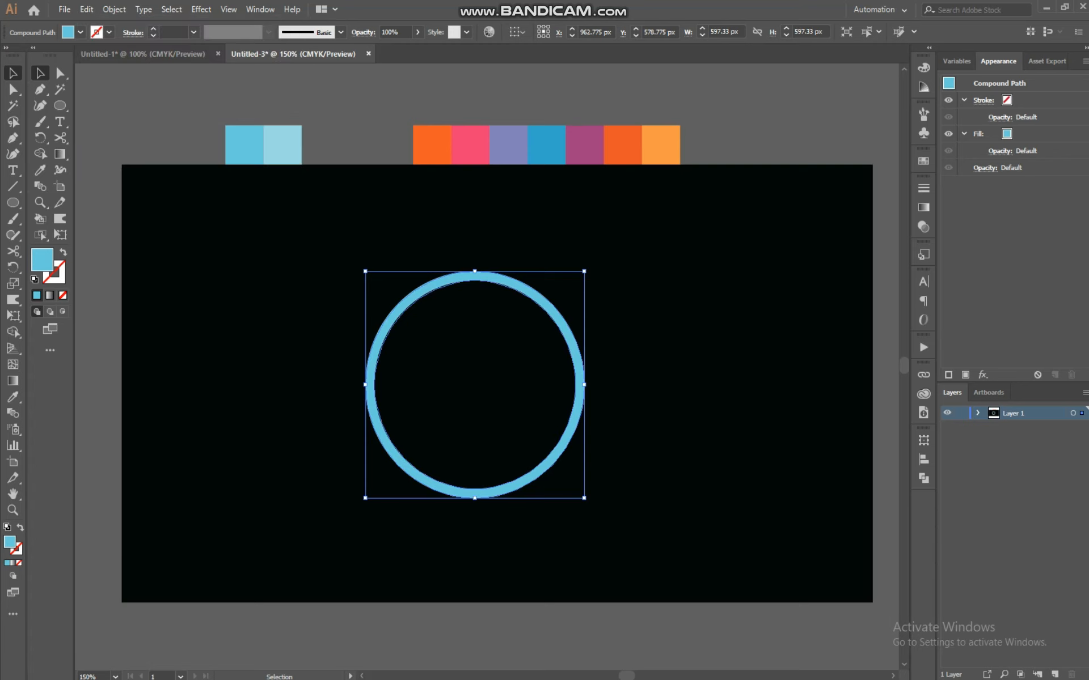
{"action": "left_click", "coordinate": [201, 10]}
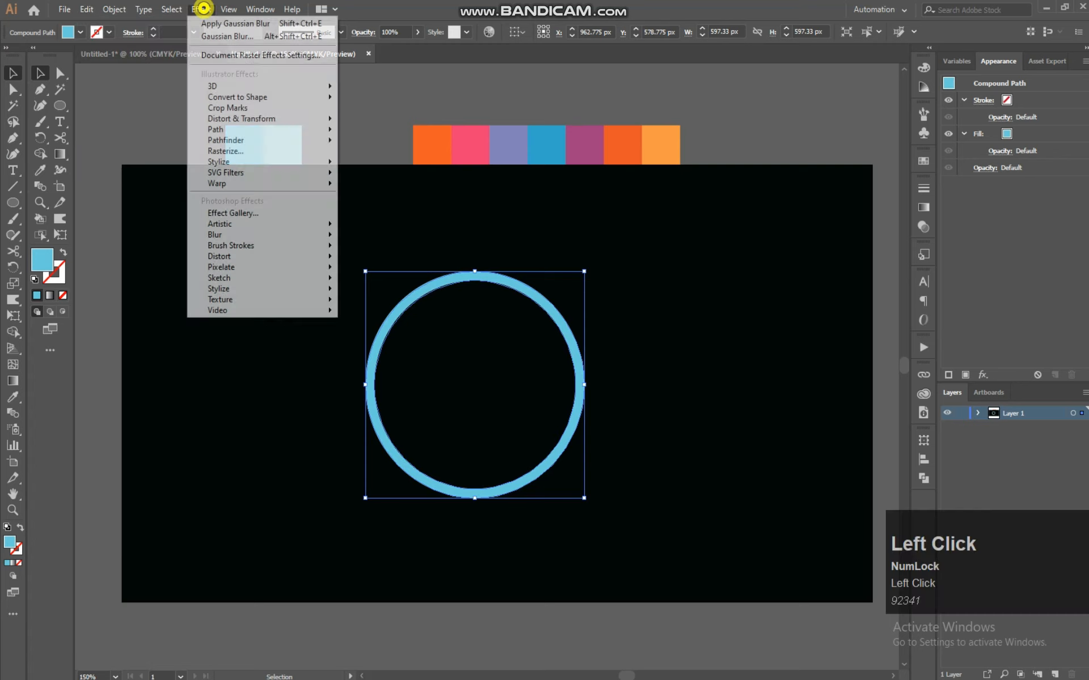
{"action": "mouse_move", "coordinate": [261, 183]}
{"action": "left_click", "coordinate": [629, 283]}
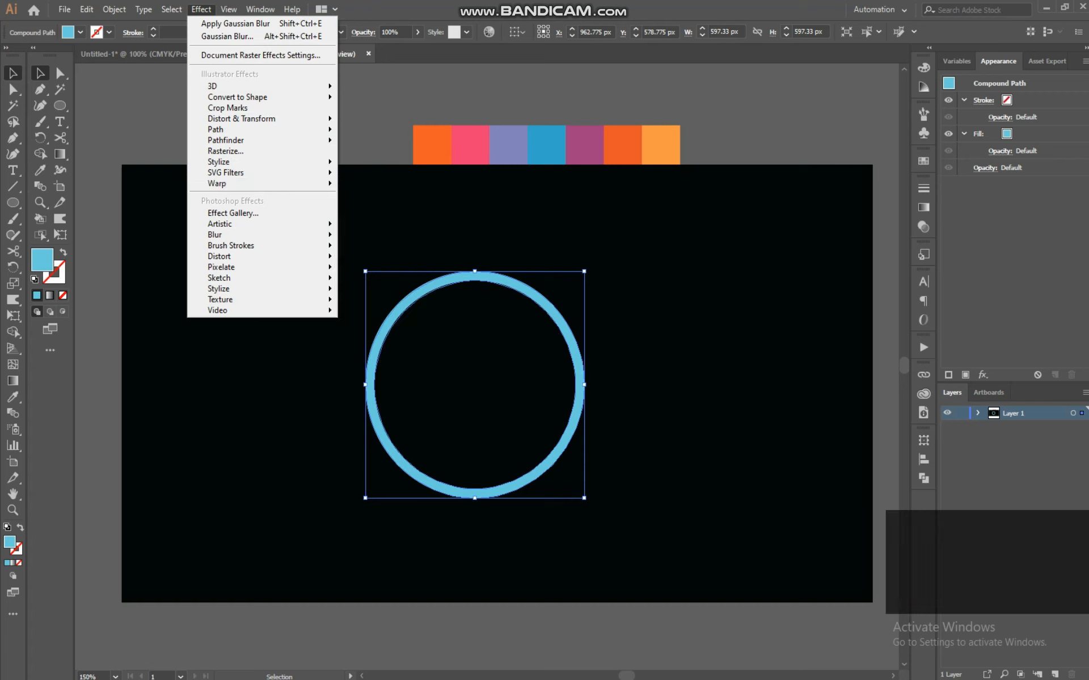
{"action": "left_click", "coordinate": [629, 283]}
{"action": "left_click", "coordinate": [549, 308]}
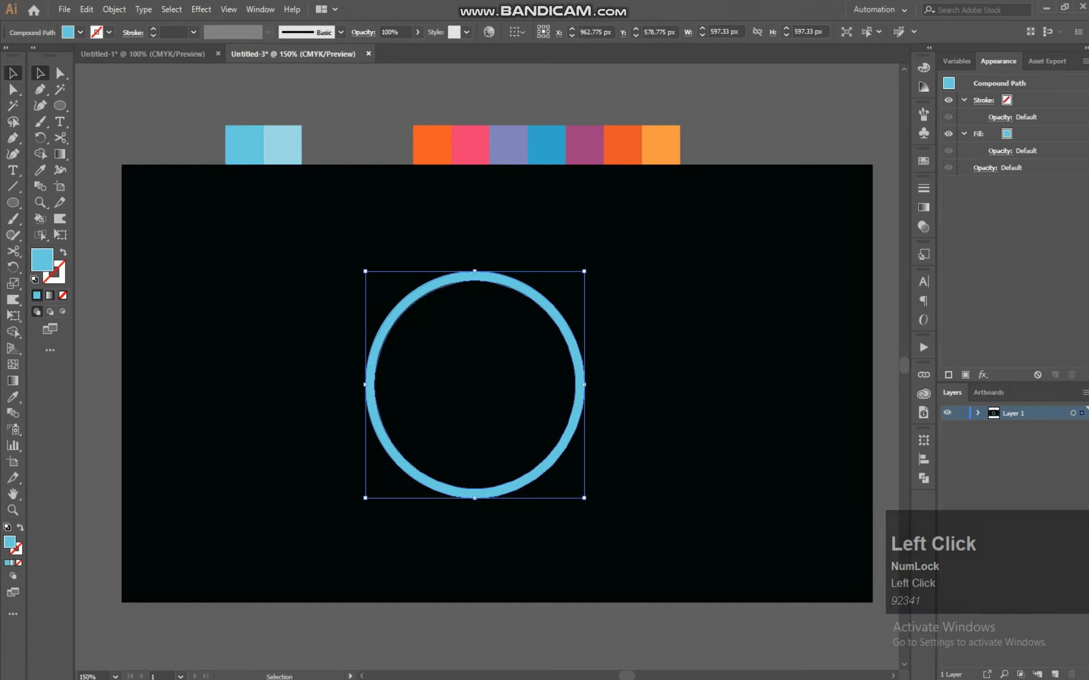
{"action": "left_click", "coordinate": [60, 74]}
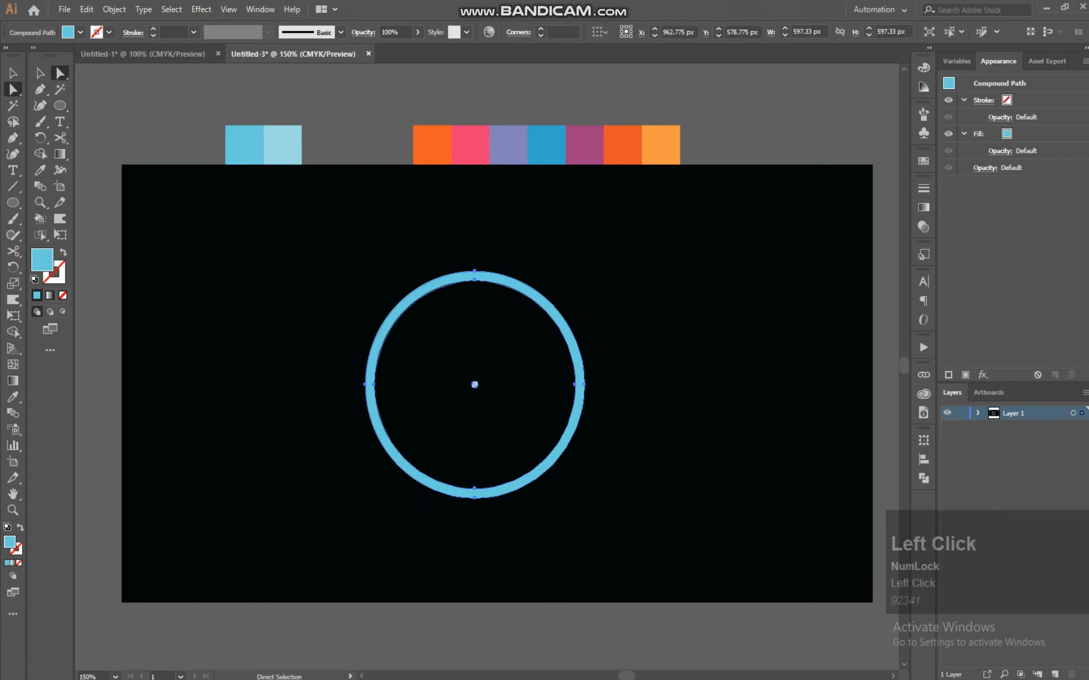
{"action": "left_click_drag", "start_coordinate": [475, 280], "coordinate": [475, 288]}
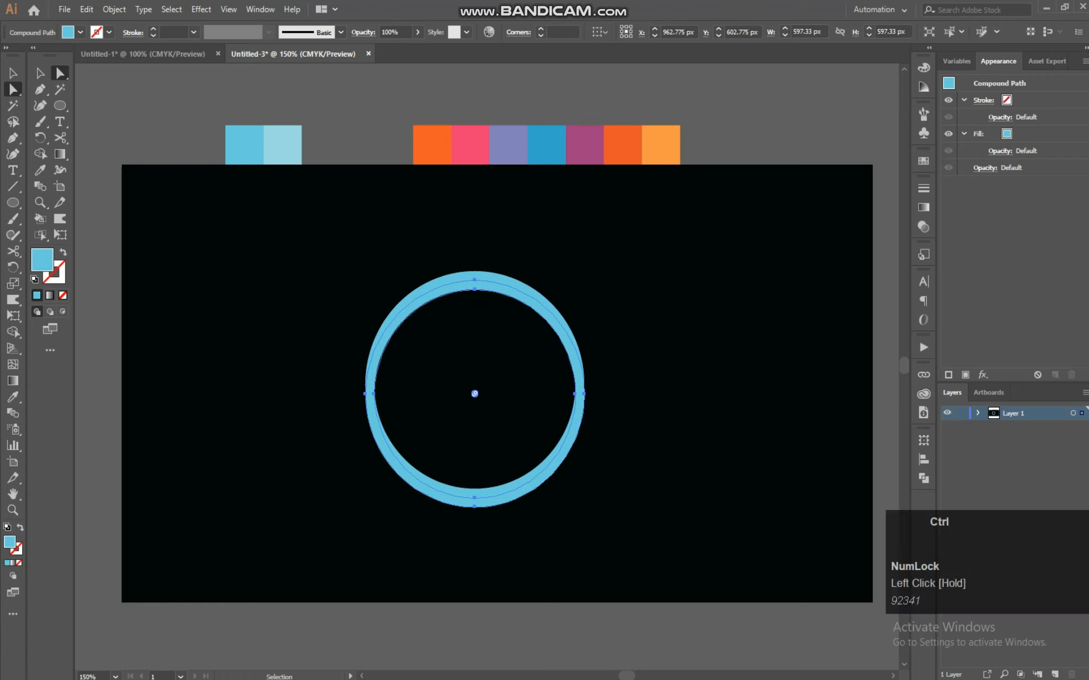
{"action": "key", "text": "ctrl+z"}
{"action": "left_click", "coordinate": [40, 73]}
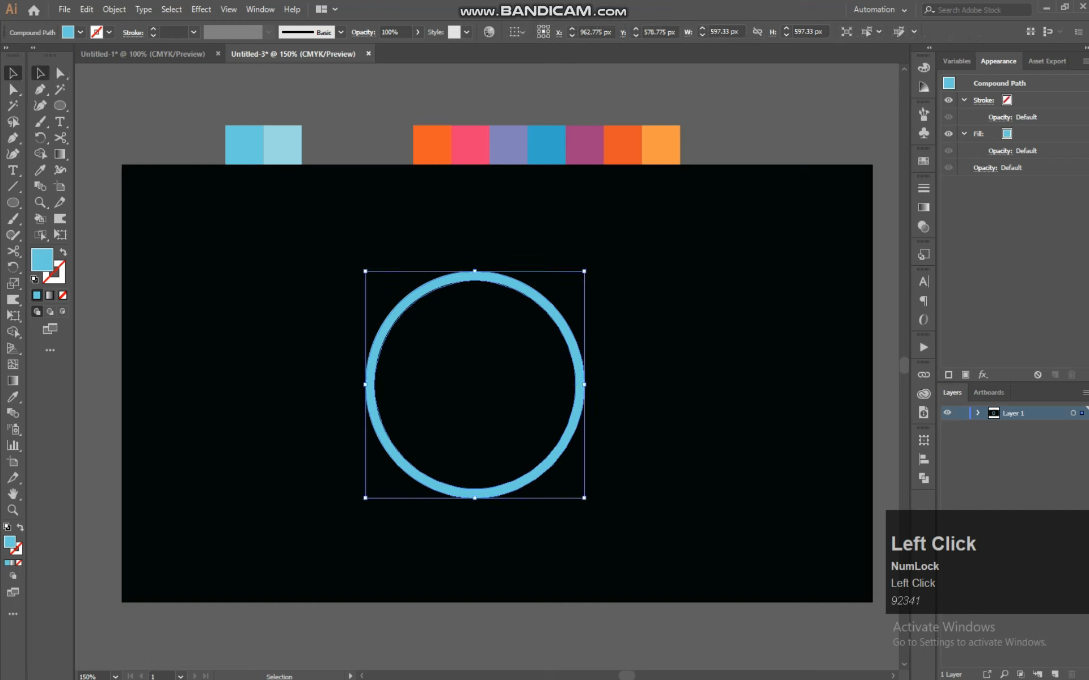
{"action": "left_click", "coordinate": [317, 250]}
{"action": "left_click", "coordinate": [562, 439]}
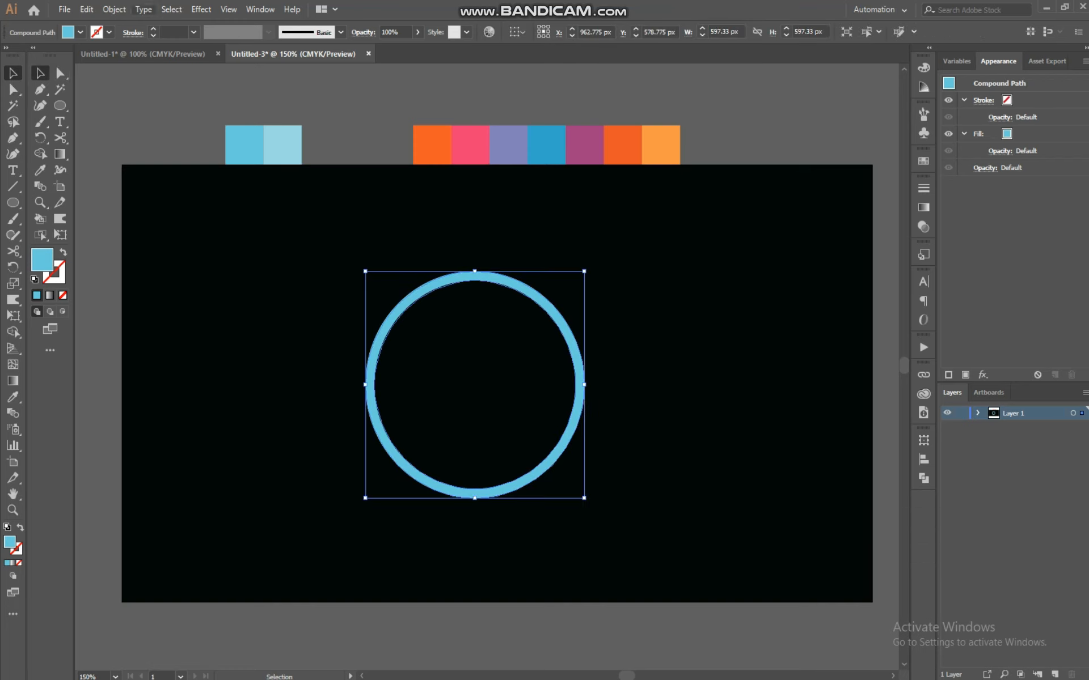
Apply a Gaussian Blur with preview on and a radius of 65 pixels to the front ring copy
{"action": "left_click", "coordinate": [202, 10]}
{"action": "mouse_move", "coordinate": [255, 233]}
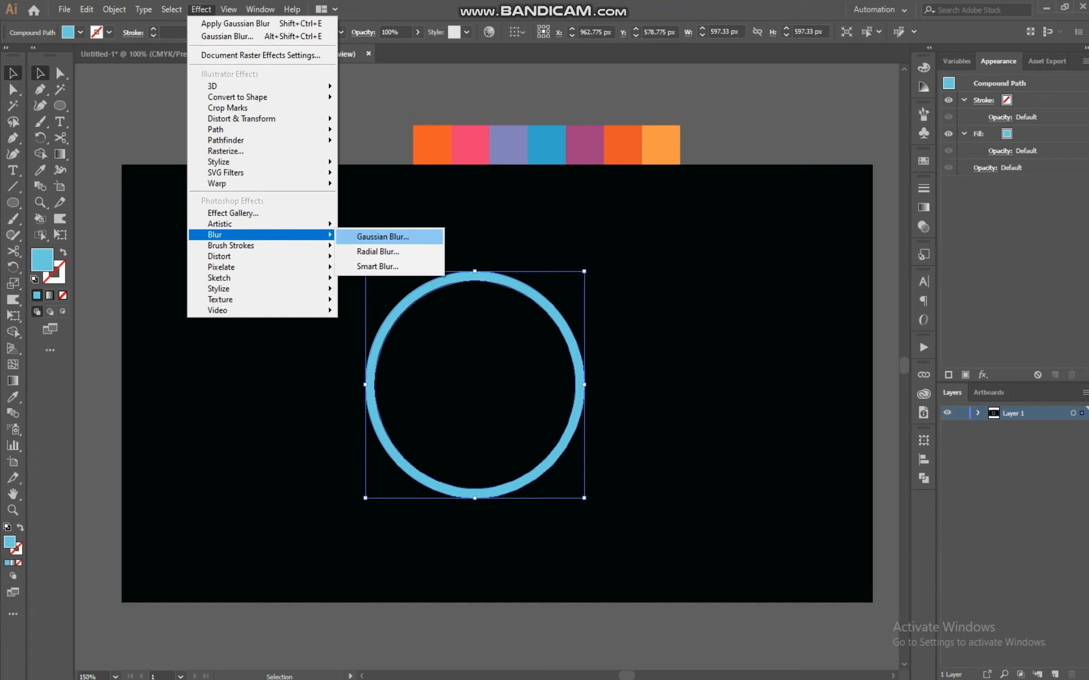
{"action": "left_click", "coordinate": [383, 233]}
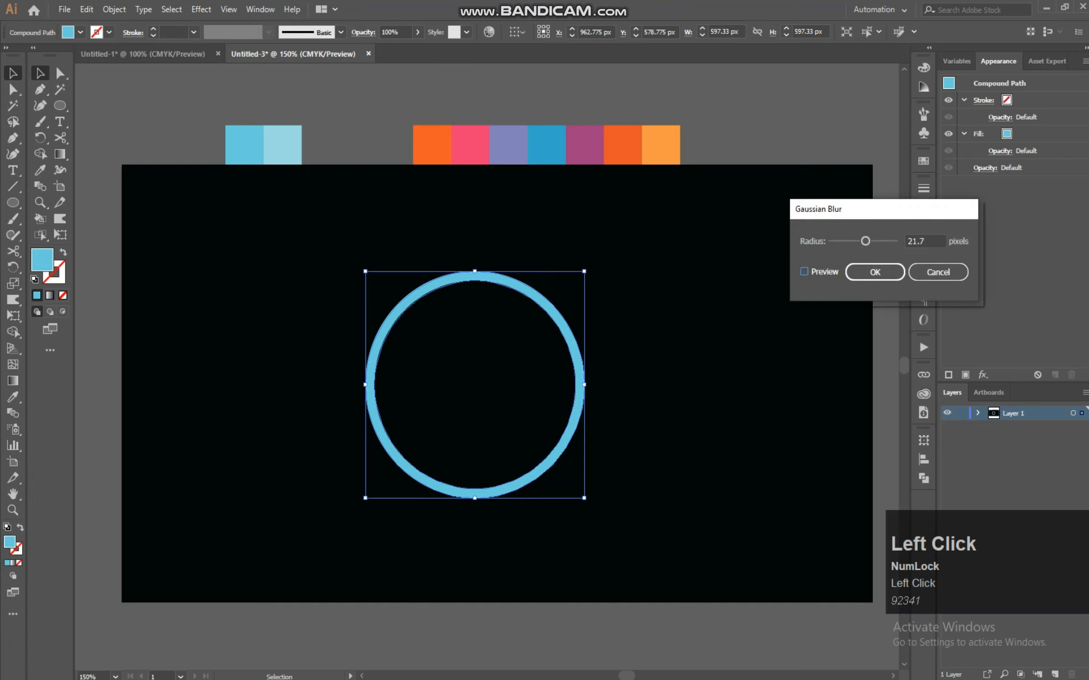
{"action": "left_click", "coordinate": [804, 271]}
{"action": "left_click", "coordinate": [876, 241]}
{"action": "left_click_drag", "start_coordinate": [876, 241], "coordinate": [885, 241]}
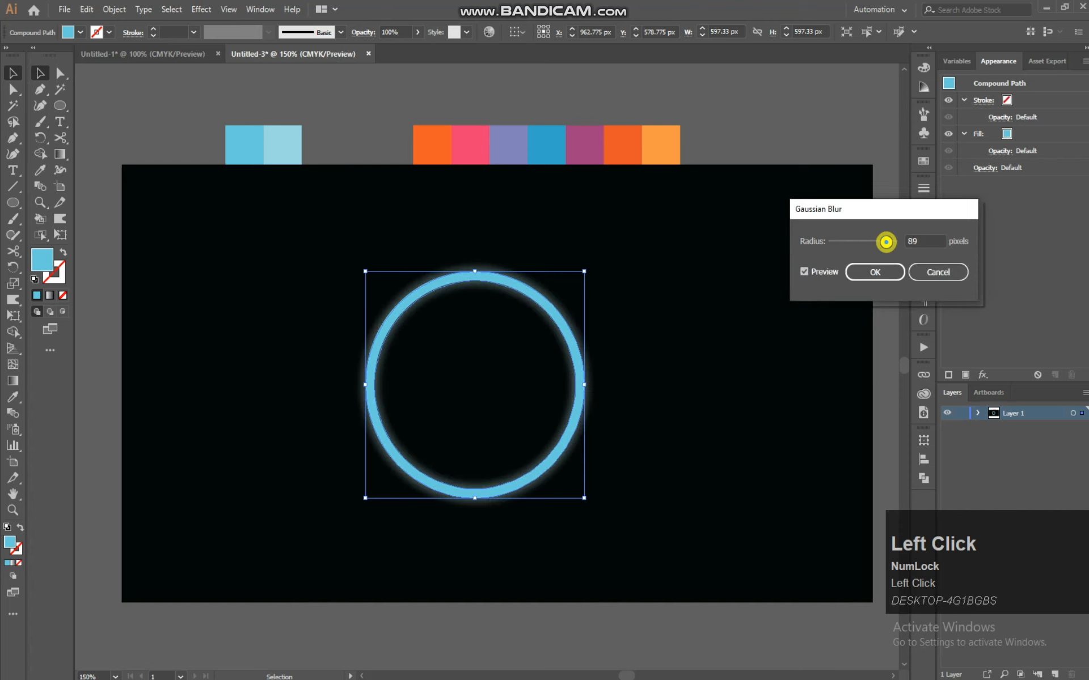
{"action": "left_click_drag", "start_coordinate": [885, 241], "coordinate": [900, 238]}
{"action": "left_click", "coordinate": [887, 239]}
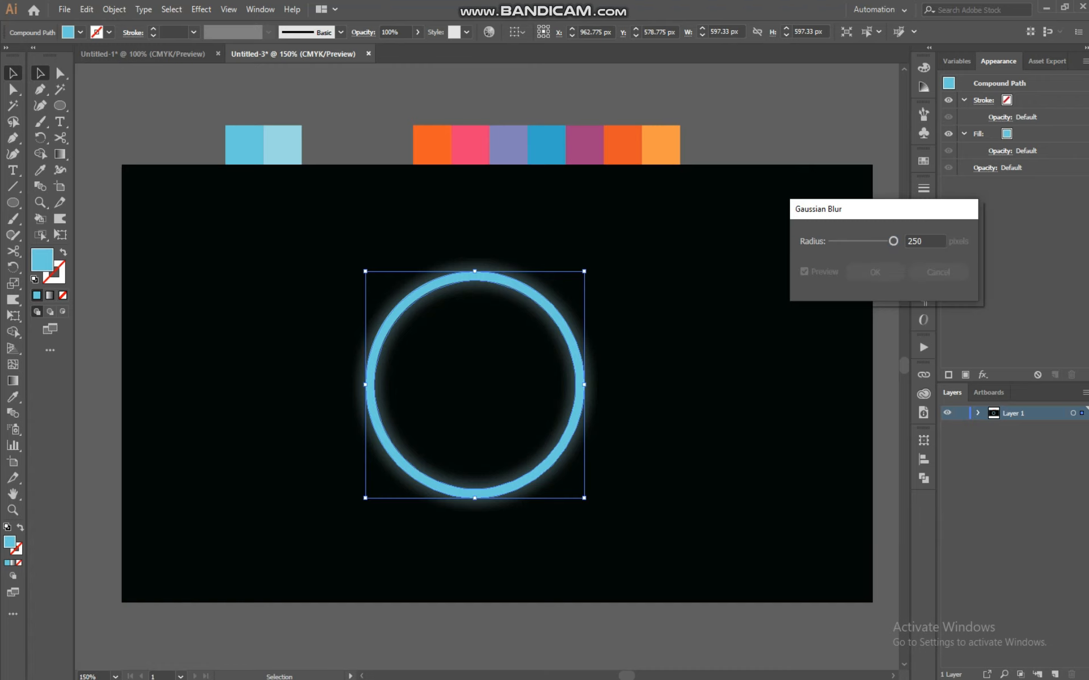
{"action": "left_click", "coordinate": [893, 241]}
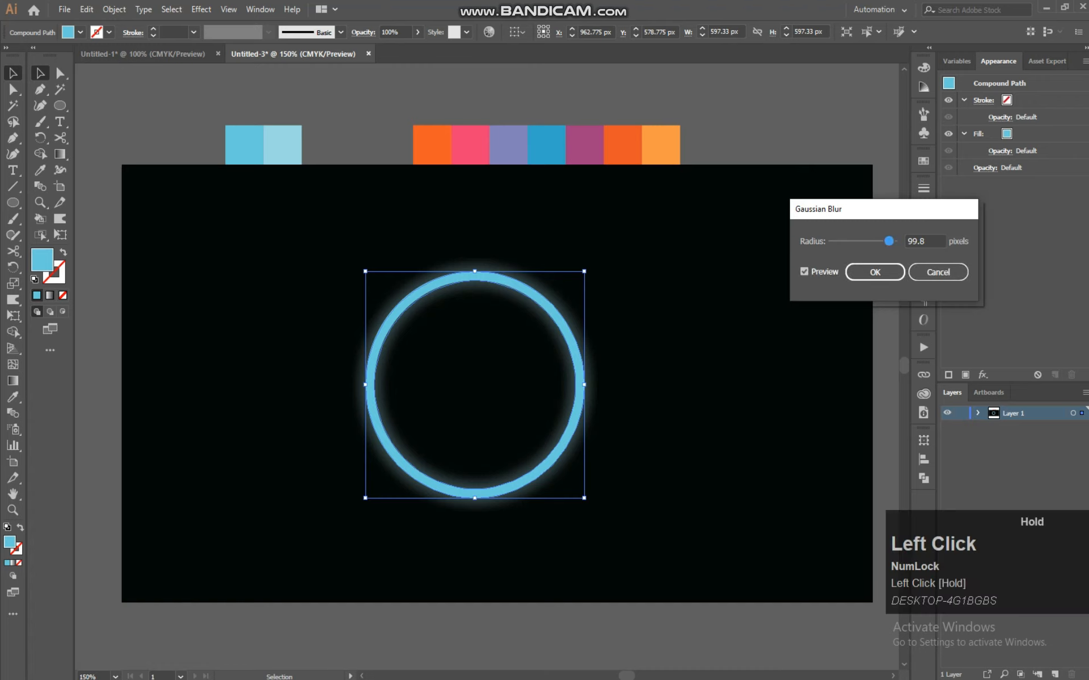
{"action": "left_click", "coordinate": [884, 241]}
{"action": "left_click", "coordinate": [927, 241]}
{"action": "type", "text": "95"}
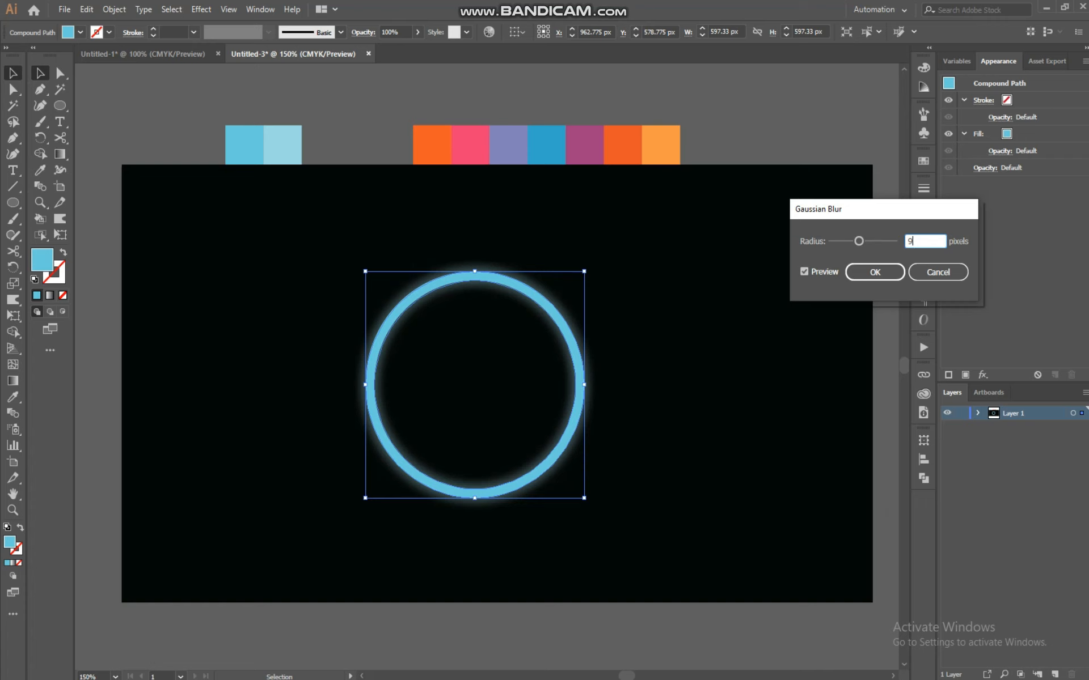
{"action": "key", "text": "BackSpace"}
{"action": "type", "text": "5"}
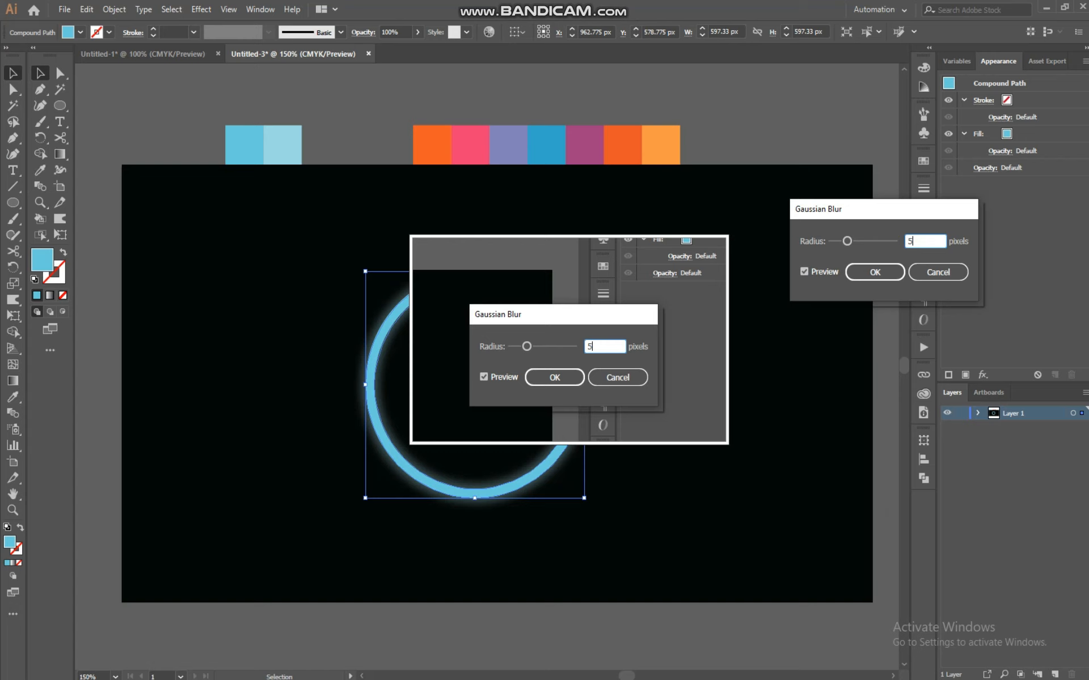
{"action": "key", "text": "BackSpace"}
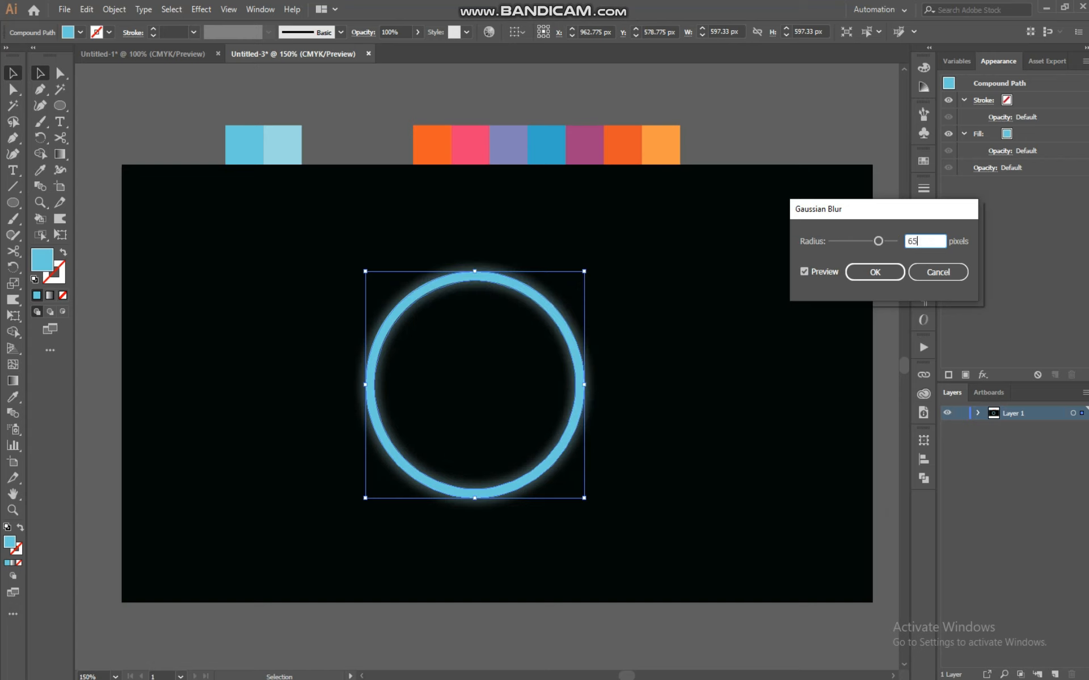
{"action": "left_click", "coordinate": [875, 273]}
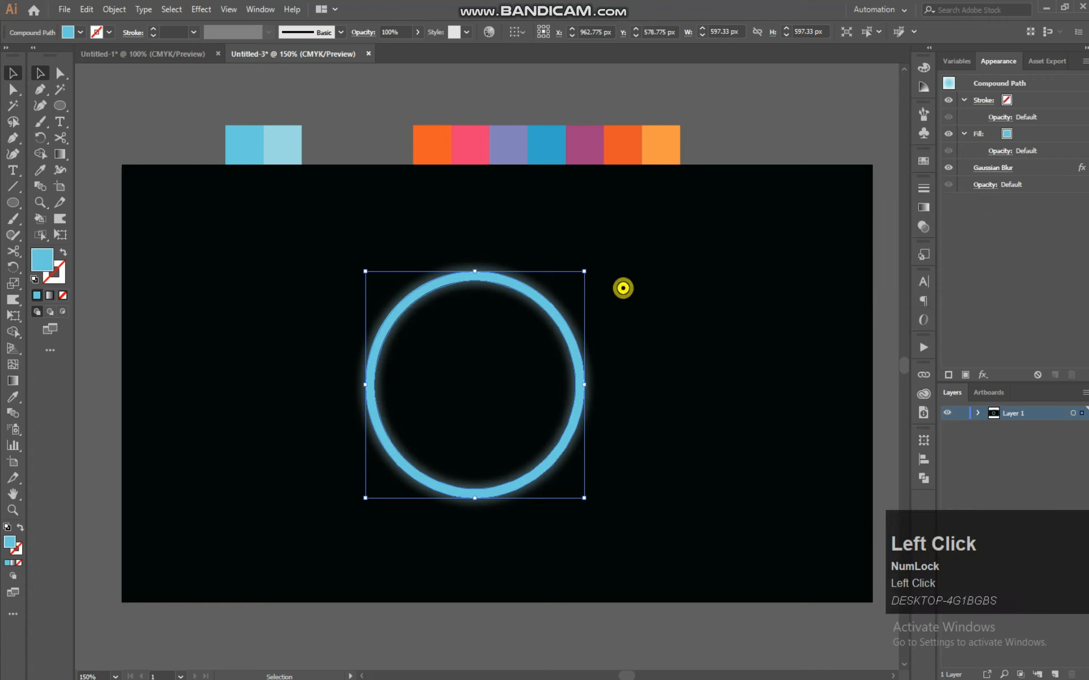
Shift the blurred ring copy down and to the right of the original ring
{"action": "left_click", "coordinate": [623, 288]}
{"action": "left_click_drag", "start_coordinate": [578, 339], "coordinate": [655, 355]}
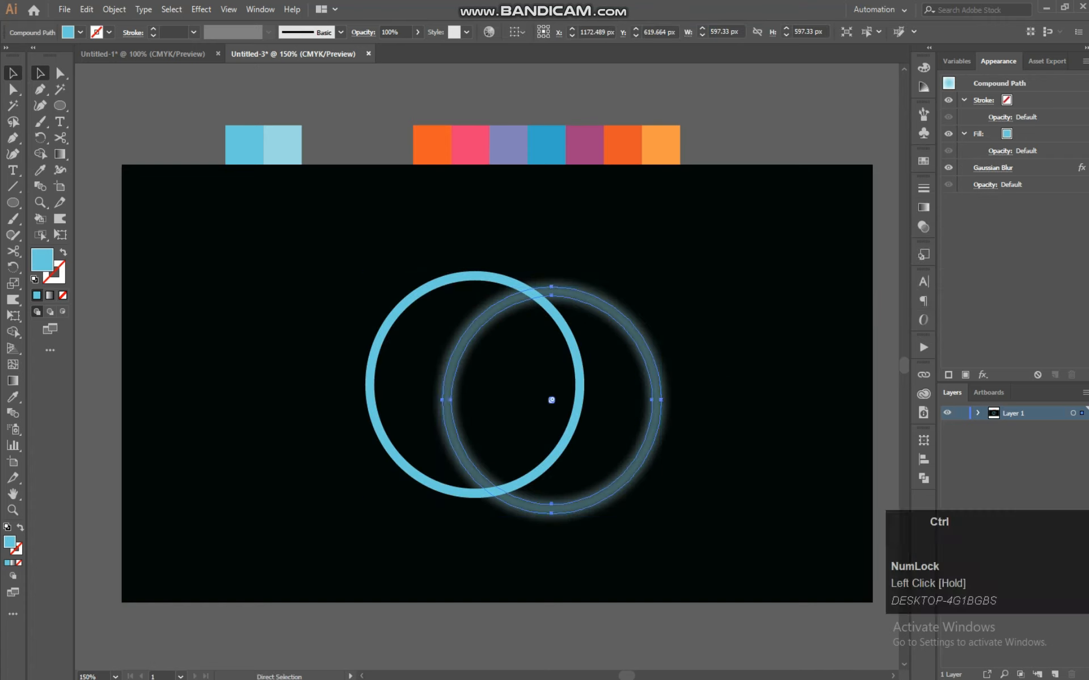
{"action": "key", "text": "ctrl+f"}
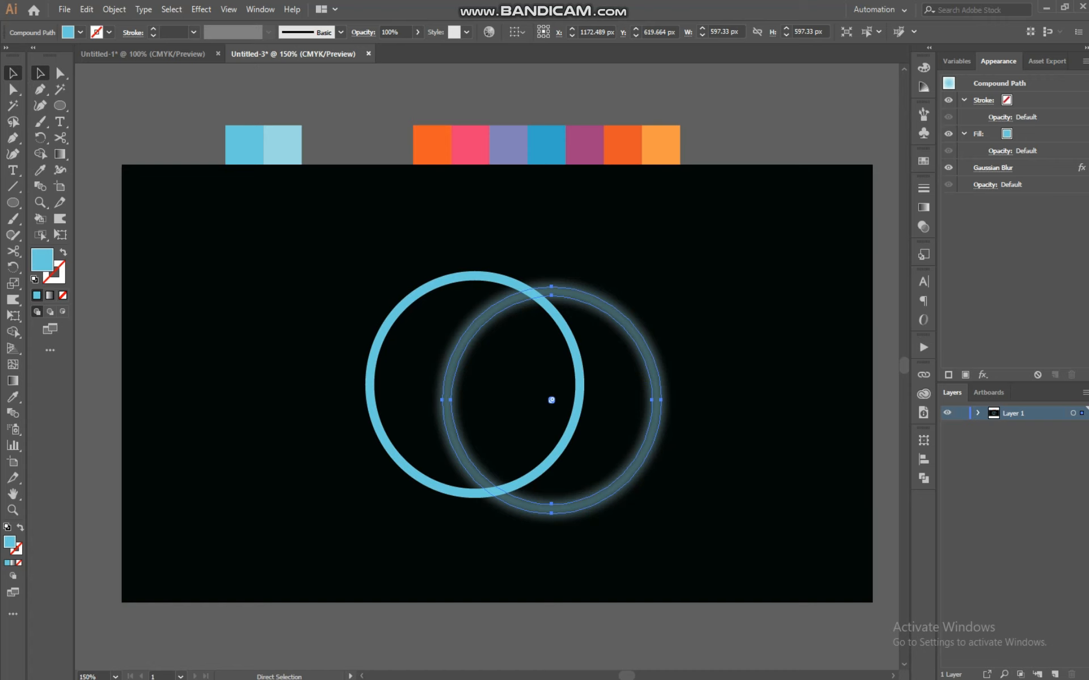
{"action": "mouse_move", "coordinate": [691, 364]}
{"action": "left_mouse_down"}
{"action": "mouse_move", "coordinate": [609, 425]}
{"action": "mouse_move", "coordinate": [650, 410]}
{"action": "mouse_move", "coordinate": [567, 392]}
{"action": "mouse_move", "coordinate": [573, 380]}
{"action": "mouse_move", "coordinate": [581, 398]}
{"action": "left_mouse_up"}
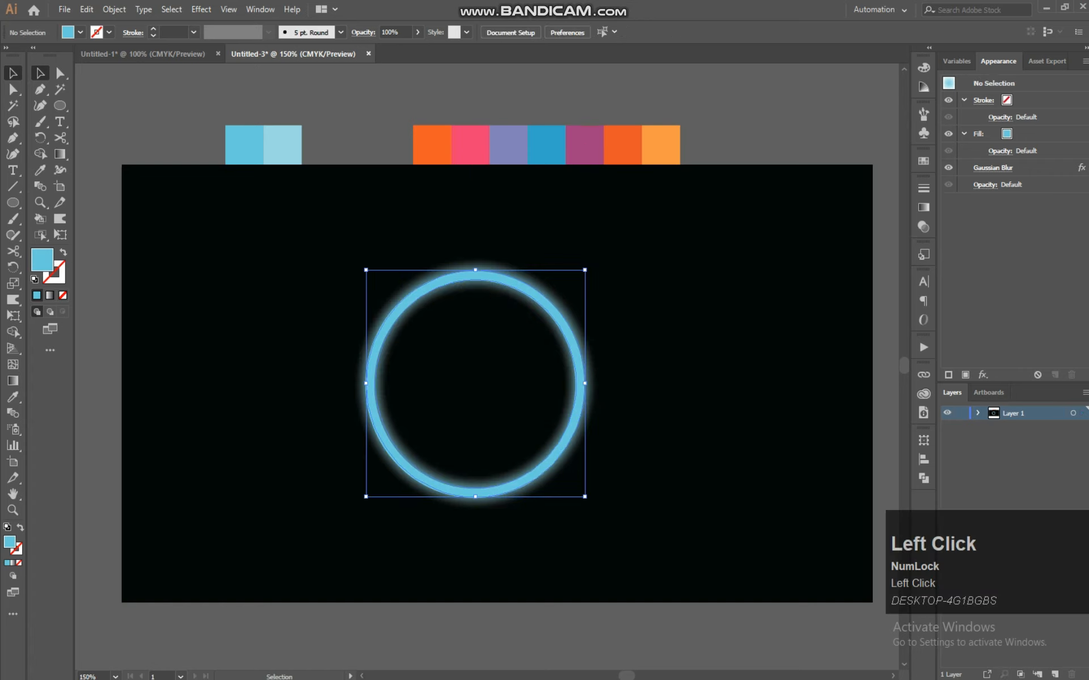
{"action": "left_click", "coordinate": [579, 369]}
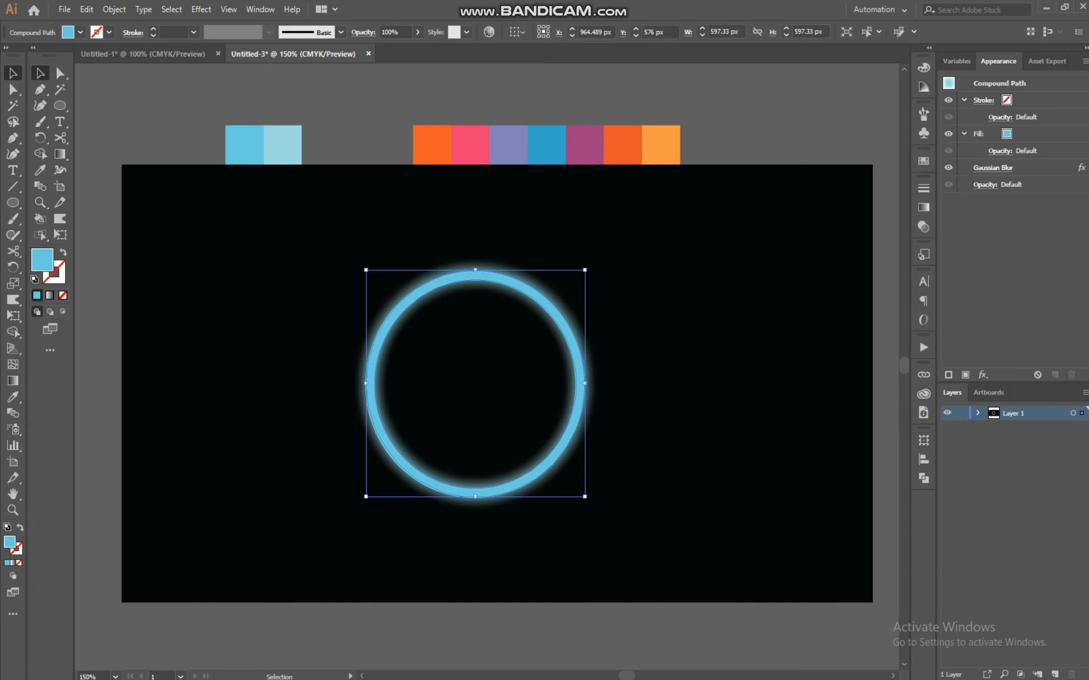
{"action": "left_click_drag", "start_coordinate": [571, 338], "coordinate": [662, 397]}
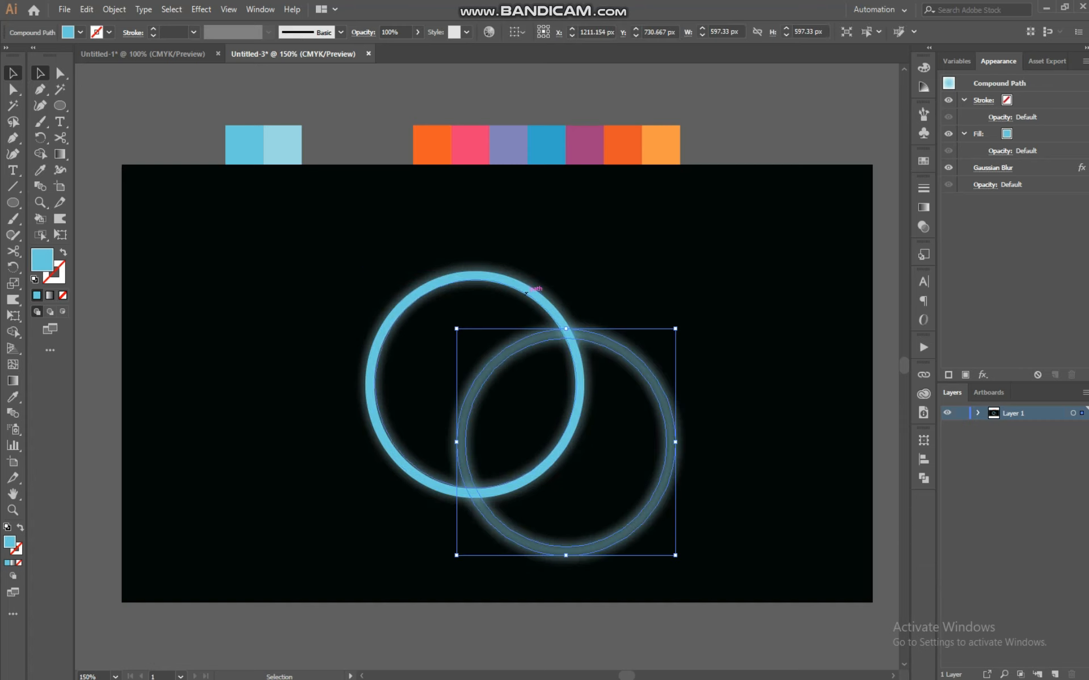
Group the blurred ring copy and shift it closer so it partly overlaps the original ring
{"action": "left_click", "coordinate": [528, 294]}
{"action": "left_click_drag", "start_coordinate": [556, 314], "coordinate": [633, 375]}
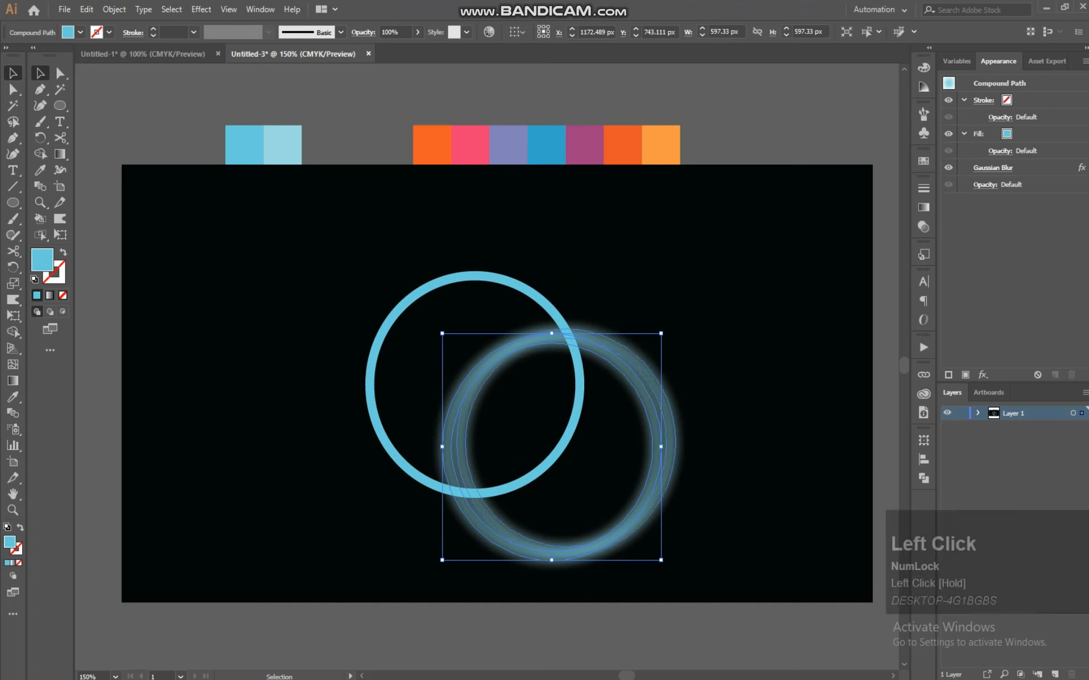
{"action": "left_click", "coordinate": [527, 291]}
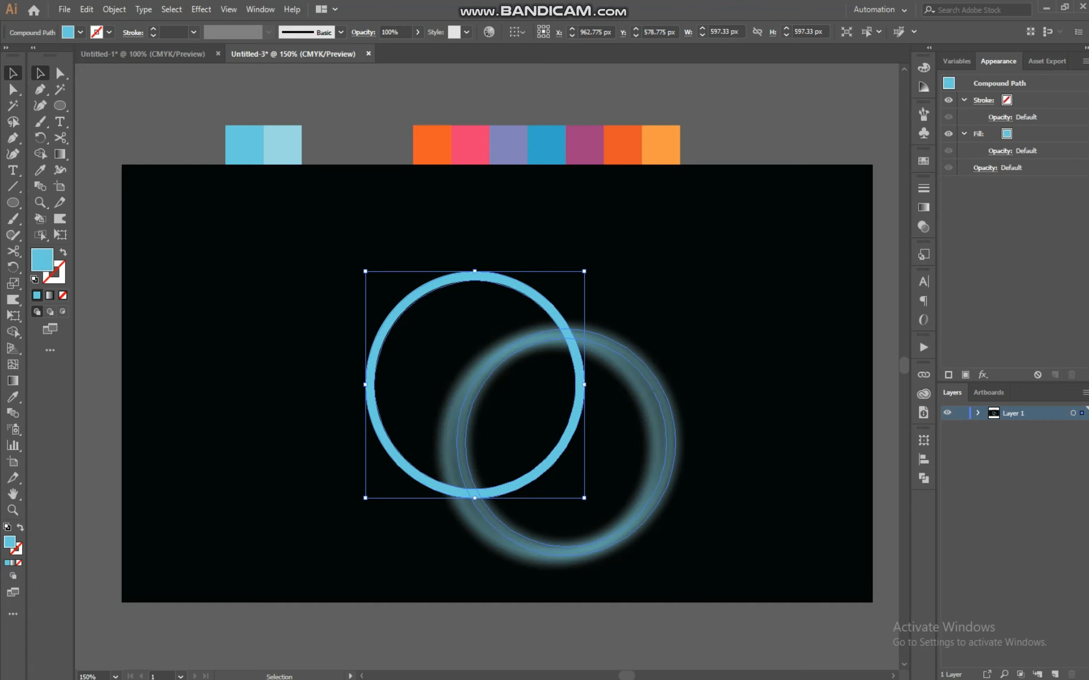
{"action": "left_click", "coordinate": [649, 407]}
{"action": "mouse_move", "coordinate": [649, 407]}
{"action": "left_mouse_down"}
{"action": "mouse_move", "coordinate": [672, 413]}
{"action": "mouse_move", "coordinate": [656, 411]}
{"action": "left_mouse_up"}
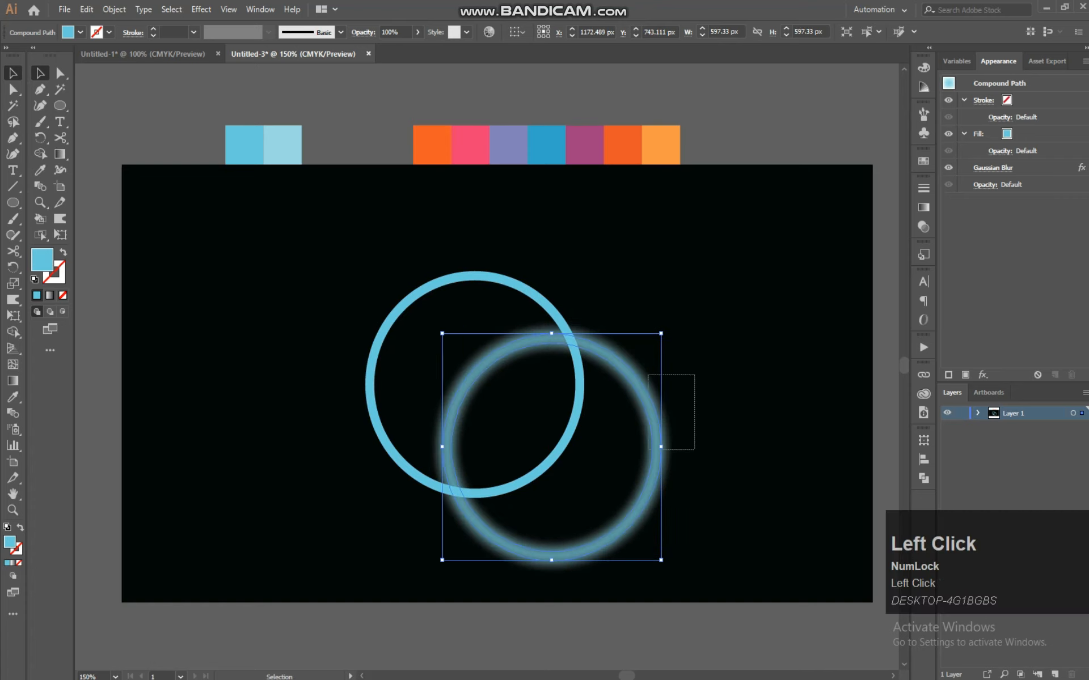
{"action": "key", "text": "ctrl+g"}
{"action": "left_click_drag", "start_coordinate": [661, 451], "coordinate": [651, 421]}
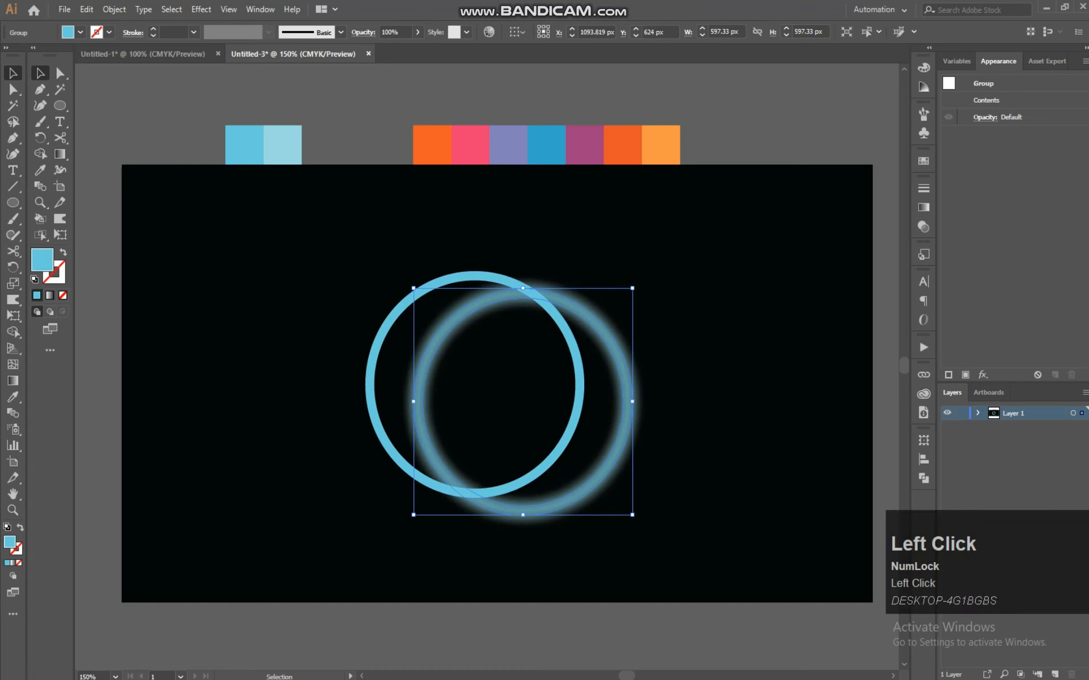
Change the original ring's stacking order and move it onto the blurred copy so both rings coincide
{"action": "right_click", "coordinate": [399, 307]}
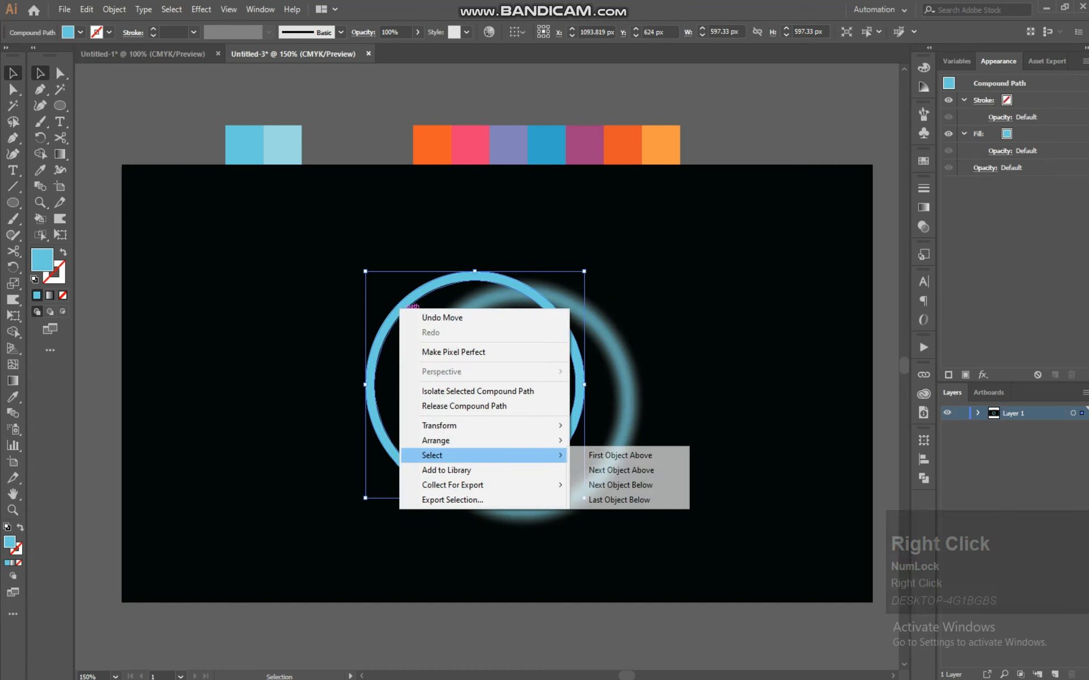
{"action": "left_click", "coordinate": [453, 441]}
{"action": "left_click", "coordinate": [612, 441]}
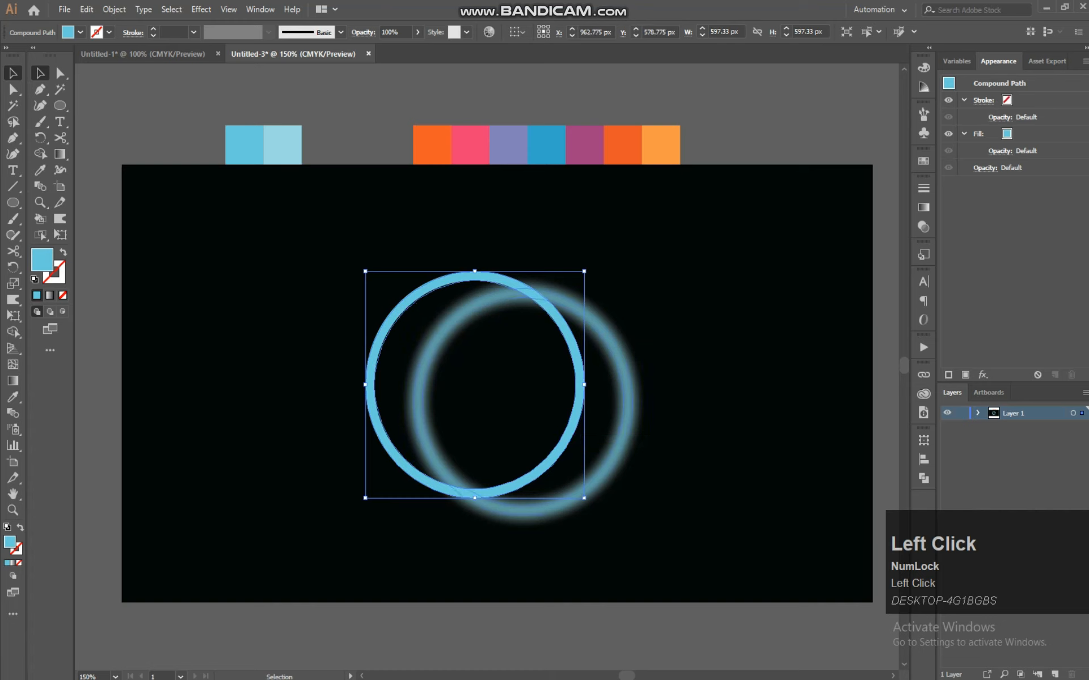
{"action": "left_click_drag", "start_coordinate": [584, 397], "coordinate": [629, 426]}
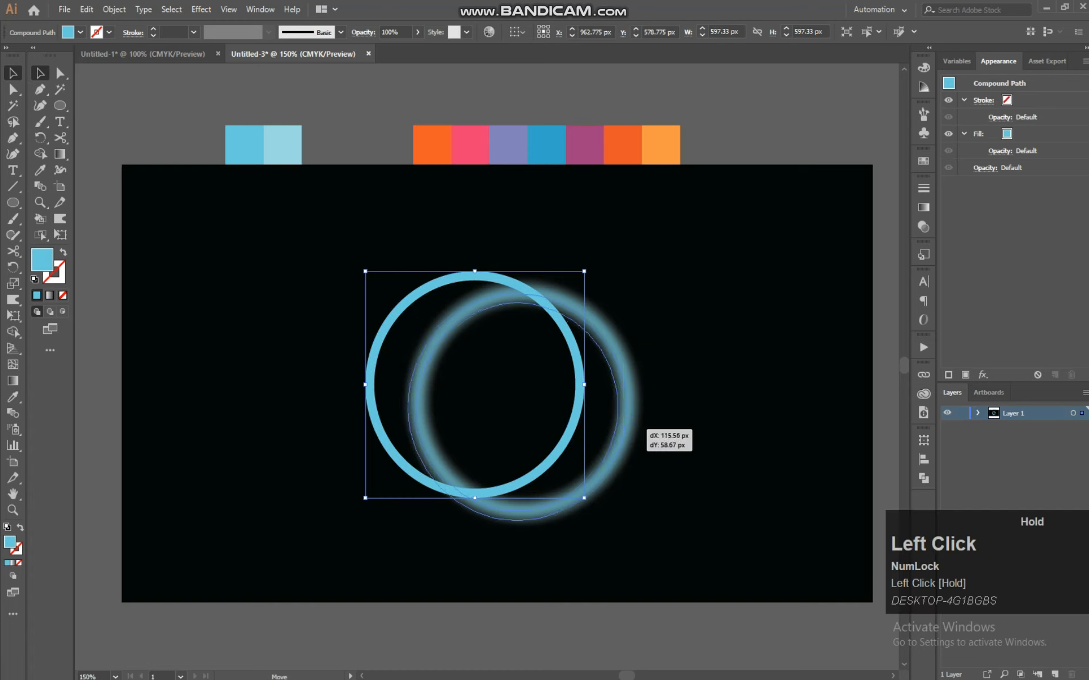
{"action": "left_click_drag", "start_coordinate": [523, 403], "coordinate": [523, 402]}
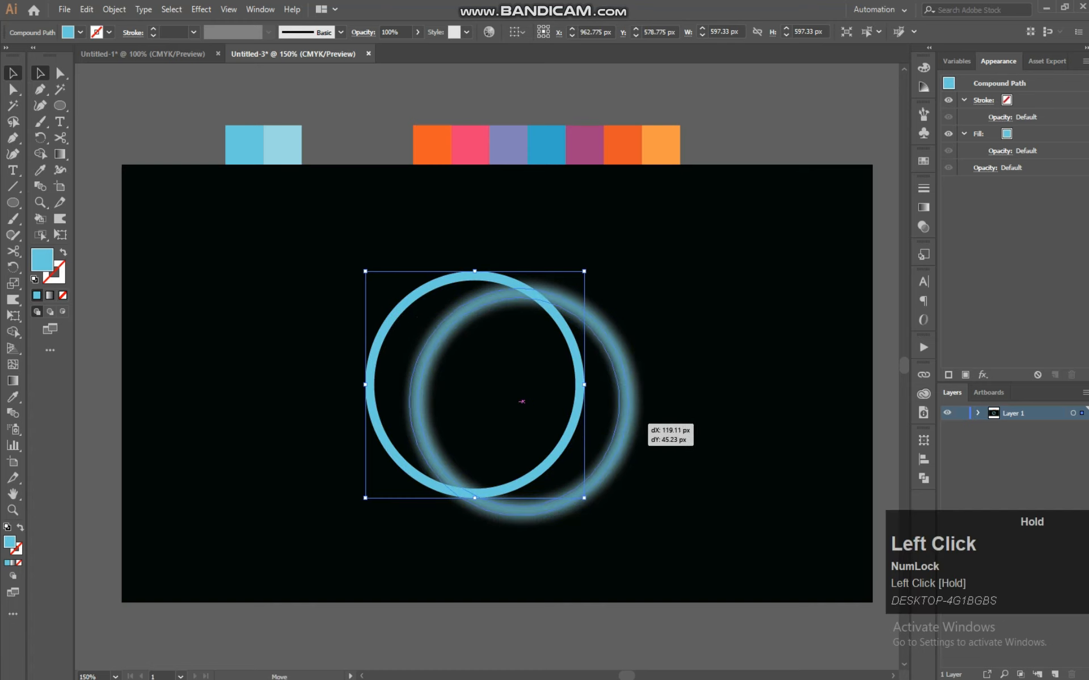
{"action": "left_click_drag", "start_coordinate": [627, 422], "coordinate": [628, 423]}
{"action": "left_click", "coordinate": [682, 340]}
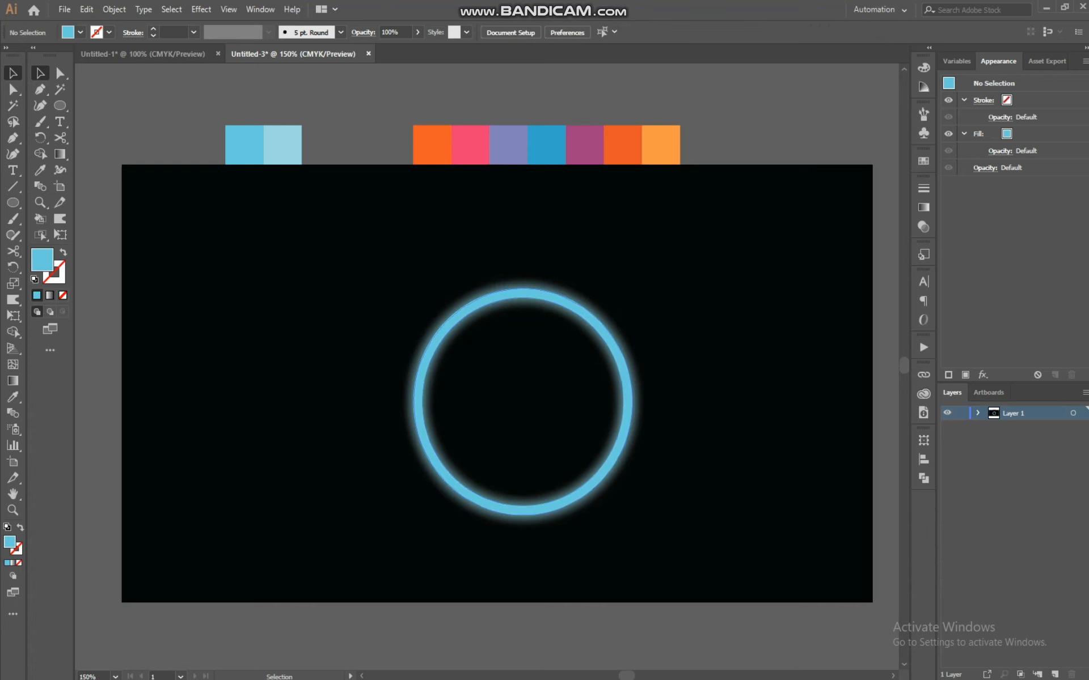
Create an offset path of the sharp ring with an offset of -6 px
{"action": "left_click", "coordinate": [621, 362]}
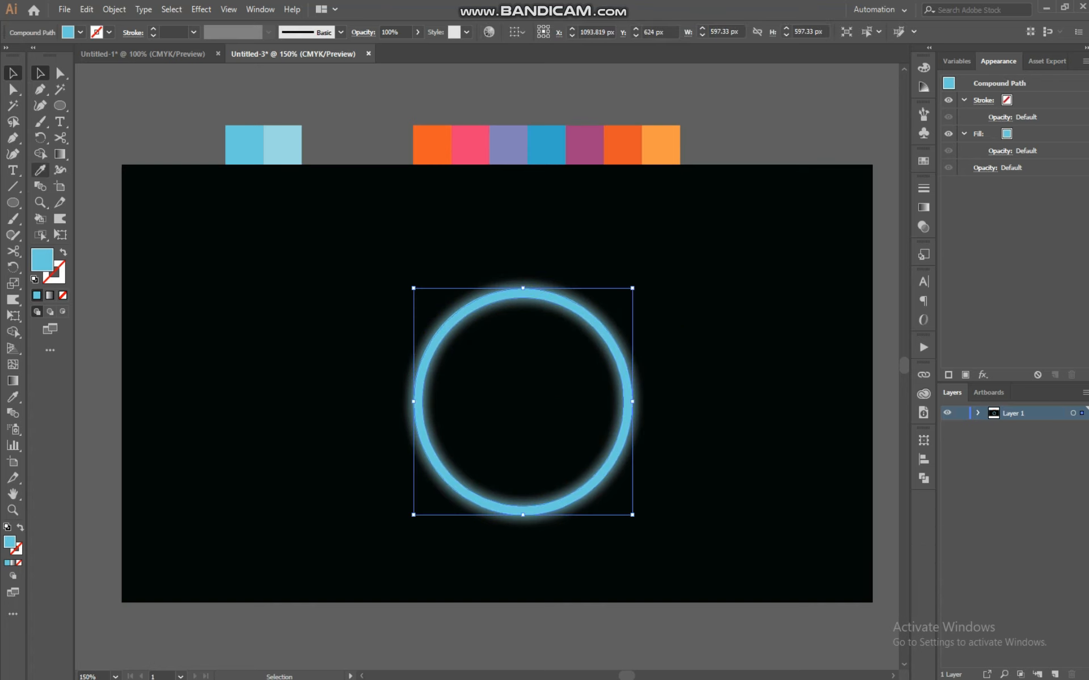
{"action": "left_click", "coordinate": [114, 9]}
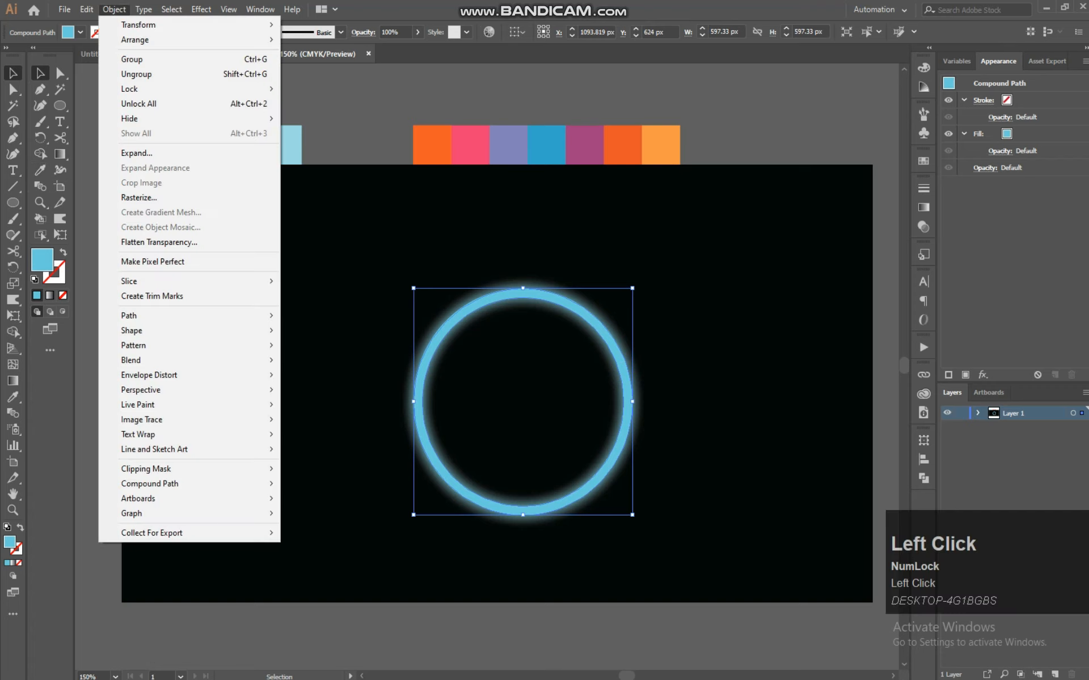
{"action": "mouse_move", "coordinate": [129, 316]}
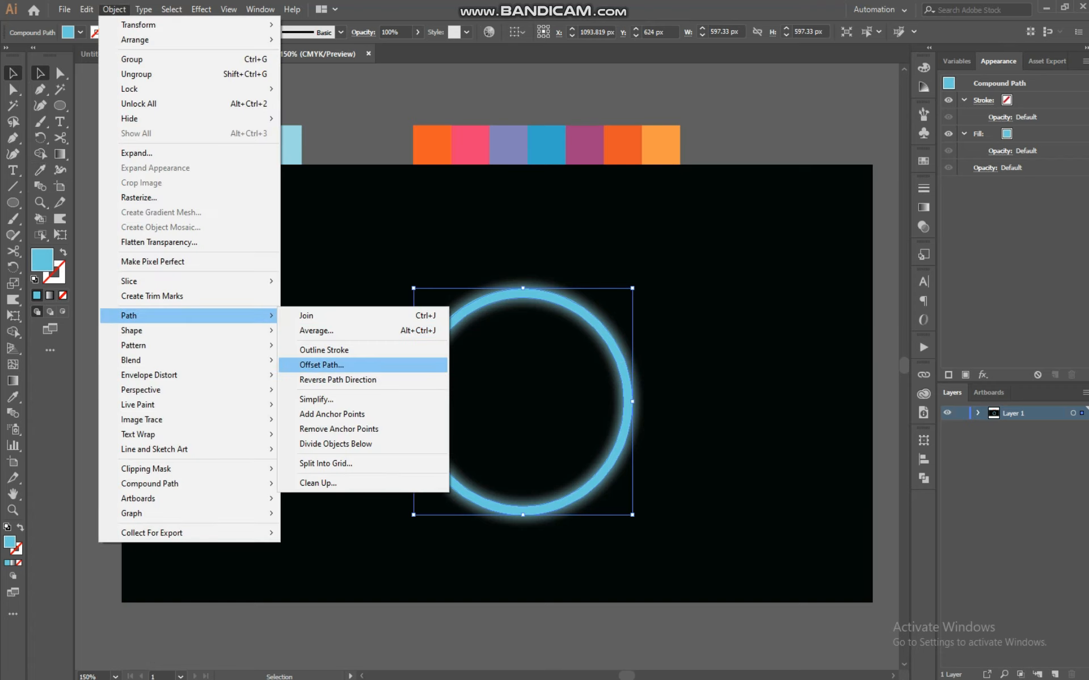
{"action": "left_click", "coordinate": [321, 365]}
{"action": "left_click", "coordinate": [519, 450]}
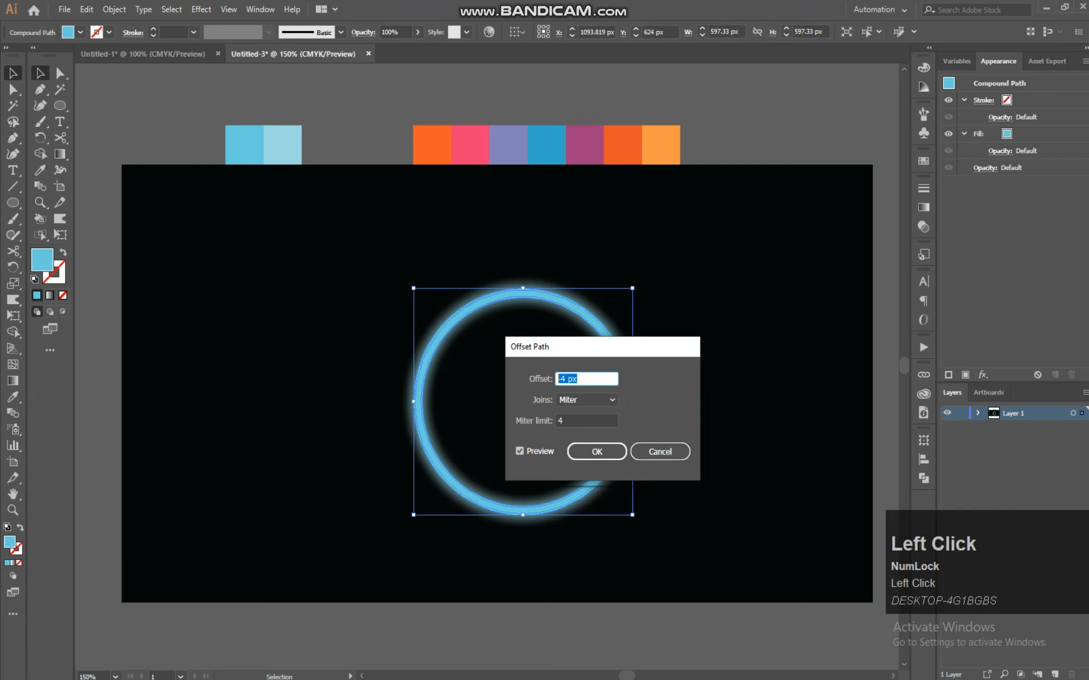
{"action": "scroll", "coordinate": [586, 378], "scroll_direction": "up", "scroll_amount": 1}
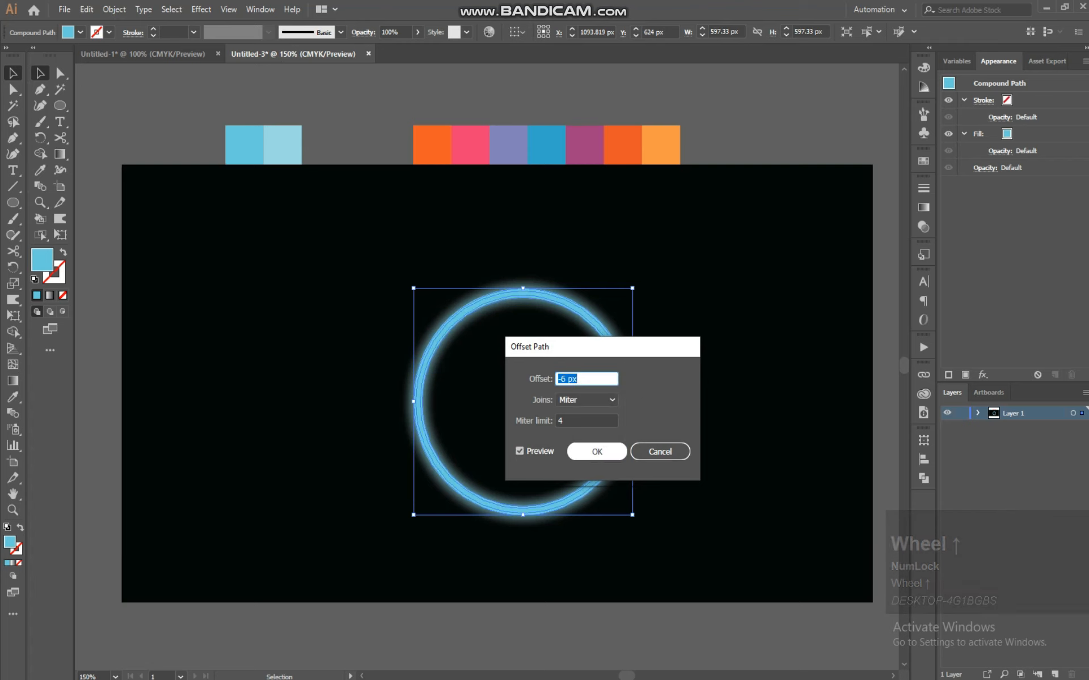
{"action": "left_click", "coordinate": [599, 450]}
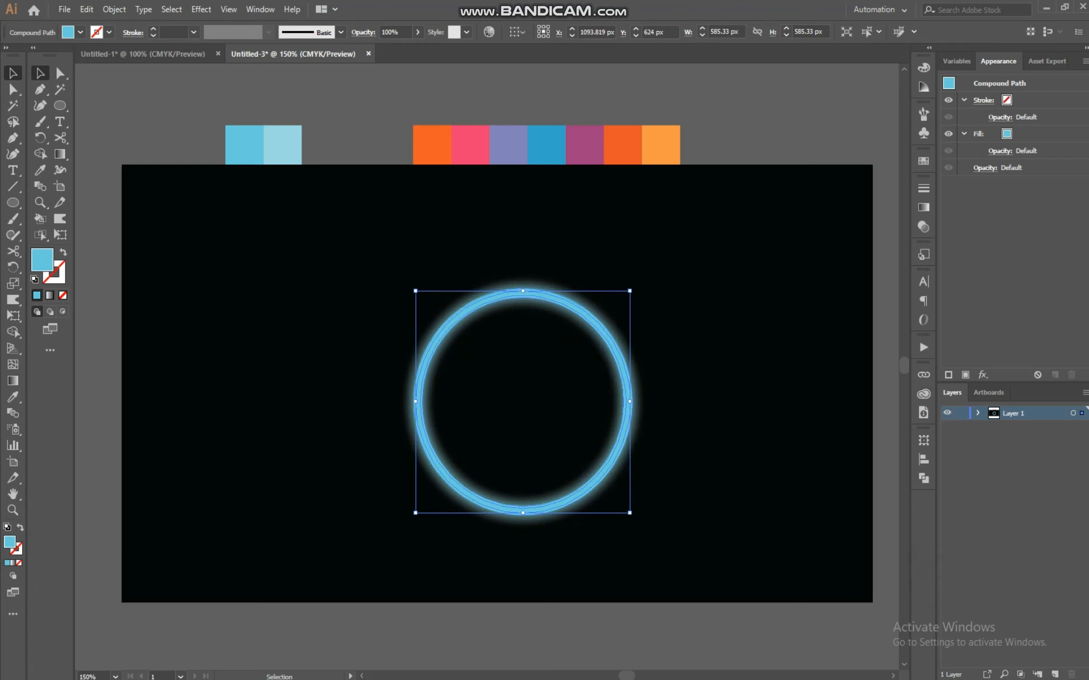
Give the offset ring the lighter blue swatch colour with the Eyedropper and move it back into alignment with the ring
{"action": "left_click_drag", "start_coordinate": [629, 401], "coordinate": [629, 440]}
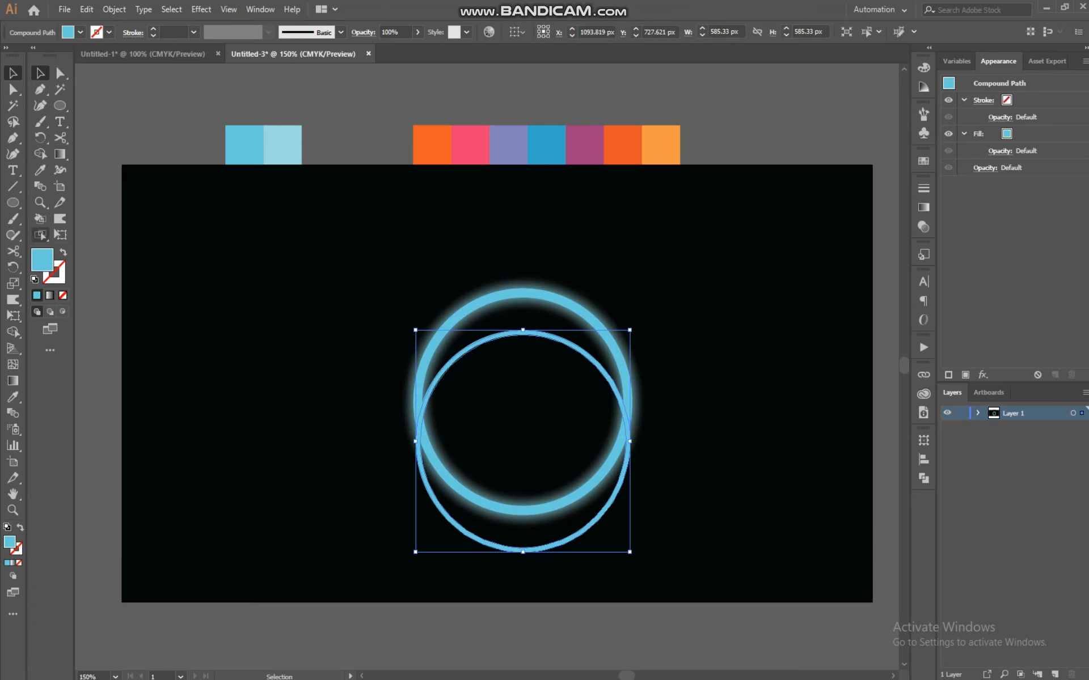
{"action": "left_click", "coordinate": [40, 170]}
{"action": "left_click", "coordinate": [283, 145]}
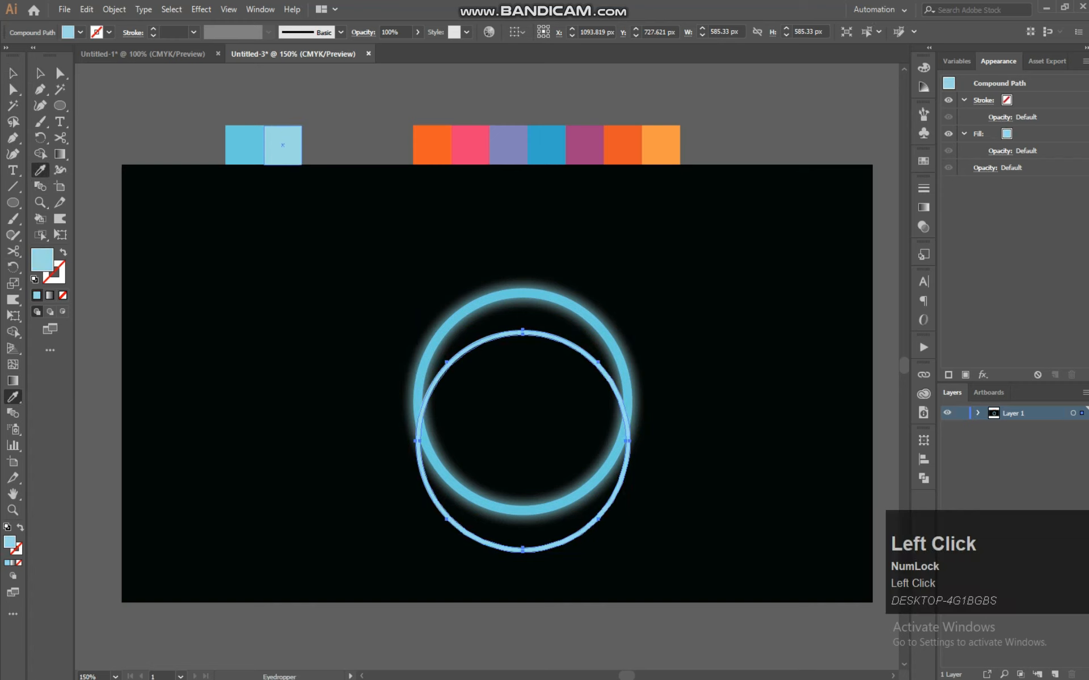
{"action": "key", "text": "v"}
{"action": "left_click_drag", "start_coordinate": [523, 330], "coordinate": [524, 290]}
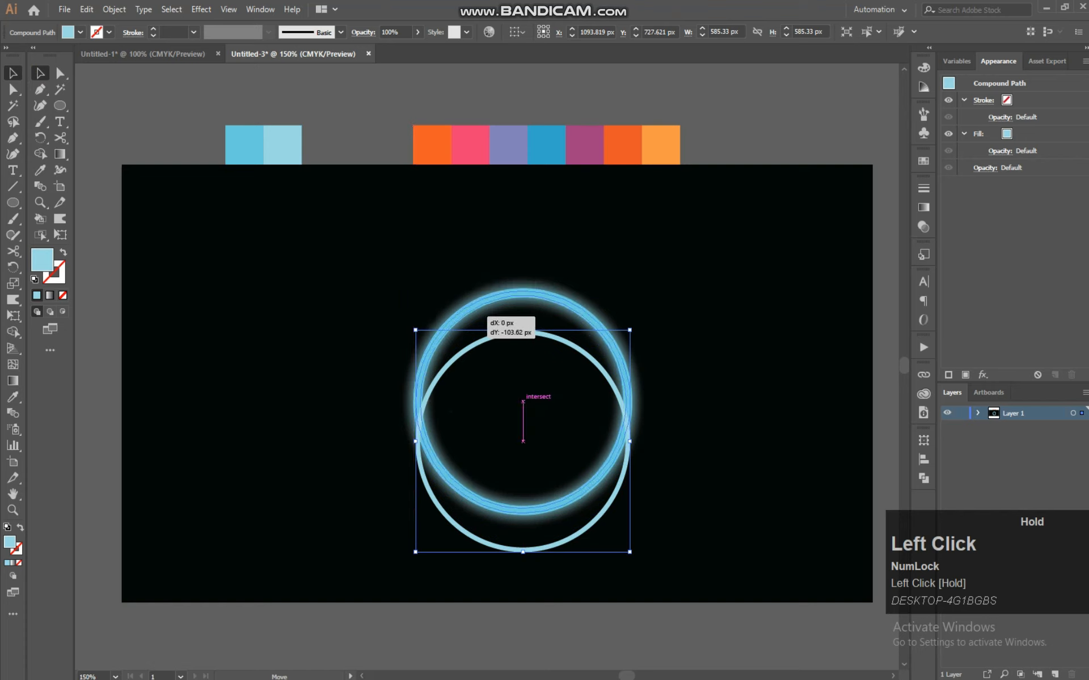
{"action": "left_click_drag", "start_coordinate": [458, 314], "coordinate": [458, 314]}
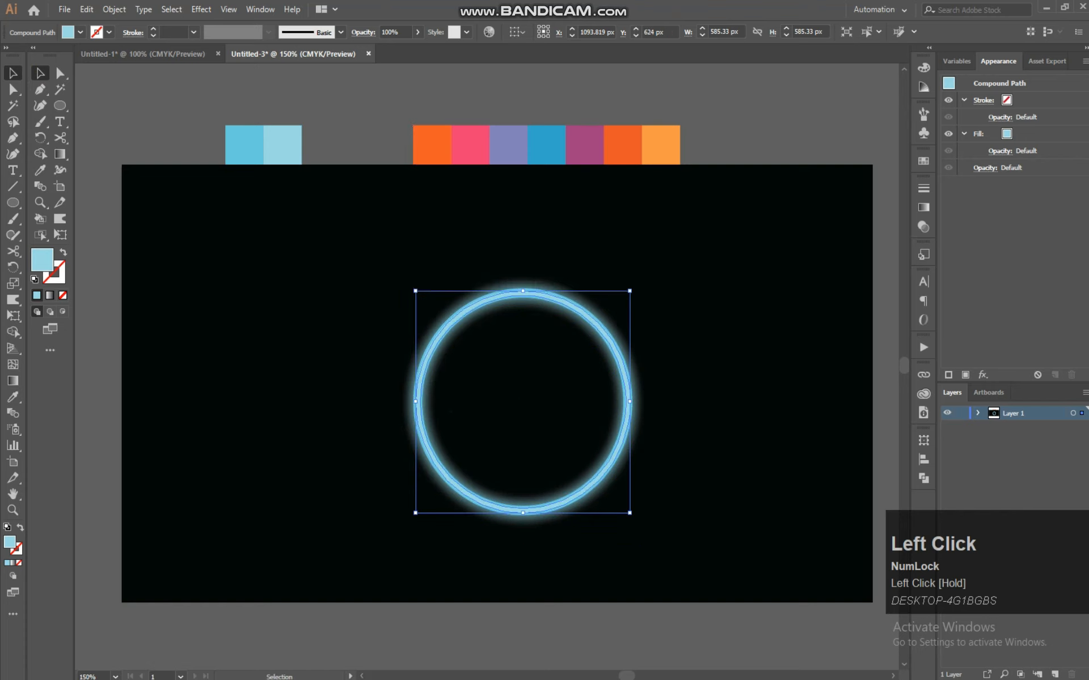
{"action": "left_click", "coordinate": [664, 258]}
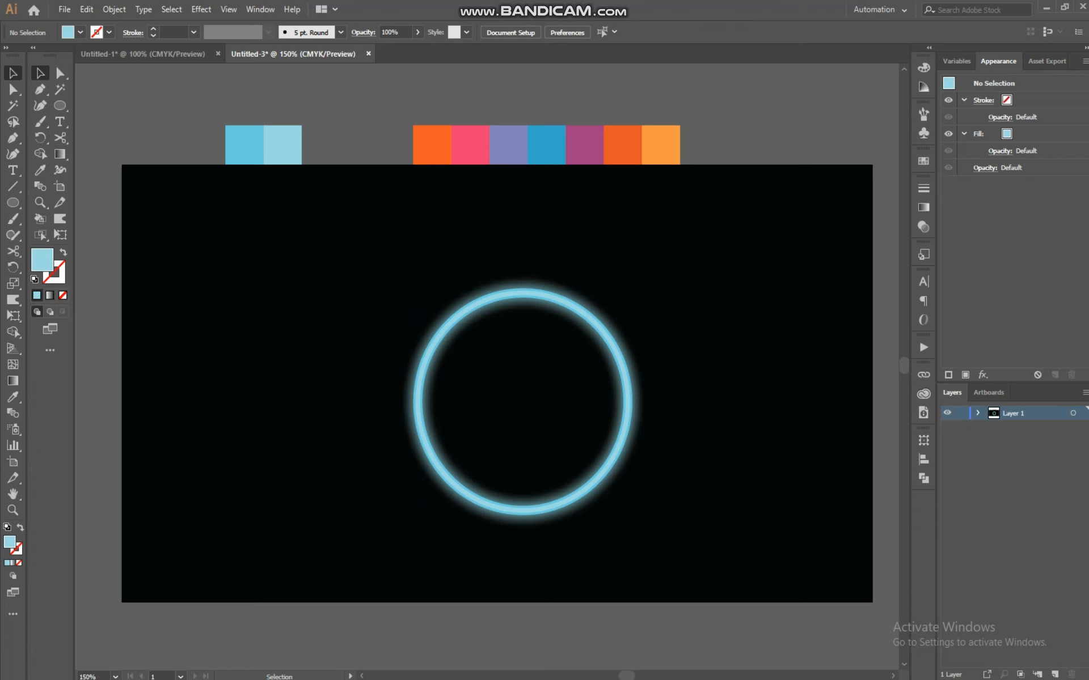
Select all parts of the glowing ring and copy them
{"action": "key", "text": "ctrl+equal"}
{"action": "key", "text": "ctrl+equal"}
{"action": "key", "text": "space"}
{"action": "left_click_drag", "start_coordinate": [558, 436], "coordinate": [482, 323]}
{"action": "left_click_drag", "start_coordinate": [557, 286], "coordinate": [565, 312]}
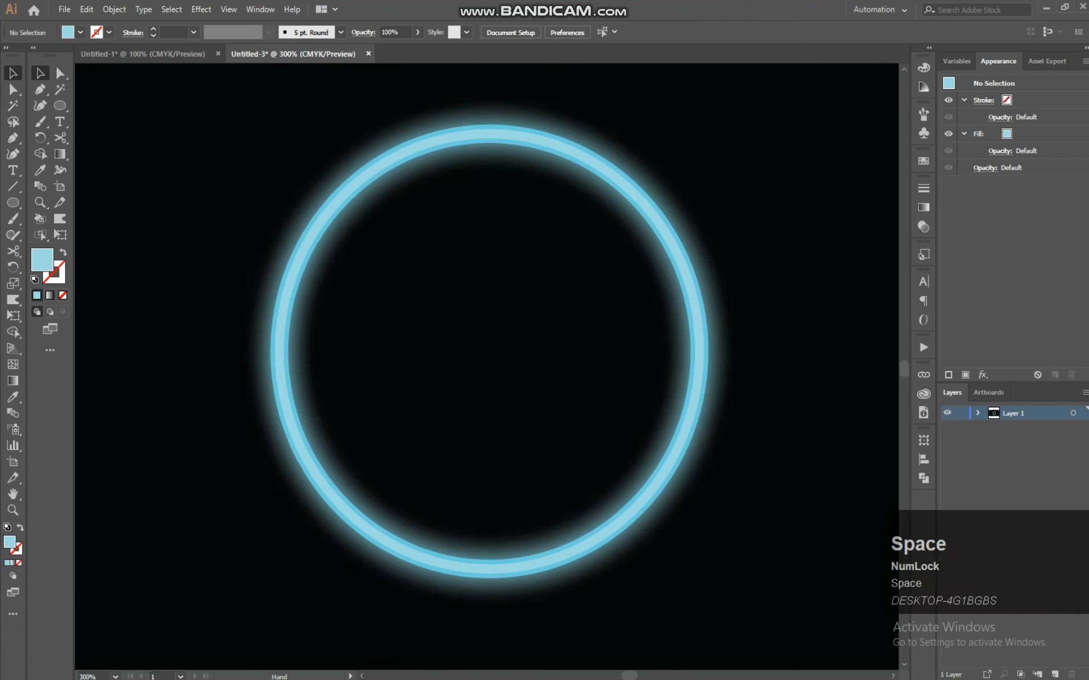
{"action": "key", "text": "ctrl"}
{"action": "key", "text": "ctrl+equal"}
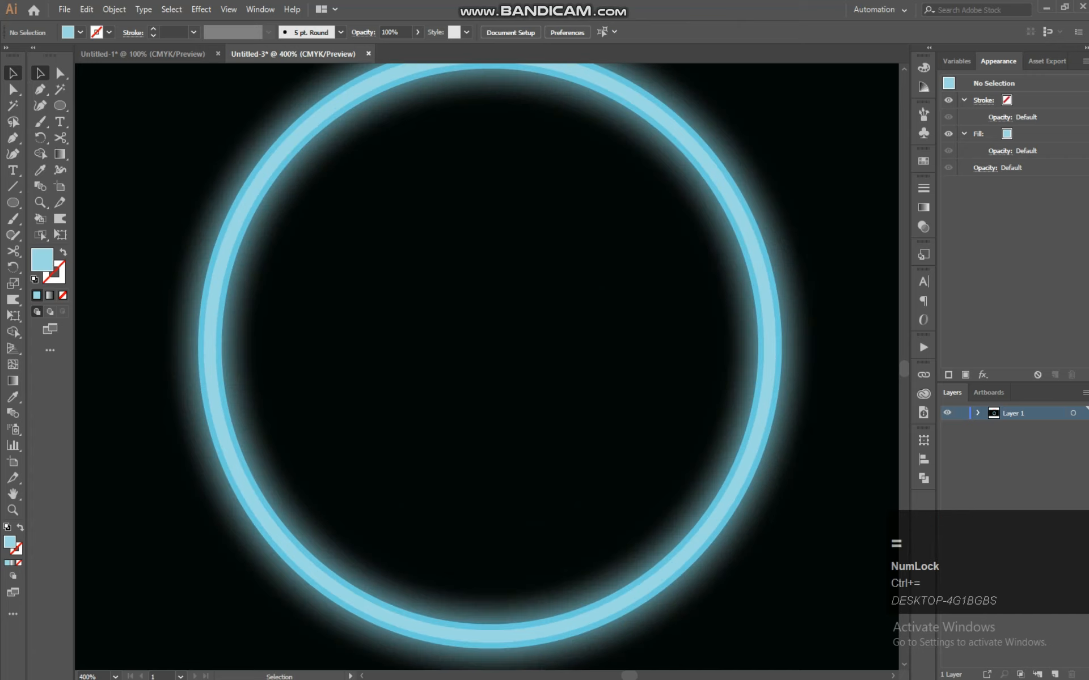
{"action": "key", "text": "ctrl+minus"}
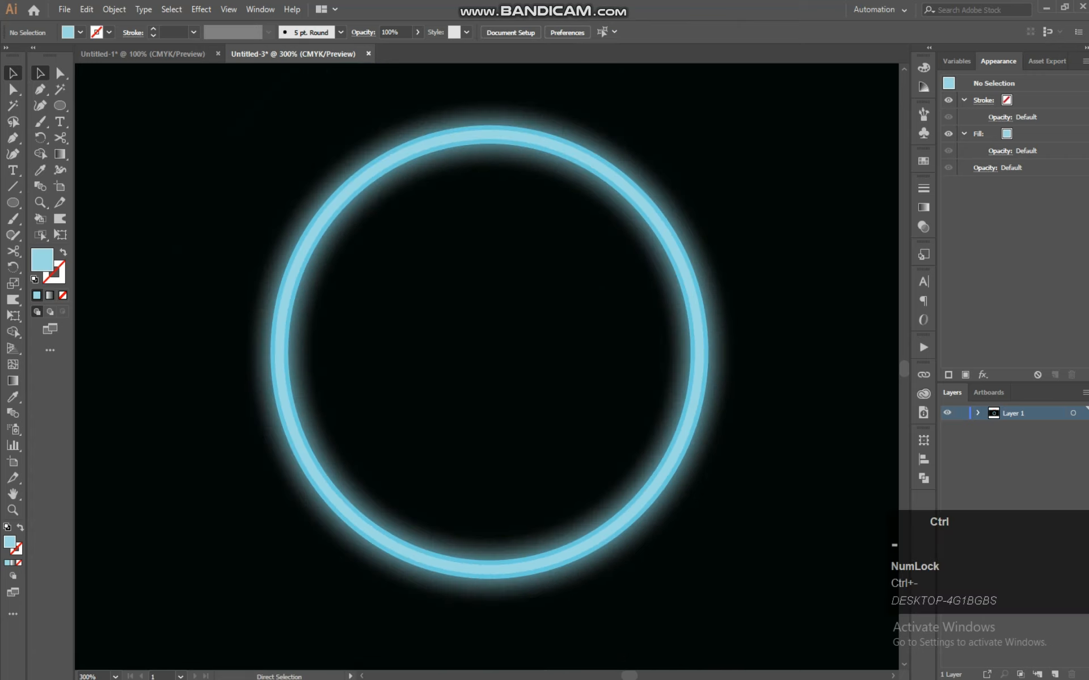
{"action": "left_click_drag", "start_coordinate": [704, 151], "coordinate": [240, 579]}
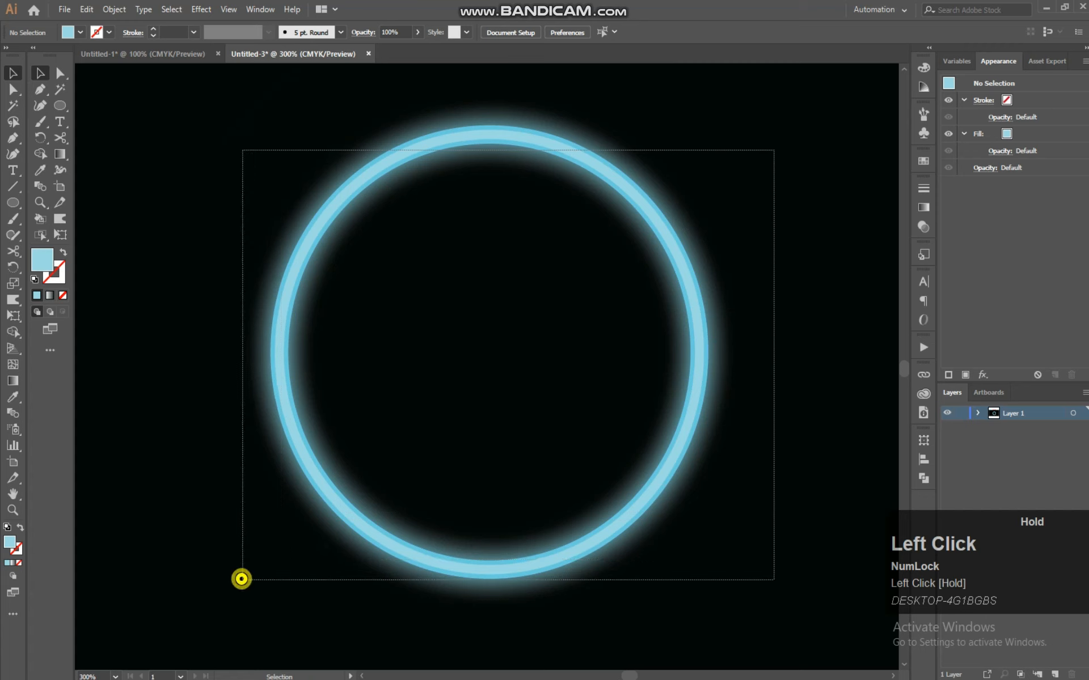
{"action": "key", "text": "shift"}
{"action": "key", "text": "ctrl+c"}
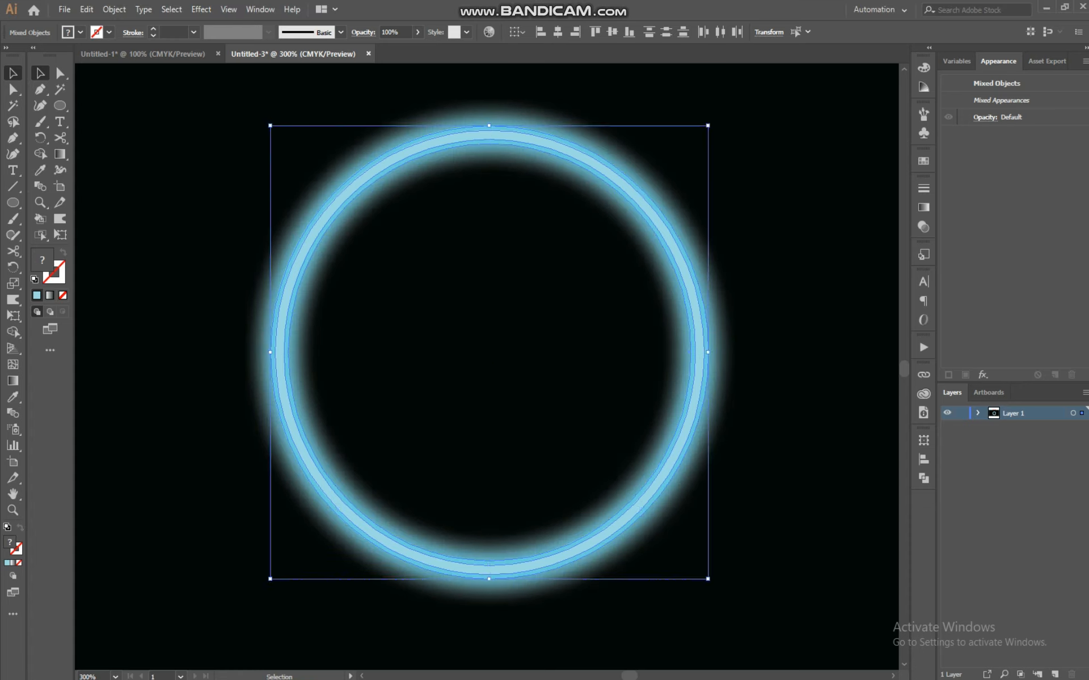
Scale the ring copy down into a small centered ring about 158 px wide
{"action": "left_click_drag", "start_coordinate": [707, 578], "coordinate": [534, 398]}
{"action": "left_click", "coordinate": [586, 414]}
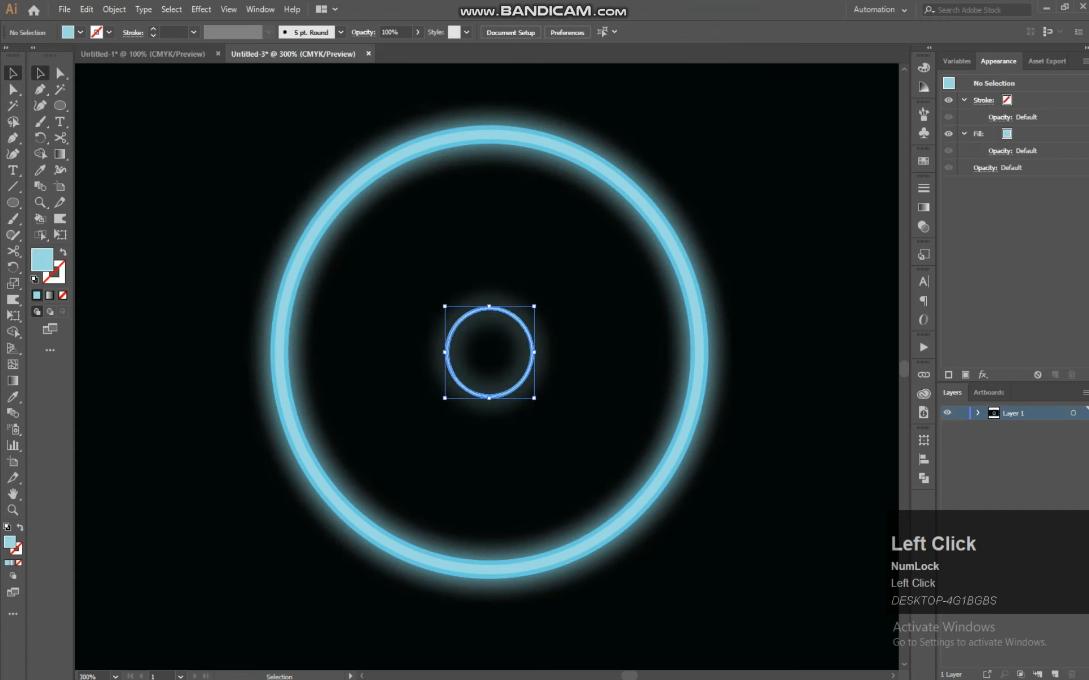
{"action": "left_click_drag", "start_coordinate": [546, 282], "coordinate": [418, 438]}
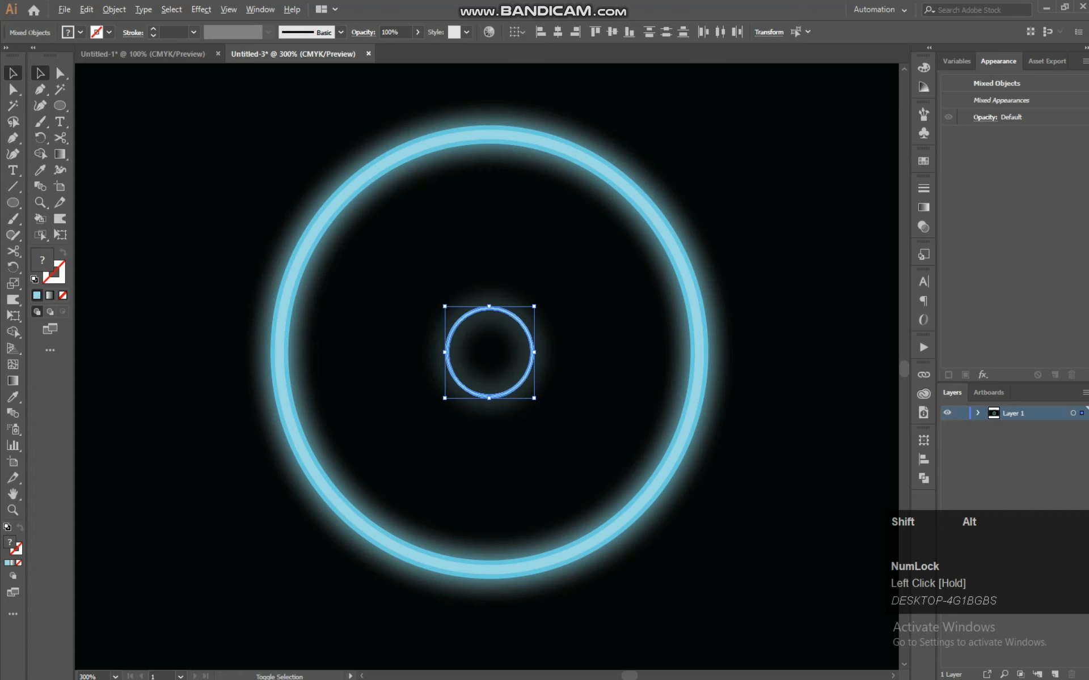
{"action": "left_click_drag", "start_coordinate": [534, 398], "coordinate": [548, 412]}
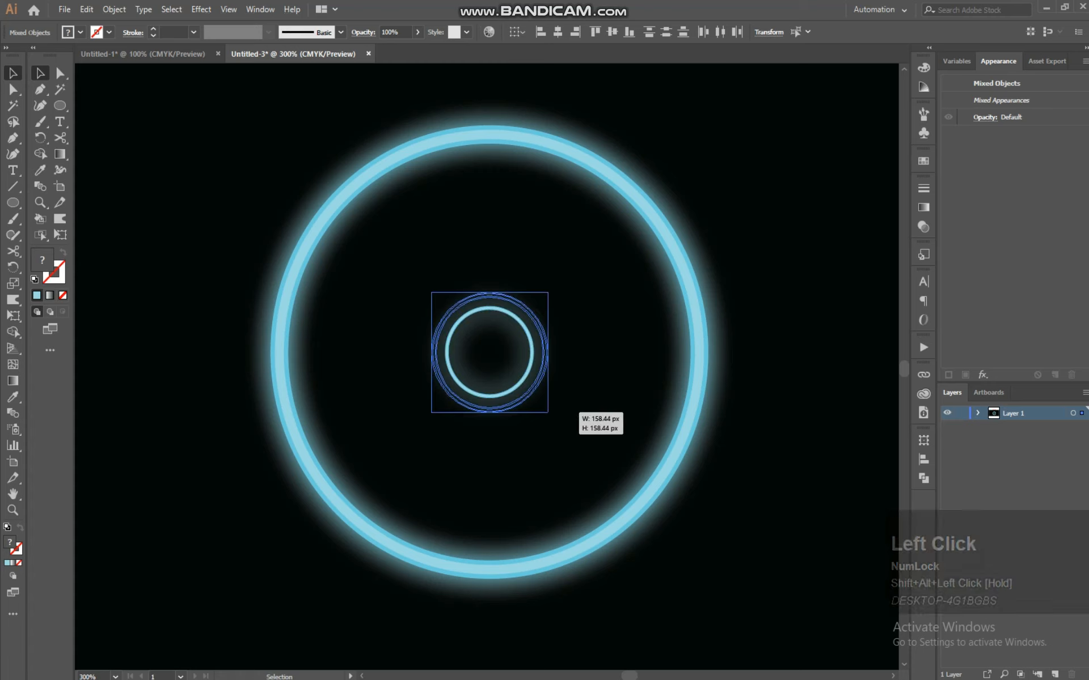
Draw a vertical rectangle about 32 by 132 px crossing the small ring's top edge
{"action": "left_click", "coordinate": [59, 104]}
{"action": "right_click", "coordinate": [58, 104]}
{"action": "left_click", "coordinate": [99, 107]}
{"action": "left_click_drag", "start_coordinate": [463, 241], "coordinate": [486, 342]}
{"action": "key", "text": "v"}
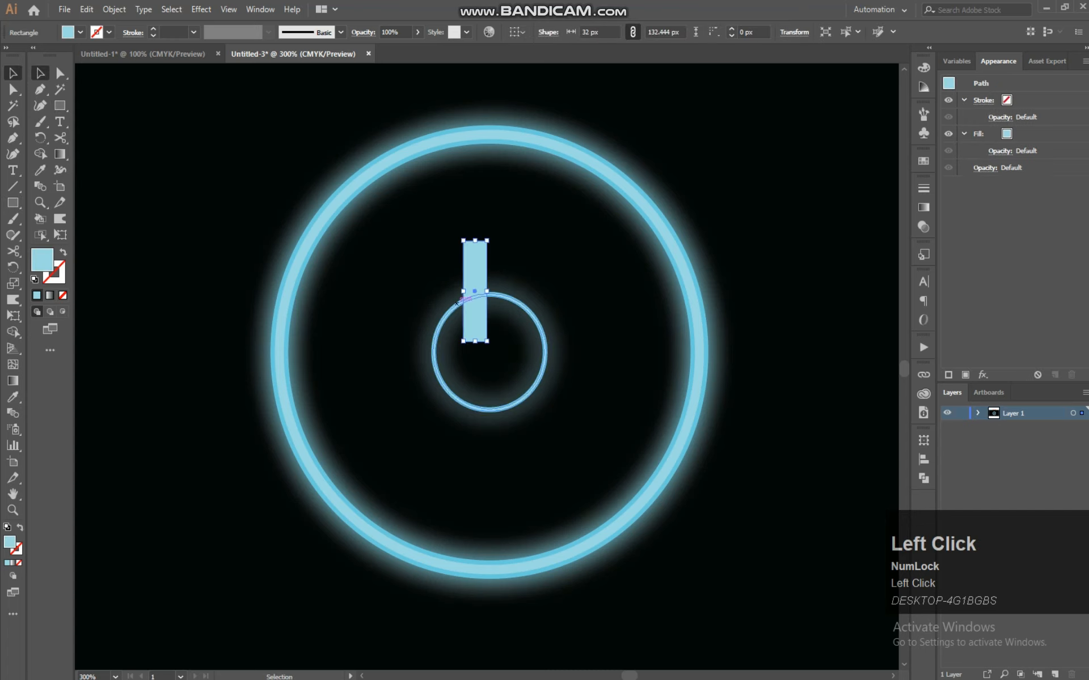
{"action": "left_click_drag", "start_coordinate": [474, 293], "coordinate": [485, 288]}
{"action": "left_click_drag", "start_coordinate": [486, 288], "coordinate": [488, 311]}
Center-align the rectangle with the small ring and use Shape Builder to cut a gap into the ring's top
{"action": "left_click_drag", "start_coordinate": [589, 274], "coordinate": [448, 421]}
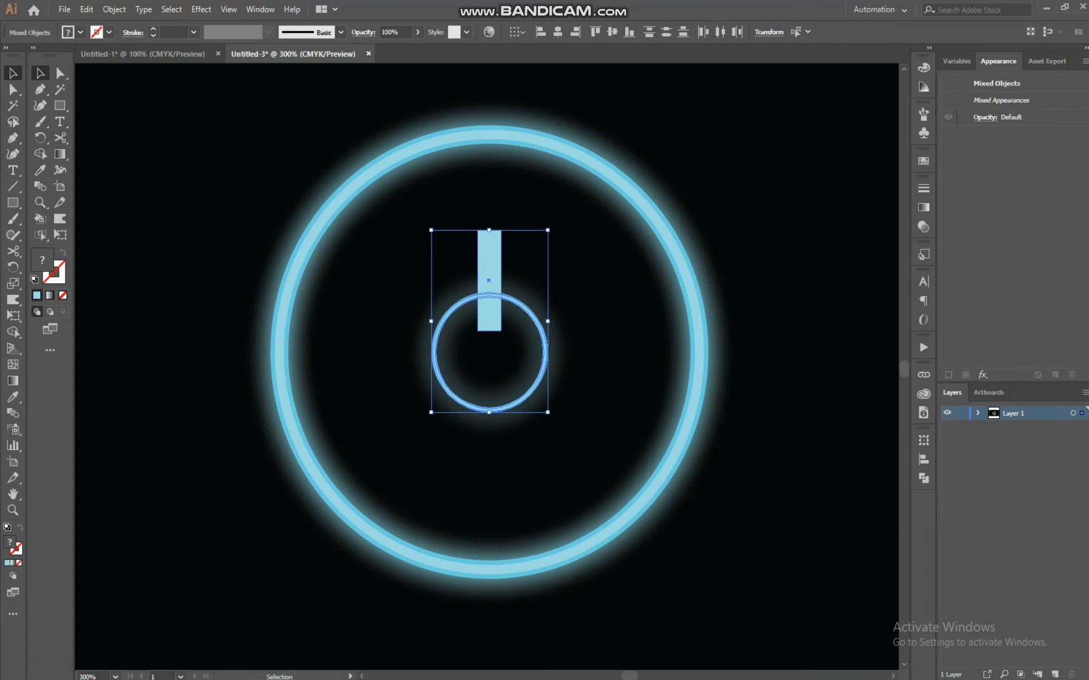
{"action": "left_click", "coordinate": [558, 33]}
{"action": "left_click", "coordinate": [41, 154]}
{"action": "left_click", "coordinate": [489, 261], "text": "alt"}
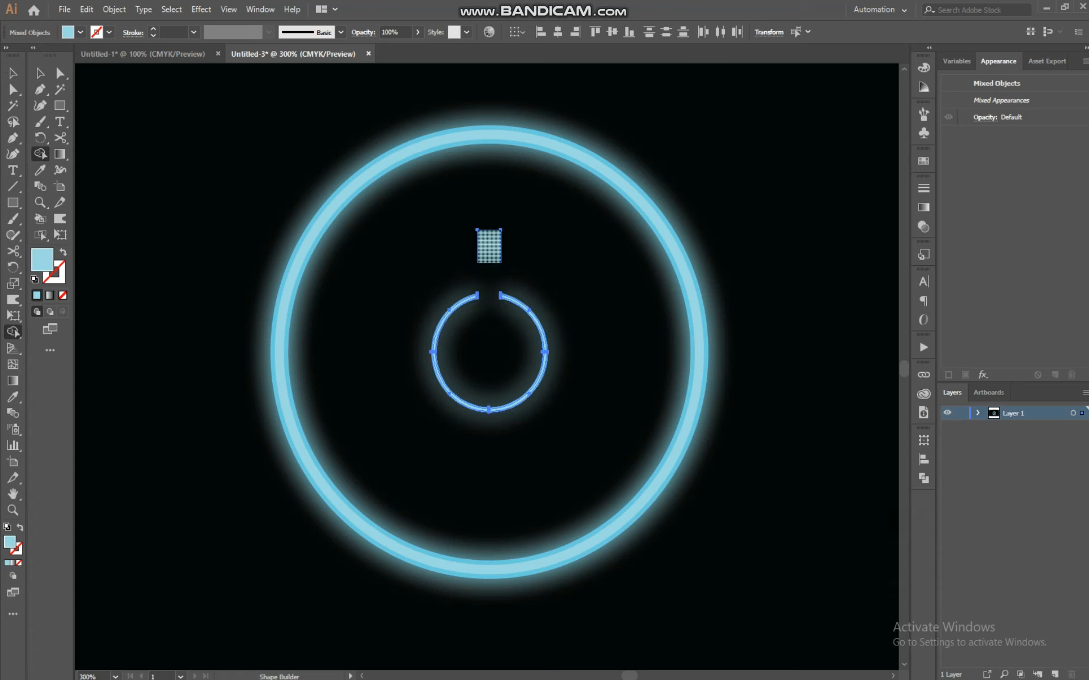
{"action": "left_click", "coordinate": [490, 252], "text": "alt"}
{"action": "left_click", "coordinate": [35, 78]}
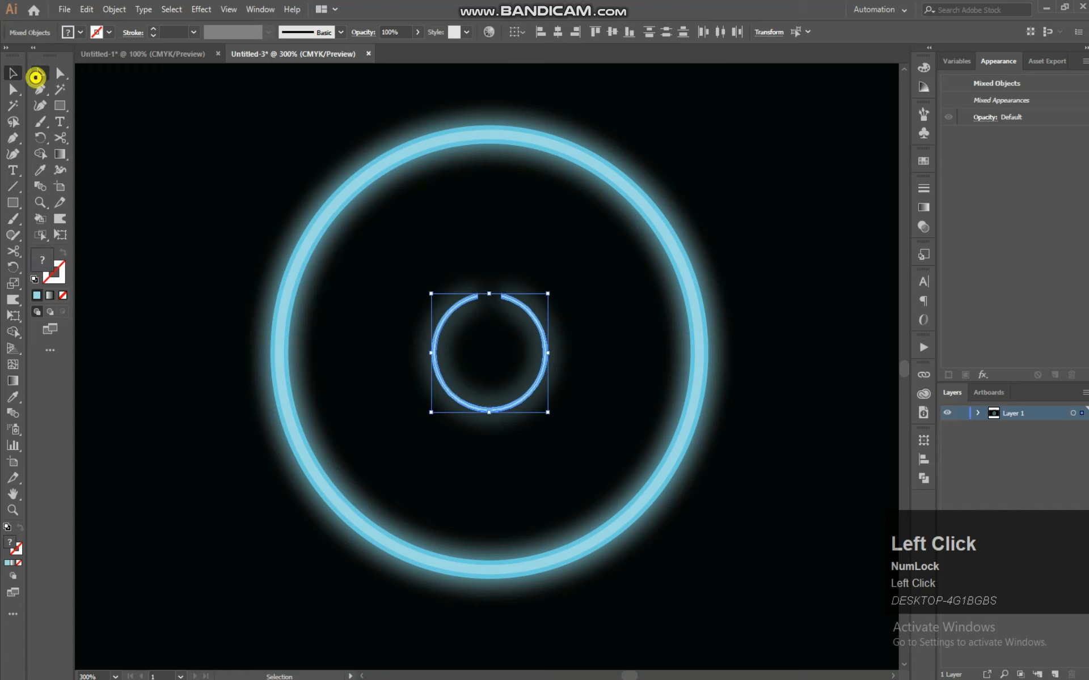
{"action": "left_click", "coordinate": [545, 232]}
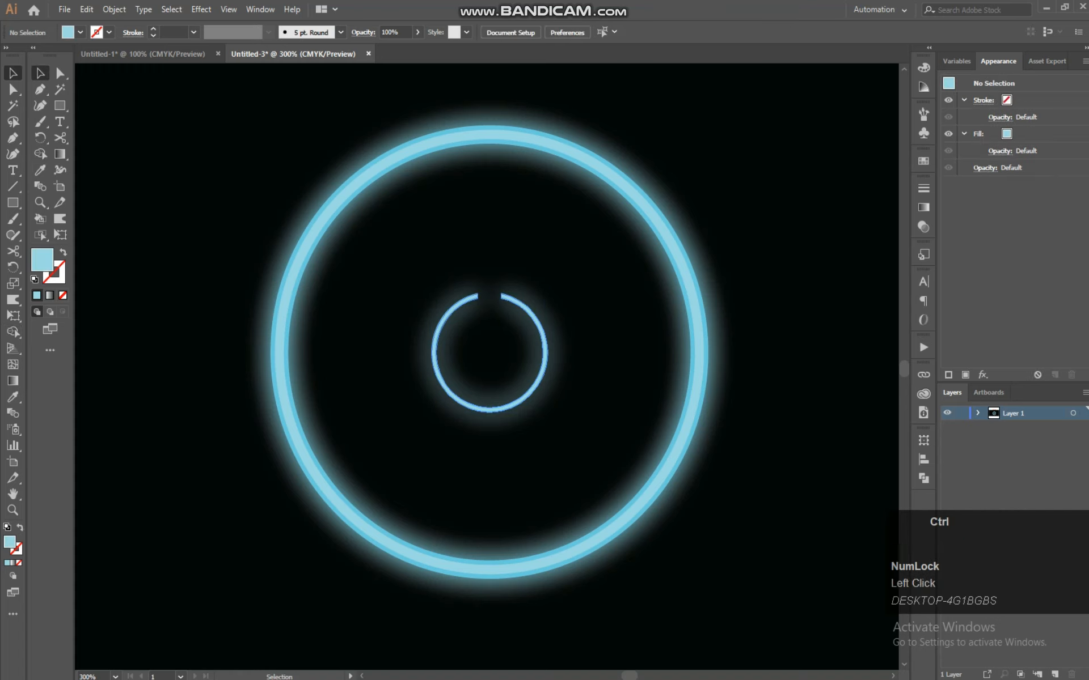
Zoom in, draw a rectangle over the gap in the small ring and center-align it with the ring
{"action": "key", "text": "ctrl+equal"}
{"action": "key", "text": "ctrl+equal"}
{"action": "key", "text": "ctrl+equal"}
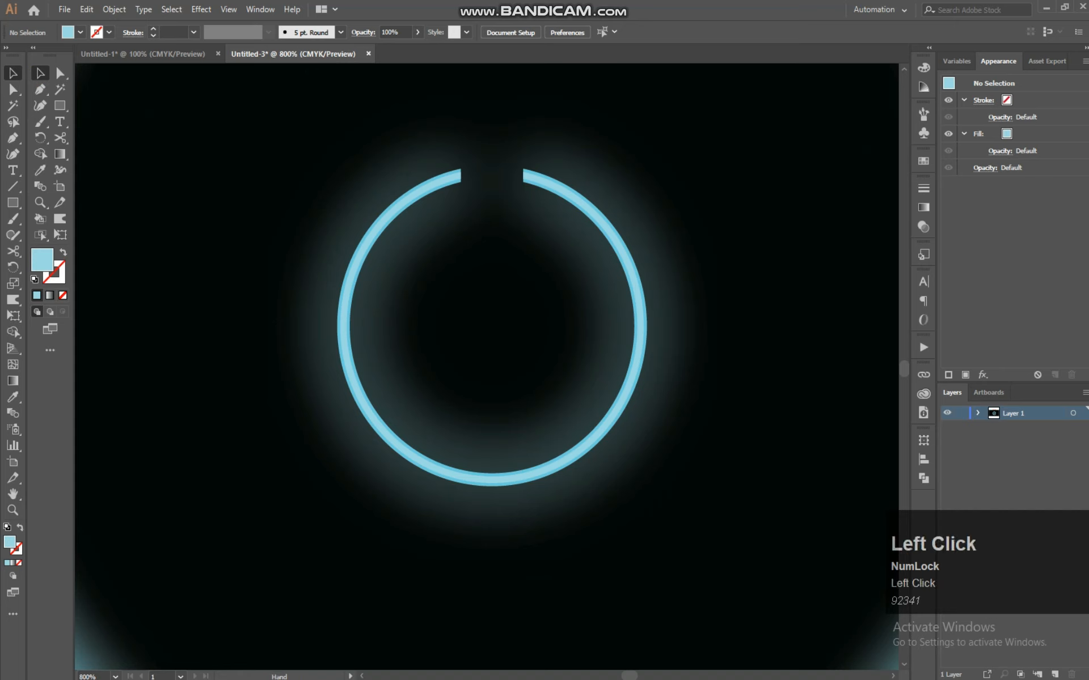
{"action": "key", "text": "space"}
{"action": "left_click", "coordinate": [12, 202]}
{"action": "left_click_drag", "start_coordinate": [485, 263], "coordinate": [567, 313]}
{"action": "left_click", "coordinate": [40, 72]}
{"action": "left_click_drag", "start_coordinate": [713, 178], "coordinate": [226, 632]}
{"action": "left_click", "coordinate": [558, 32]}
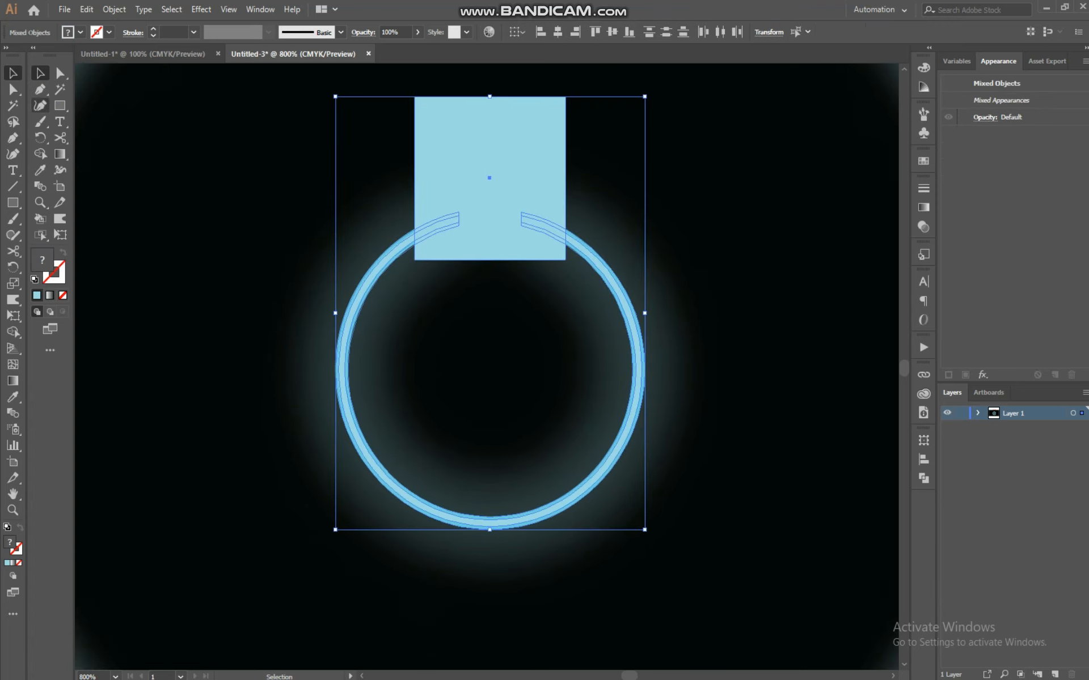
Use Shape Builder to delete the rectangle's lower part and the ring segment beneath it, opening a gap at the ring's top
{"action": "left_click", "coordinate": [40, 154]}
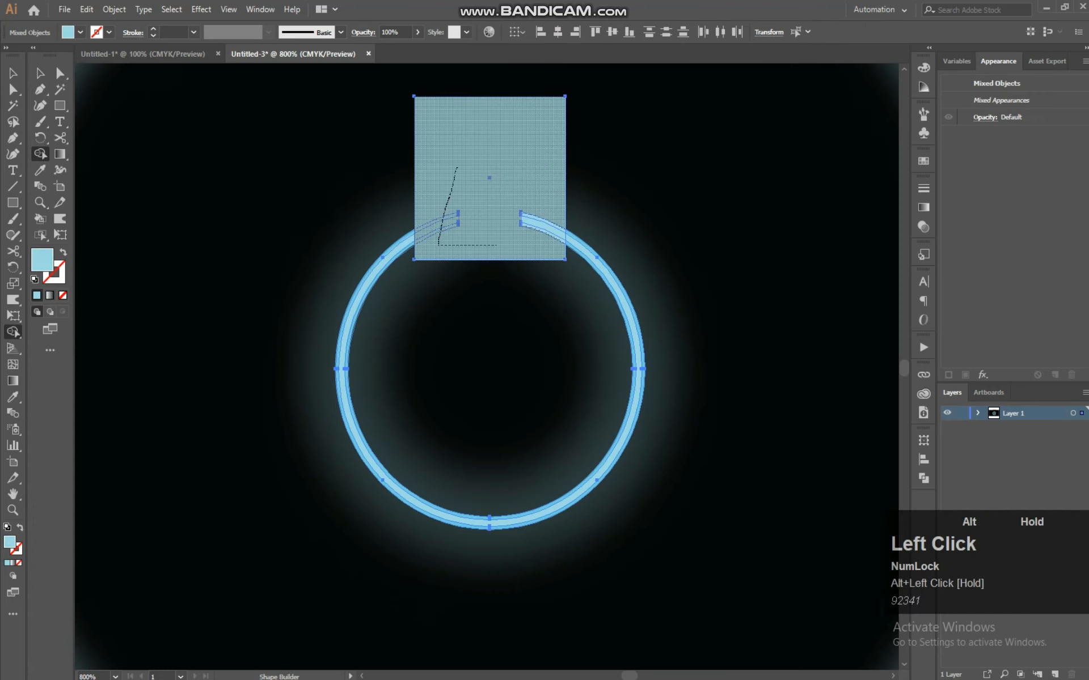
{"action": "left_click_drag", "start_coordinate": [457, 167], "coordinate": [545, 203]}
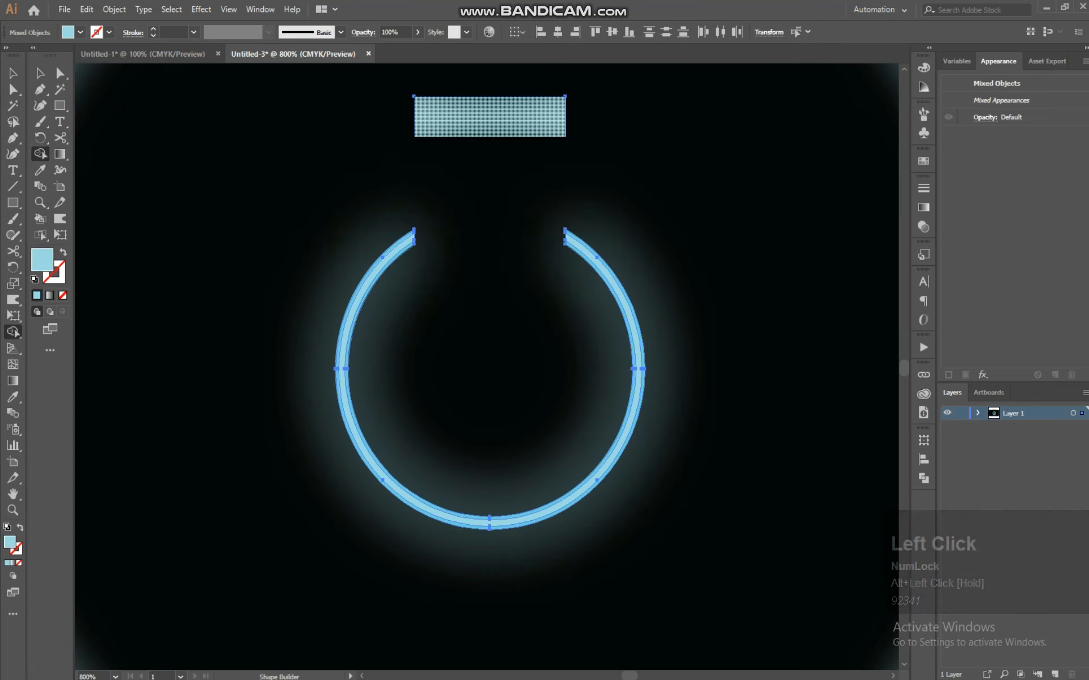
Draw a vertical bar about 34 by 176 px through the ring's gap and round its corners fully
{"action": "left_click", "coordinate": [41, 73]}
{"action": "left_click_drag", "start_coordinate": [500, 145], "coordinate": [429, 264]}
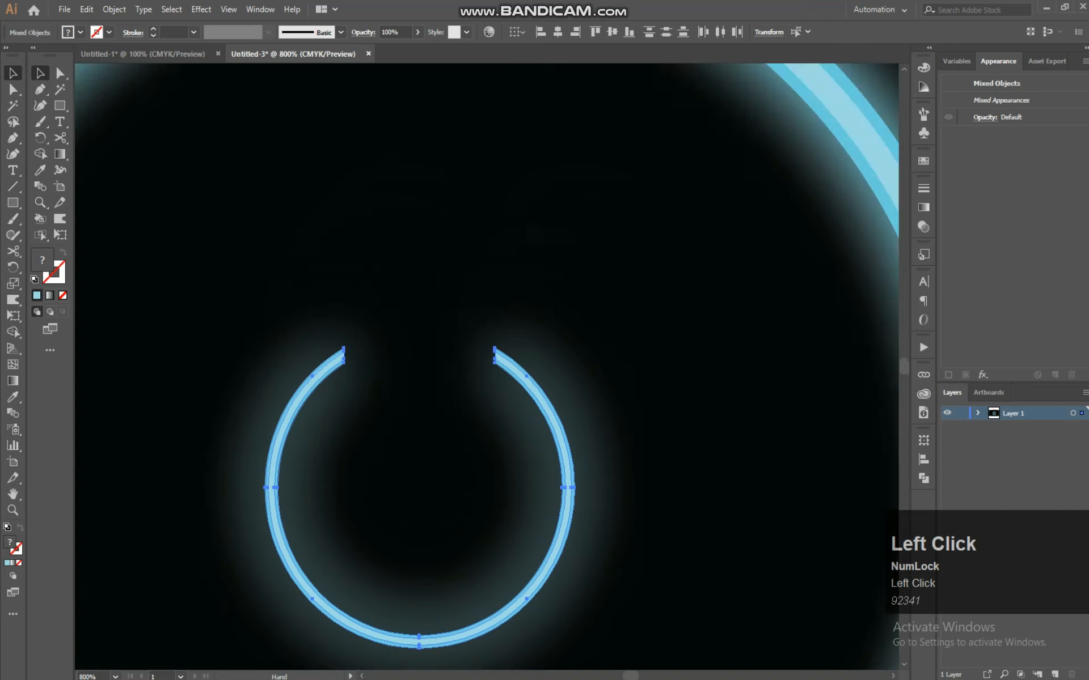
{"action": "left_click", "coordinate": [60, 105]}
{"action": "mouse_move", "coordinate": [368, 179]}
{"action": "left_mouse_down"}
{"action": "mouse_move", "coordinate": [465, 520]}
{"action": "mouse_move", "coordinate": [435, 534]}
{"action": "left_mouse_up"}
{"action": "left_click", "coordinate": [41, 73]}
{"action": "left_click_drag", "start_coordinate": [411, 285], "coordinate": [492, 207]}
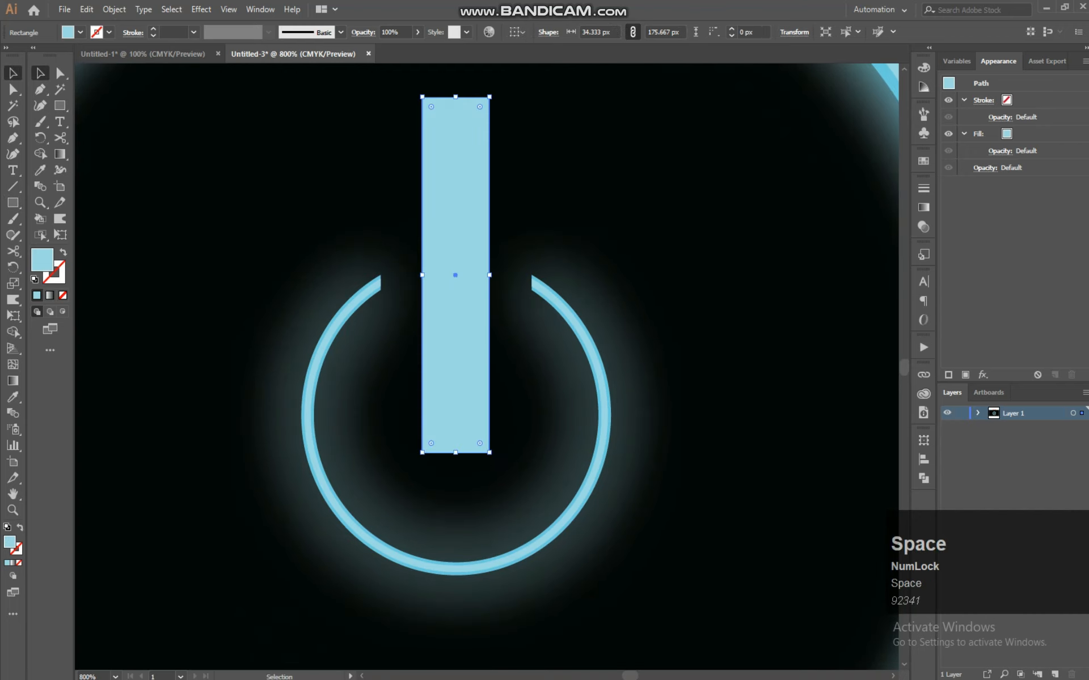
{"action": "left_click_drag", "start_coordinate": [480, 443], "coordinate": [452, 381]}
{"action": "left_click", "coordinate": [577, 220]}
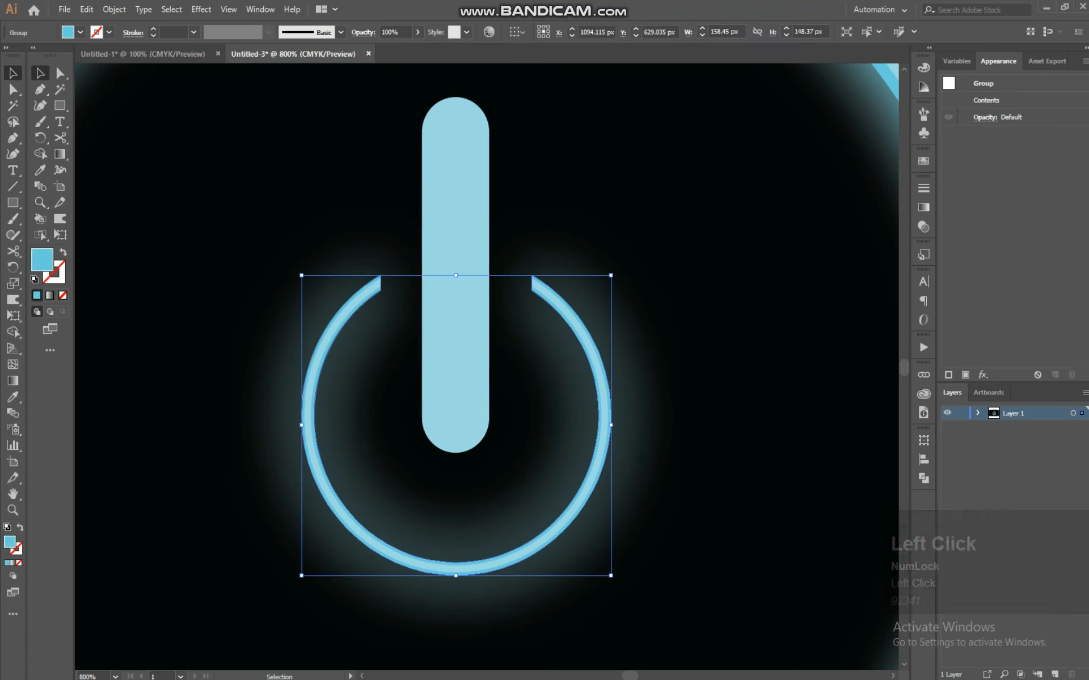
Paste a copy of the bar in front and apply a Gaussian Blur with a radius of 65 pixels
{"action": "left_click", "coordinate": [568, 163]}
{"action": "key", "text": "ctrl+minus"}
{"action": "key", "text": "ctrl+minus"}
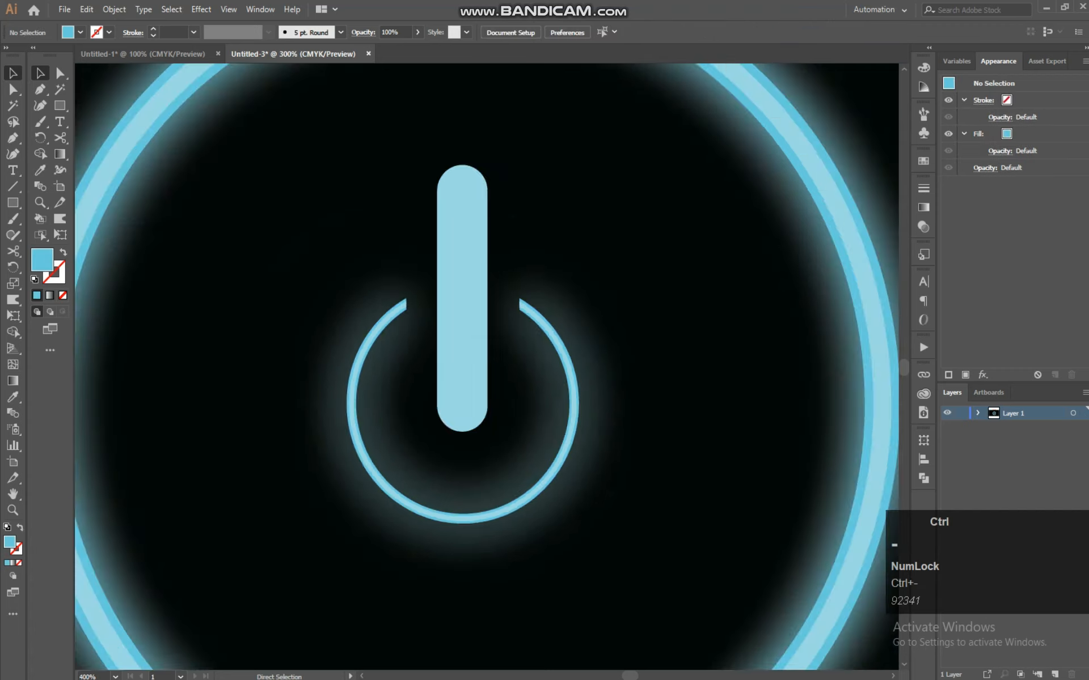
{"action": "key", "text": "ctrl+minus"}
{"action": "key", "text": "ctrl+minus"}
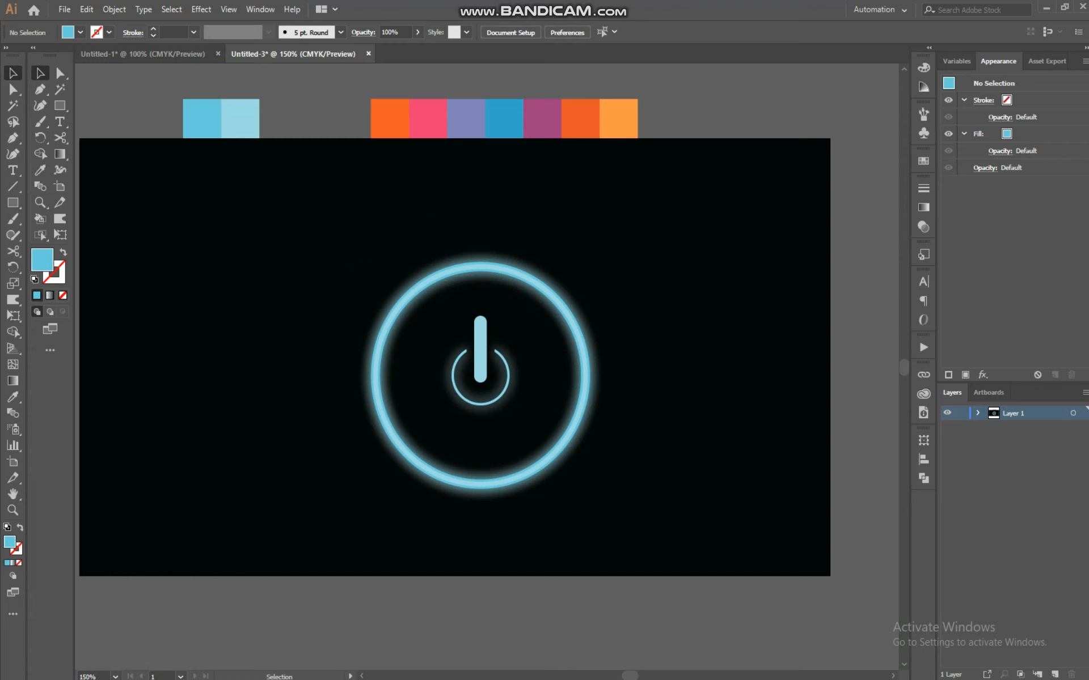
{"action": "left_click", "coordinate": [479, 329]}
{"action": "key", "text": "ctrl+equal"}
{"action": "key", "text": "ctrl+equal"}
{"action": "key", "text": "ctrl+equal"}
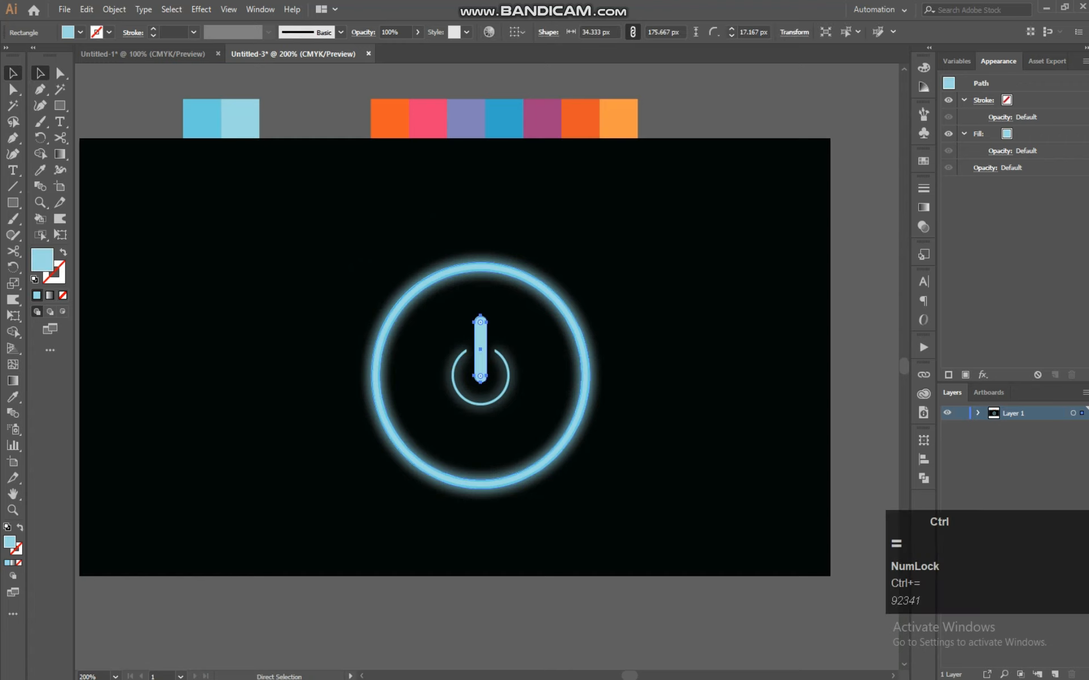
{"action": "key", "text": "ctrl+equal"}
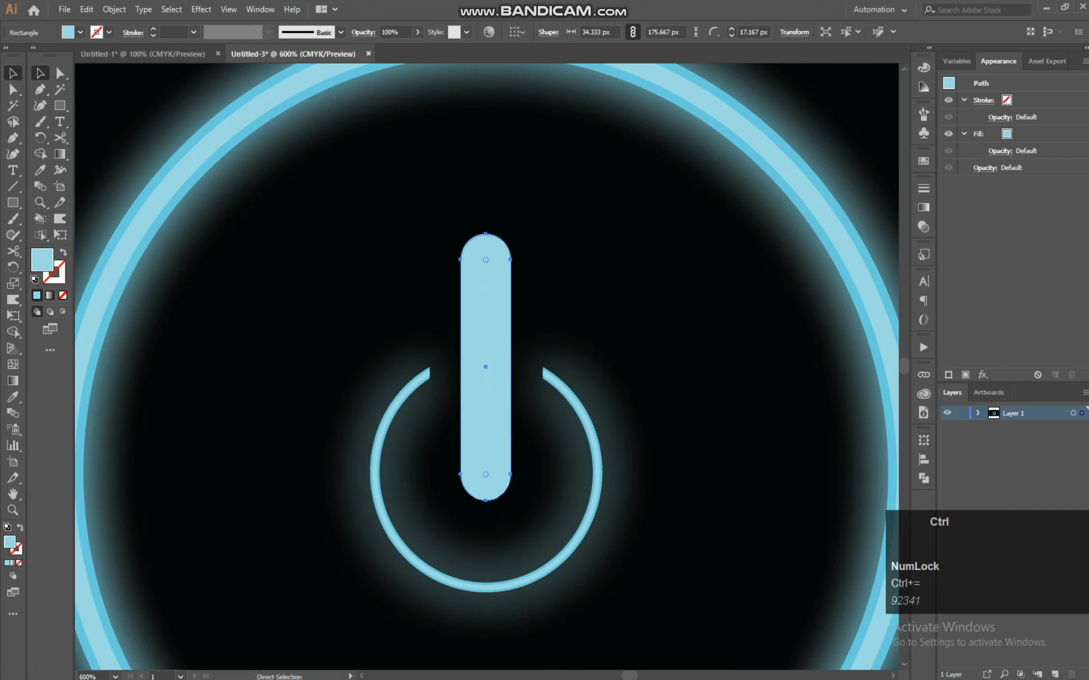
{"action": "key", "text": "ctrl+f"}
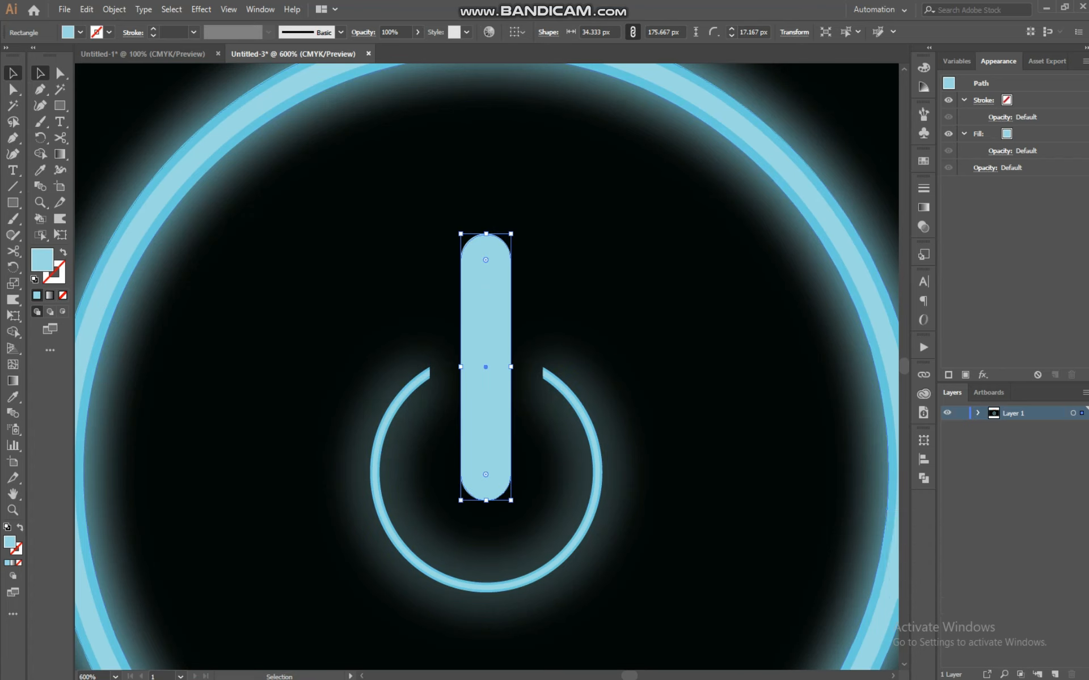
{"action": "left_click", "coordinate": [202, 9]}
{"action": "mouse_move", "coordinate": [215, 235]}
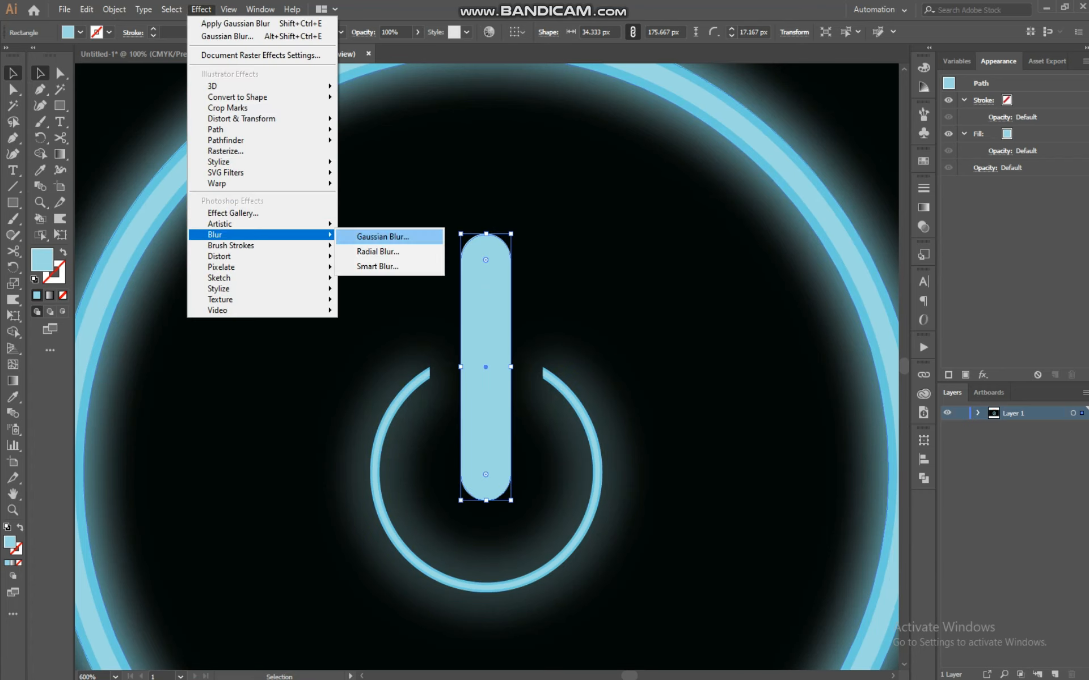
{"action": "left_click", "coordinate": [382, 237]}
{"action": "left_click", "coordinate": [797, 271]}
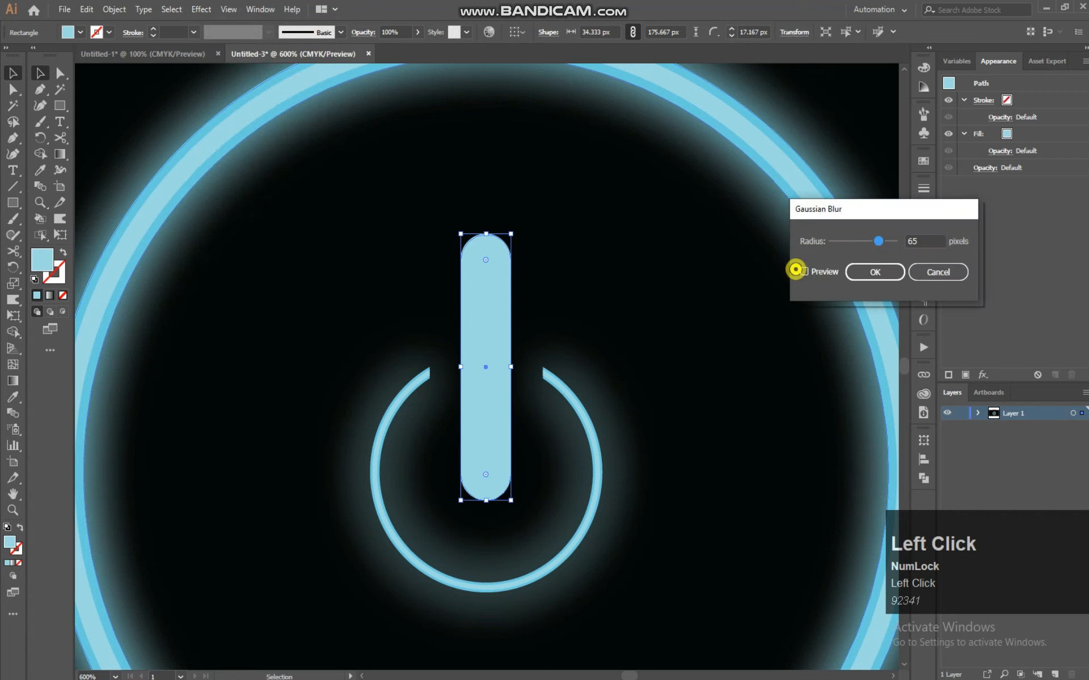
{"action": "left_click", "coordinate": [804, 272]}
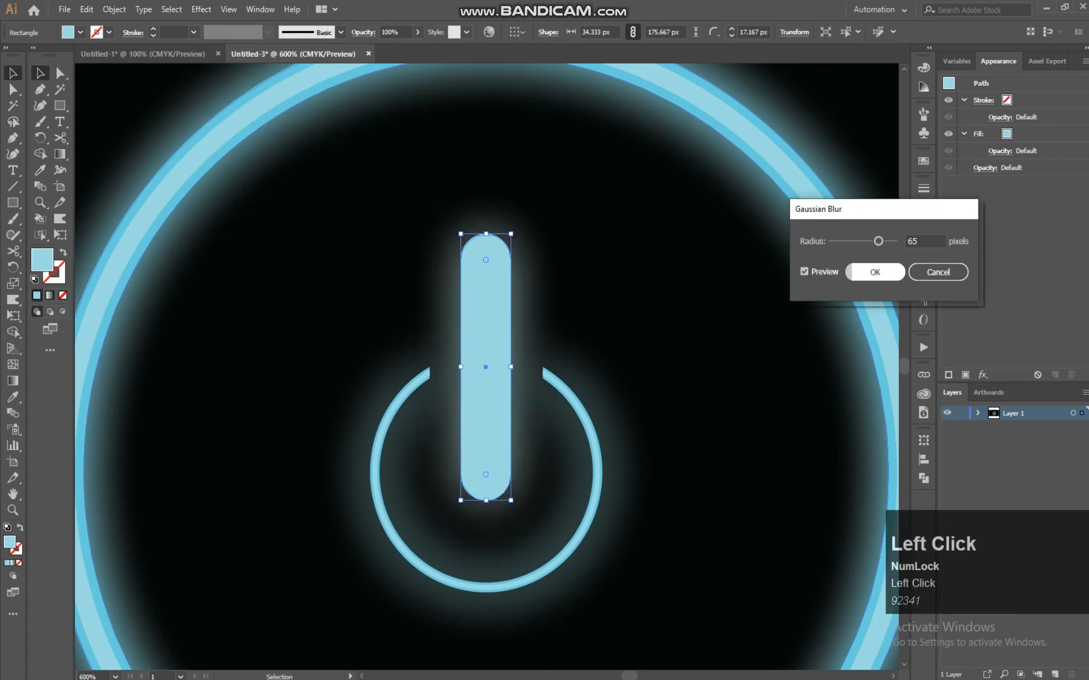
{"action": "left_click", "coordinate": [875, 272]}
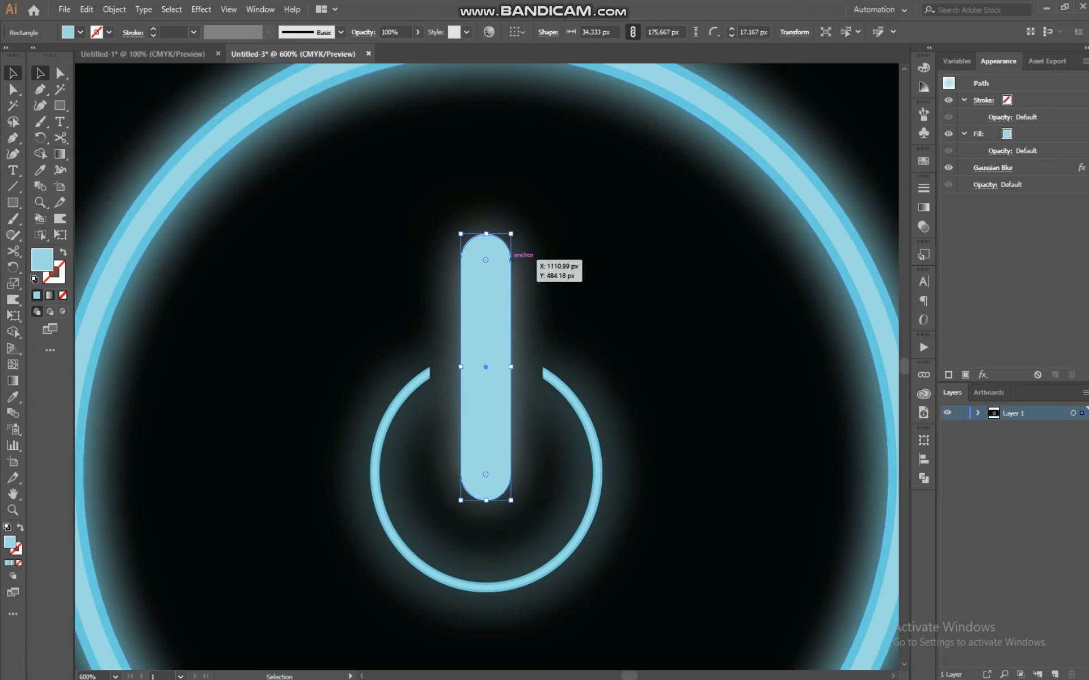
Arrange the blurred bar behind the solid bar, moving it aside and back into place
{"action": "left_click", "coordinate": [566, 250]}
{"action": "left_click_drag", "start_coordinate": [485, 368], "coordinate": [576, 367]}
{"action": "right_click", "coordinate": [489, 313]}
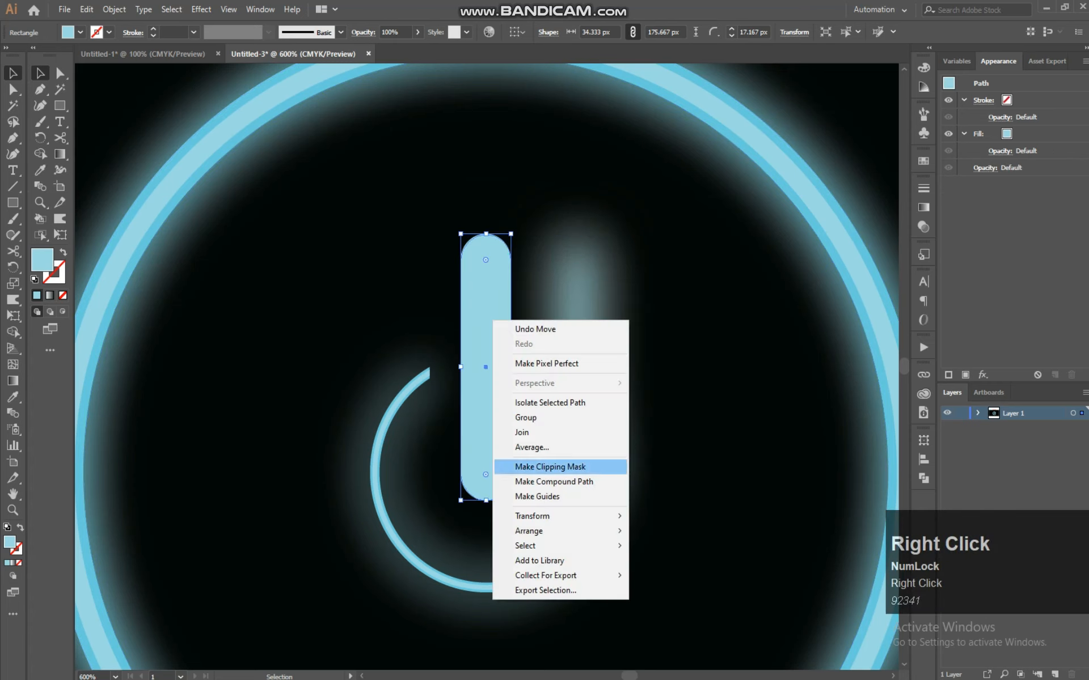
{"action": "mouse_move", "coordinate": [540, 525]}
{"action": "left_click", "coordinate": [661, 532]}
{"action": "left_click_drag", "start_coordinate": [577, 367], "coordinate": [486, 367]}
{"action": "left_click_drag", "start_coordinate": [499, 287], "coordinate": [553, 306]}
{"action": "left_click_drag", "start_coordinate": [539, 367], "coordinate": [486, 368]}
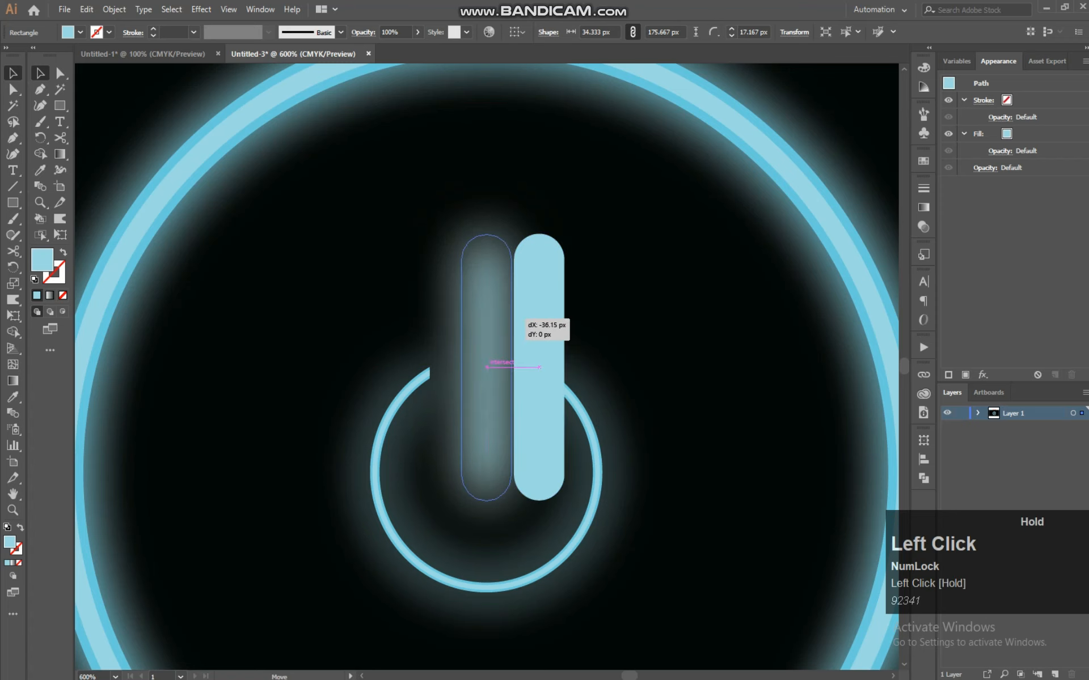
{"action": "left_click_drag", "start_coordinate": [486, 368], "coordinate": [486, 367]}
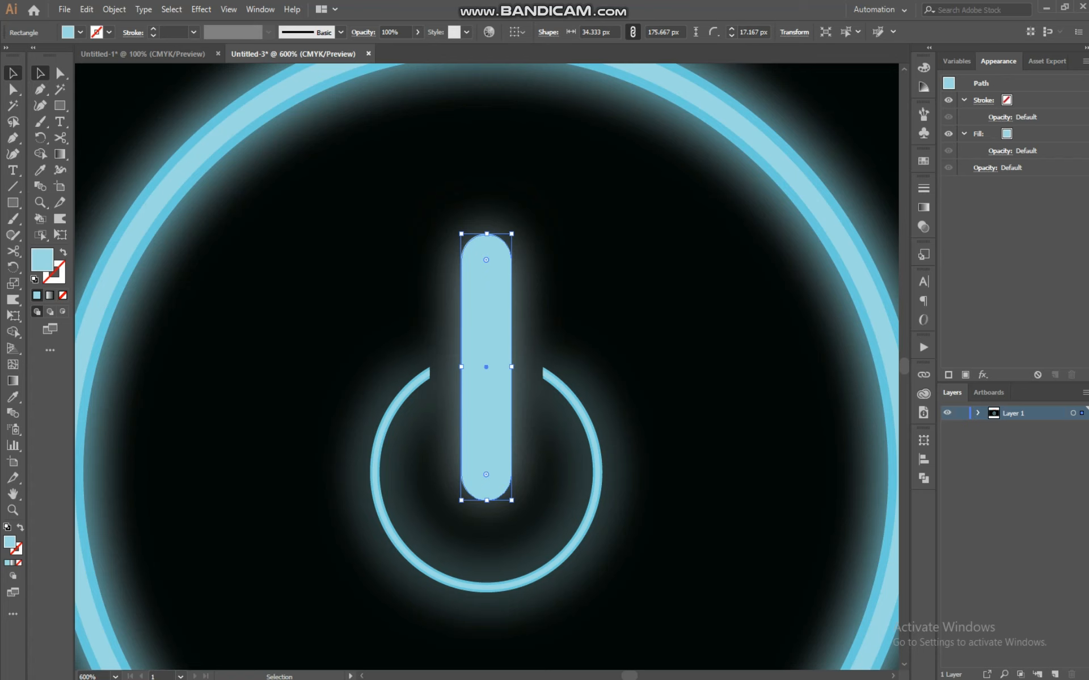
Scale the top bar down from its center to about 20 by 164 px
{"action": "left_click", "coordinate": [639, 318]}
{"action": "left_click", "coordinate": [495, 274]}
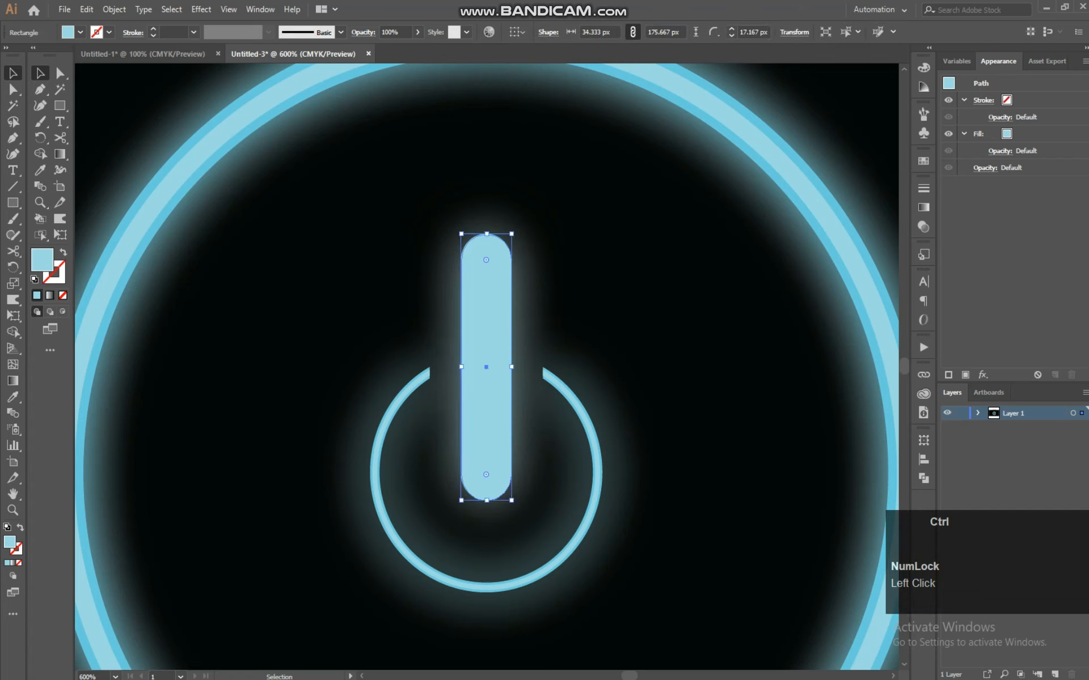
{"action": "key", "text": "shift"}
{"action": "mouse_move", "coordinate": [512, 500]}
{"action": "left_mouse_down"}
{"action": "mouse_move", "coordinate": [503, 477]}
{"action": "mouse_move", "coordinate": [509, 486]}
{"action": "left_mouse_up"}
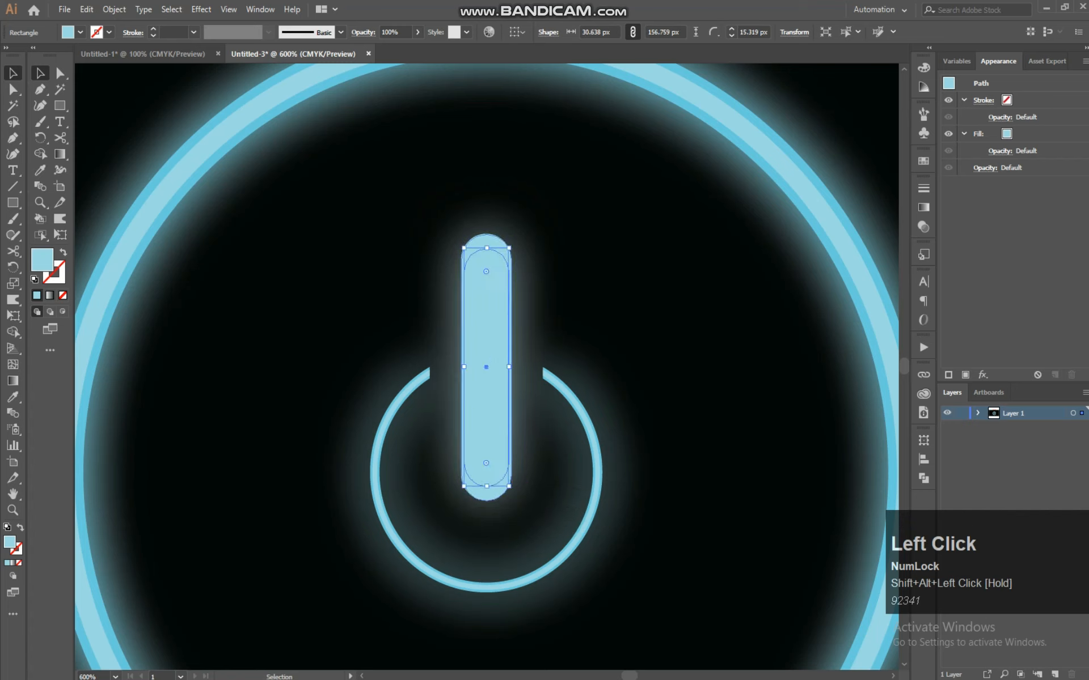
{"action": "left_click_drag", "start_coordinate": [464, 367], "coordinate": [470, 368]}
{"action": "left_click_drag", "start_coordinate": [486, 248], "coordinate": [487, 242]}
{"action": "left_click_drag", "start_coordinate": [486, 486], "coordinate": [484, 489]}
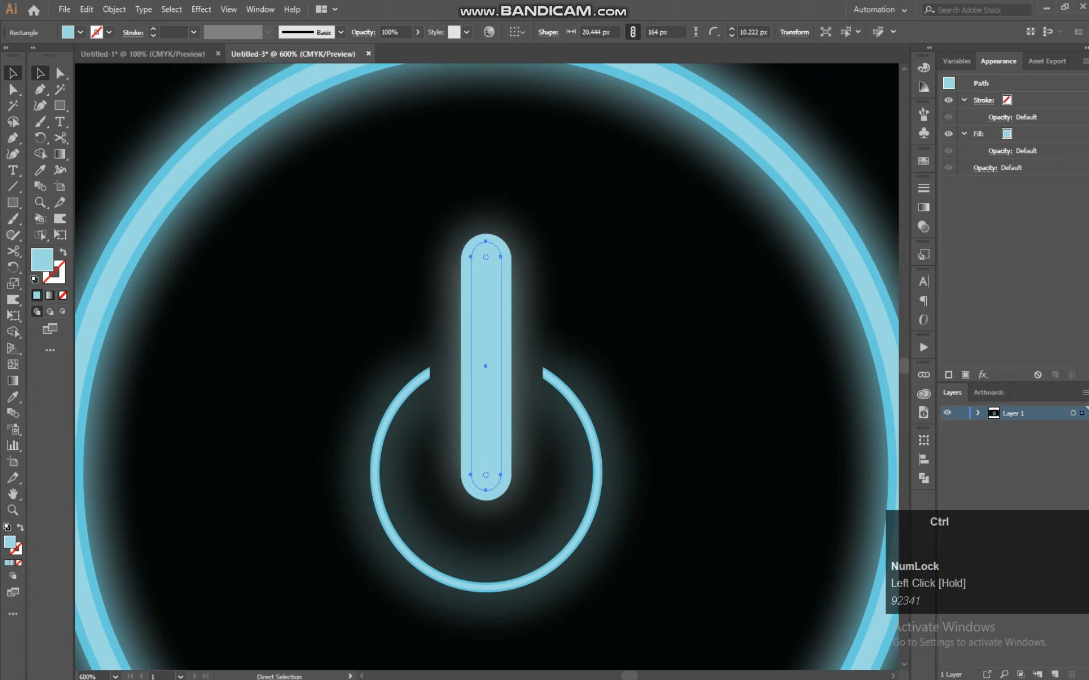
Apply the pale blue swatch colour to the thin bar with the Eyedropper
{"action": "key", "text": "ctrl+minus"}
{"action": "key", "text": "ctrl+minus"}
{"action": "key", "text": "ctrl+minus"}
{"action": "key", "text": "space"}
{"action": "left_click_drag", "start_coordinate": [442, 146], "coordinate": [469, 248]}
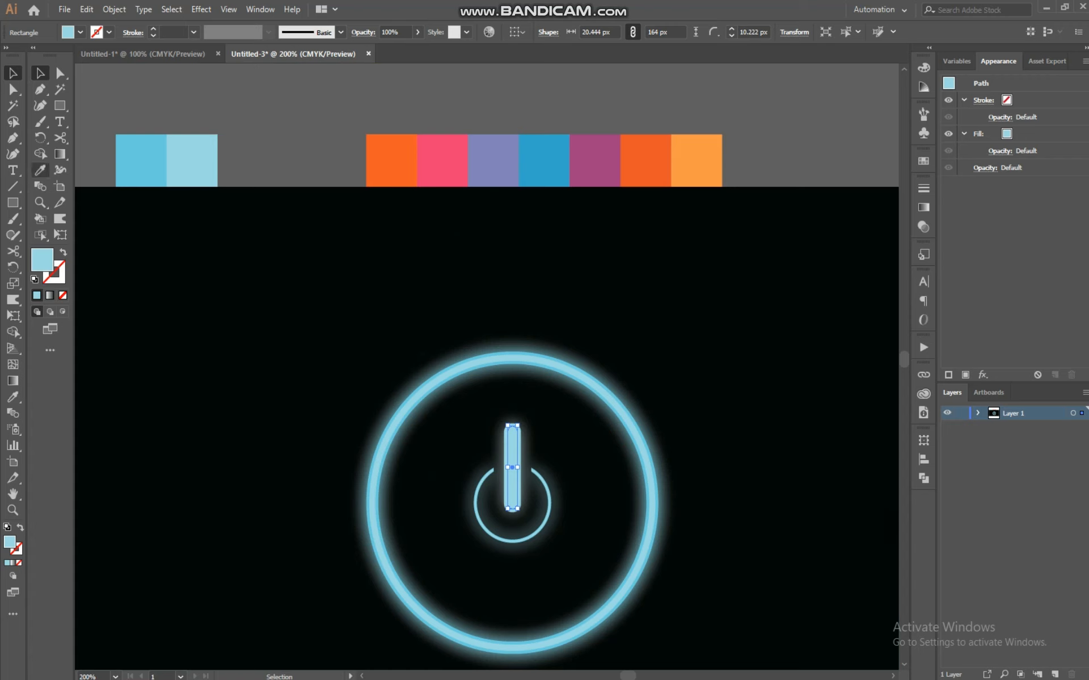
{"action": "left_click", "coordinate": [39, 170]}
{"action": "left_click", "coordinate": [193, 160]}
{"action": "left_click", "coordinate": [41, 71]}
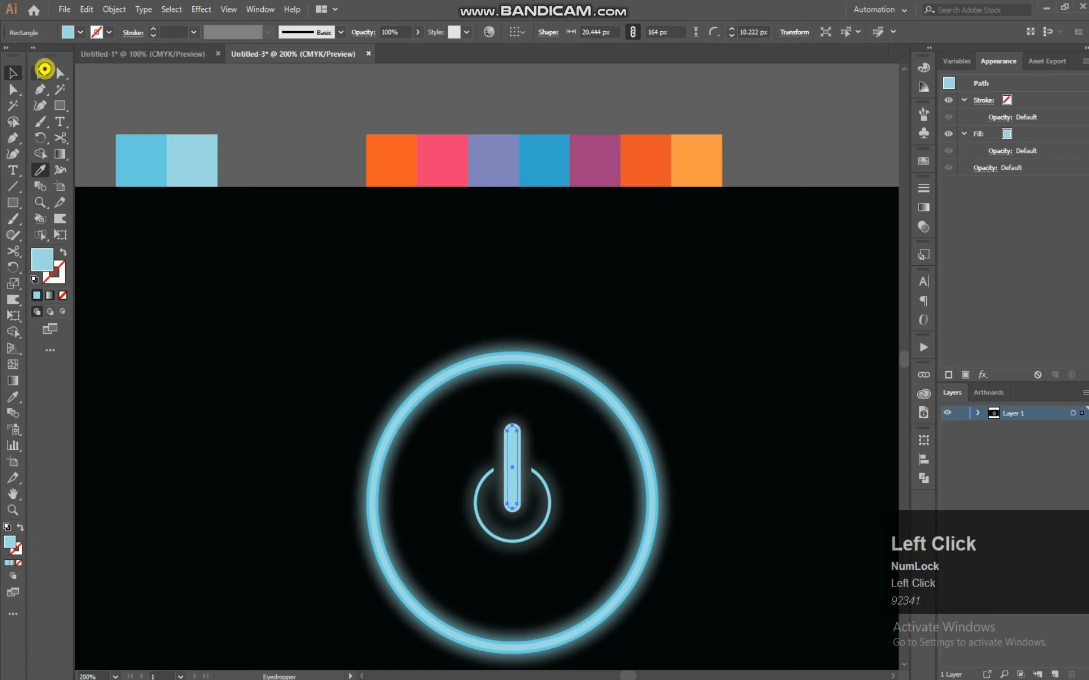
{"action": "left_click", "coordinate": [639, 340]}
{"action": "key", "text": "ctrl"}
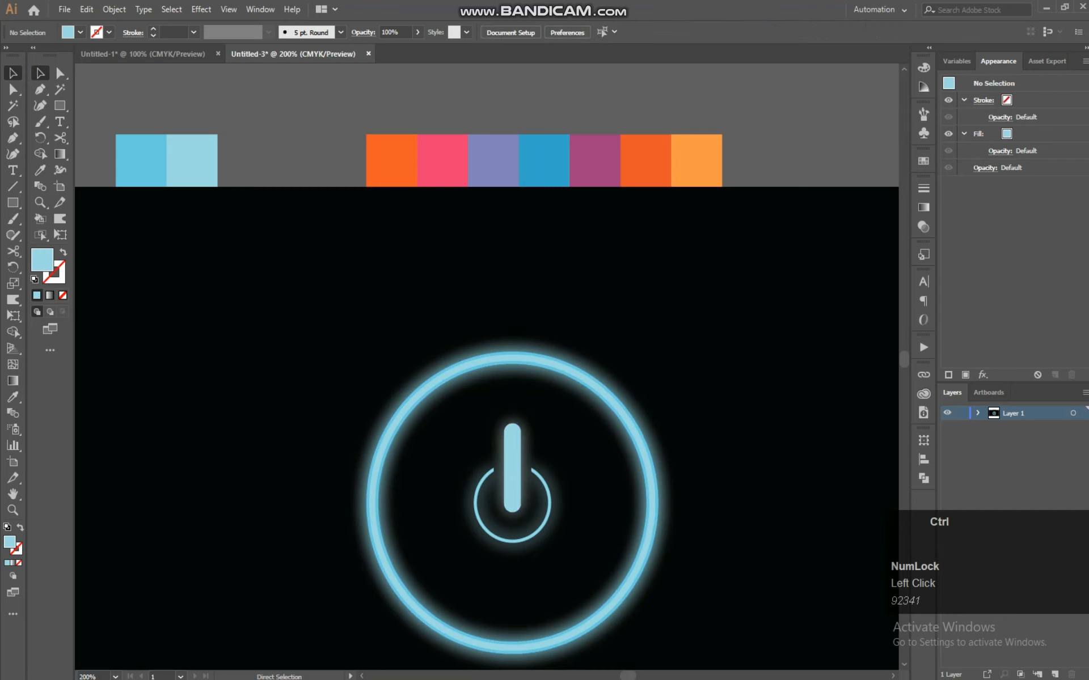
{"action": "key", "text": "ctrl+="}
{"action": "key", "text": "space"}
{"action": "left_click_drag", "start_coordinate": [615, 420], "coordinate": [522, 202]}
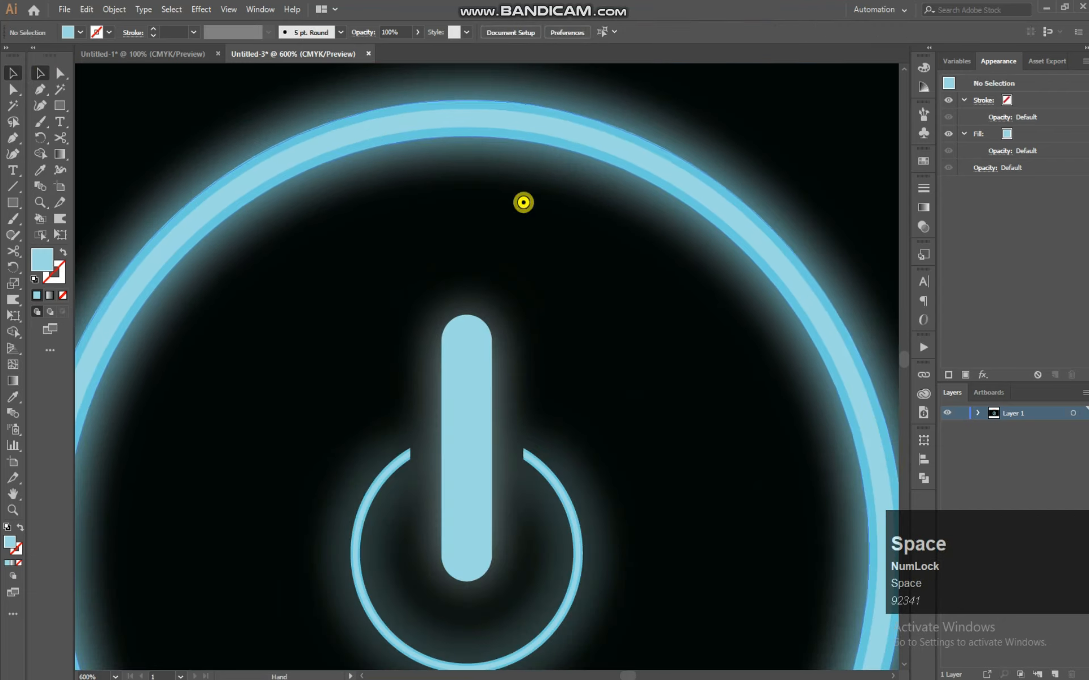
{"action": "left_click", "coordinate": [467, 448]}
{"action": "left_click_drag", "start_coordinate": [467, 448], "coordinate": [532, 448]}
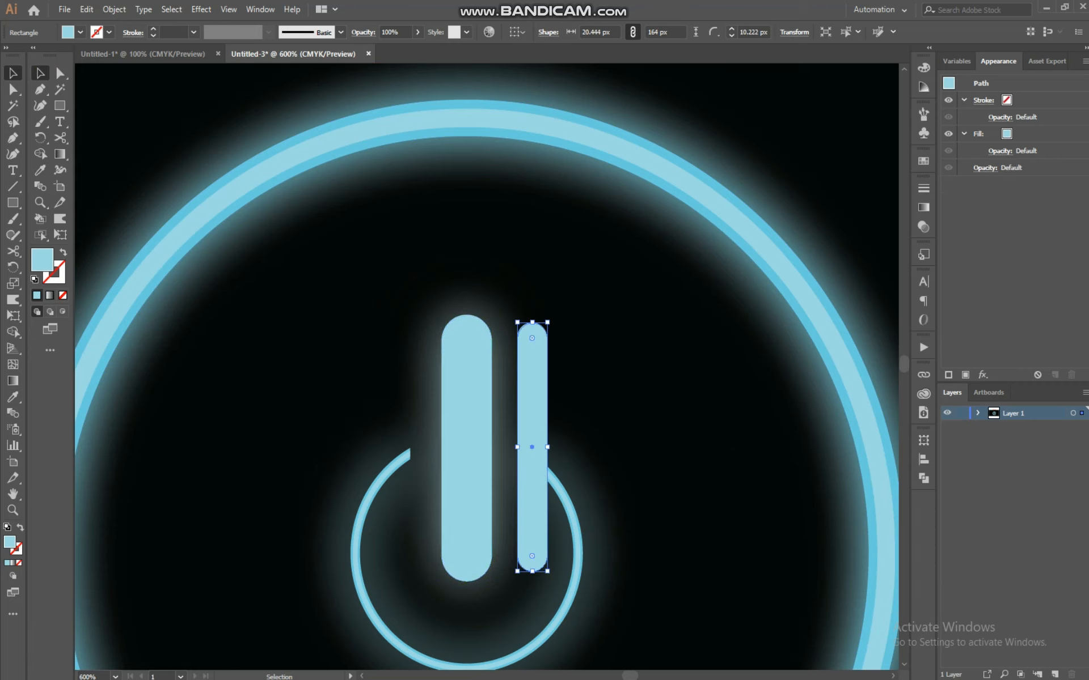
{"action": "key", "text": "ctrl+z"}
Move the solid bar out to the right, beside the blurred bar
{"action": "left_click", "coordinate": [489, 413], "text": "shift"}
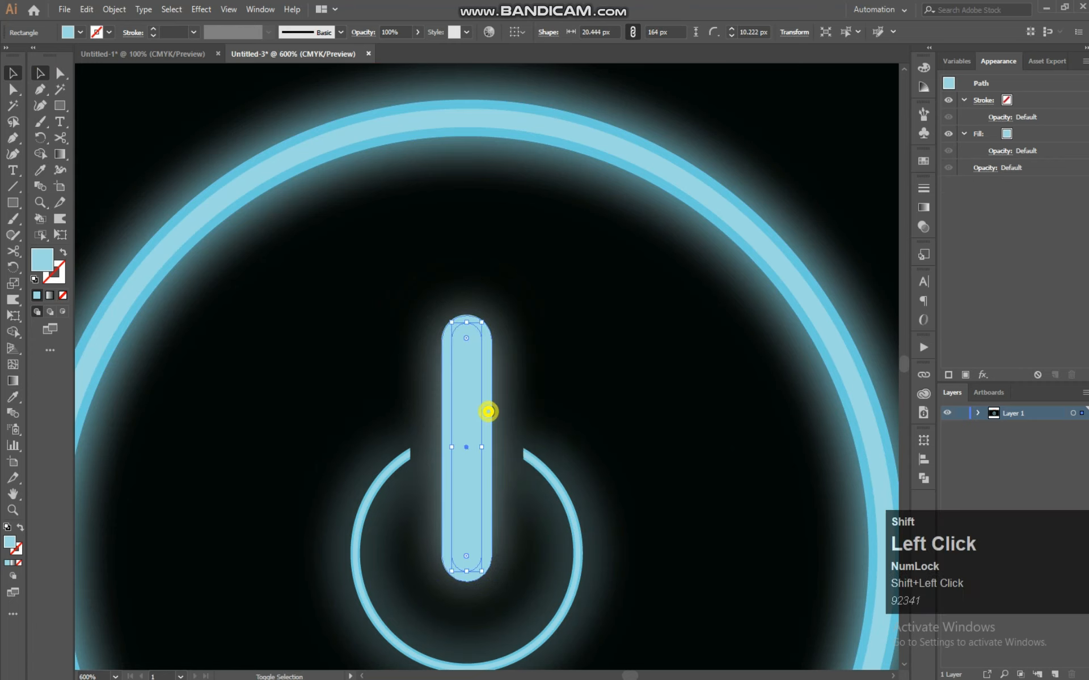
{"action": "left_click_drag", "start_coordinate": [488, 413], "coordinate": [641, 407]}
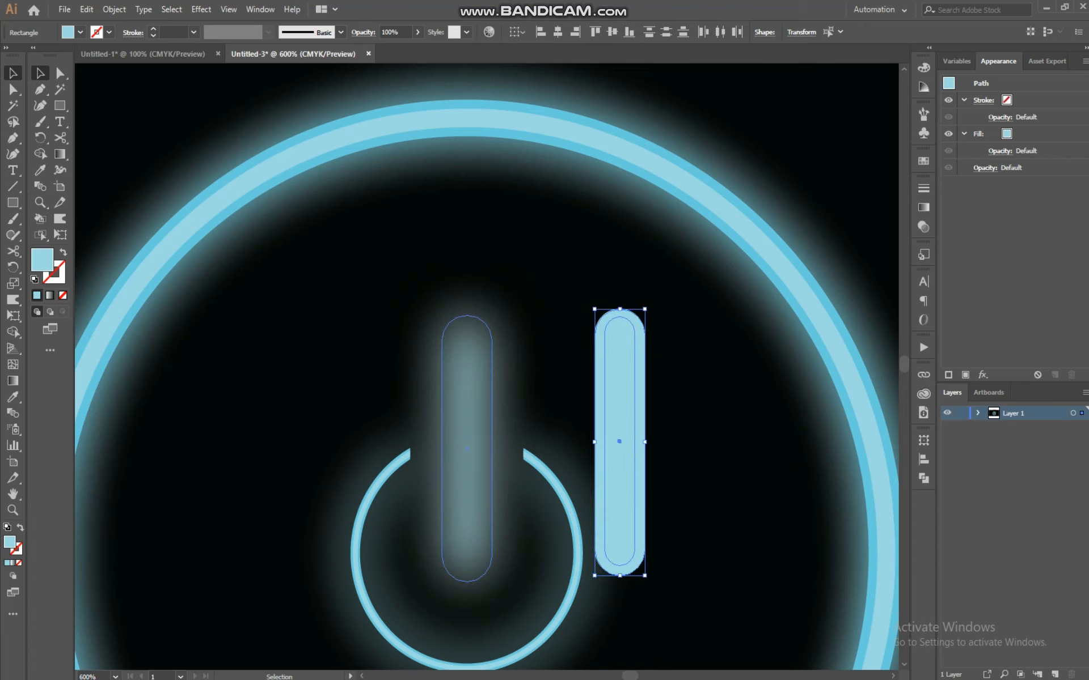
{"action": "left_click", "coordinate": [467, 448]}
{"action": "left_click_drag", "start_coordinate": [467, 448], "coordinate": [357, 574]}
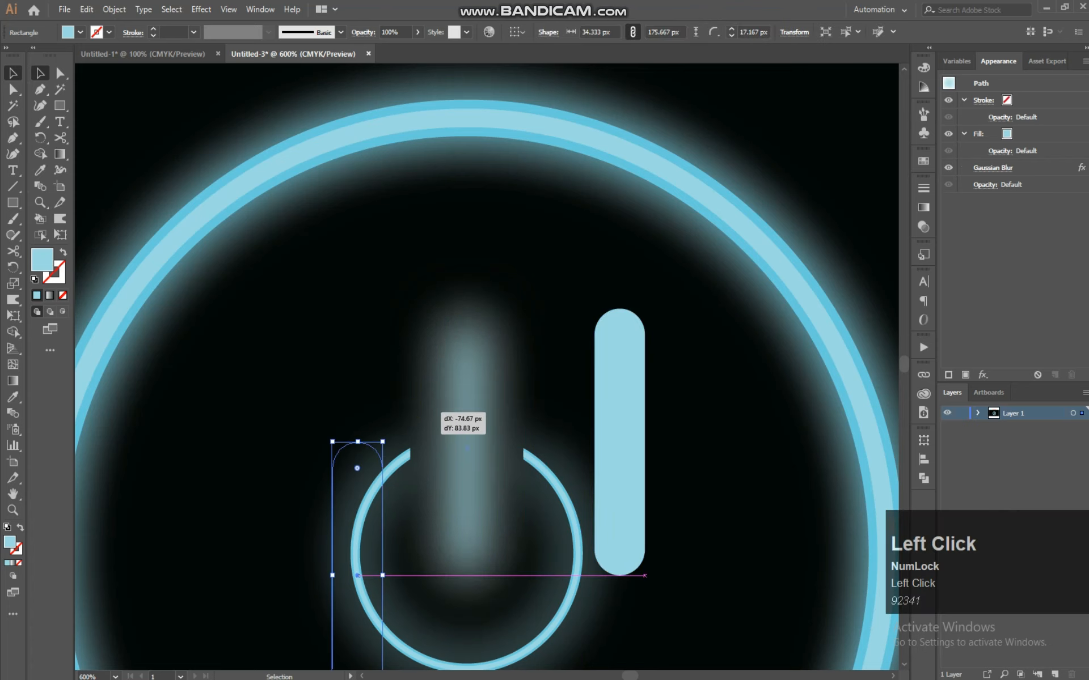
{"action": "key", "text": "ctrl+z"}
Paste a copy in front and nudge the solid bar slightly left
{"action": "key", "text": "ctrl"}
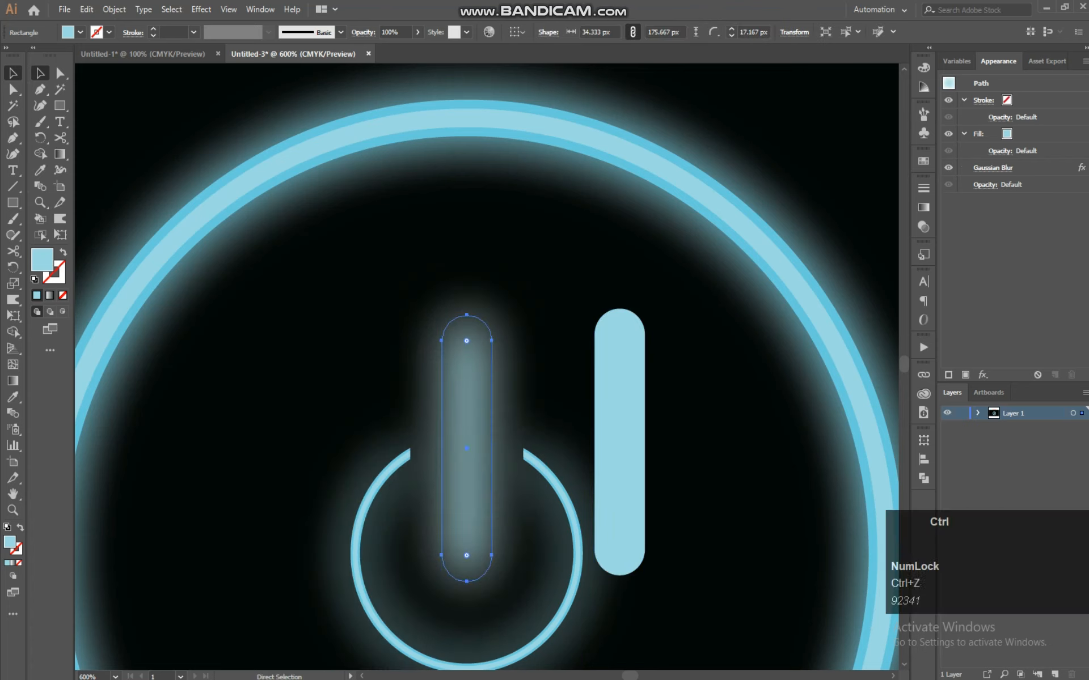
{"action": "key", "text": "ctrl+f"}
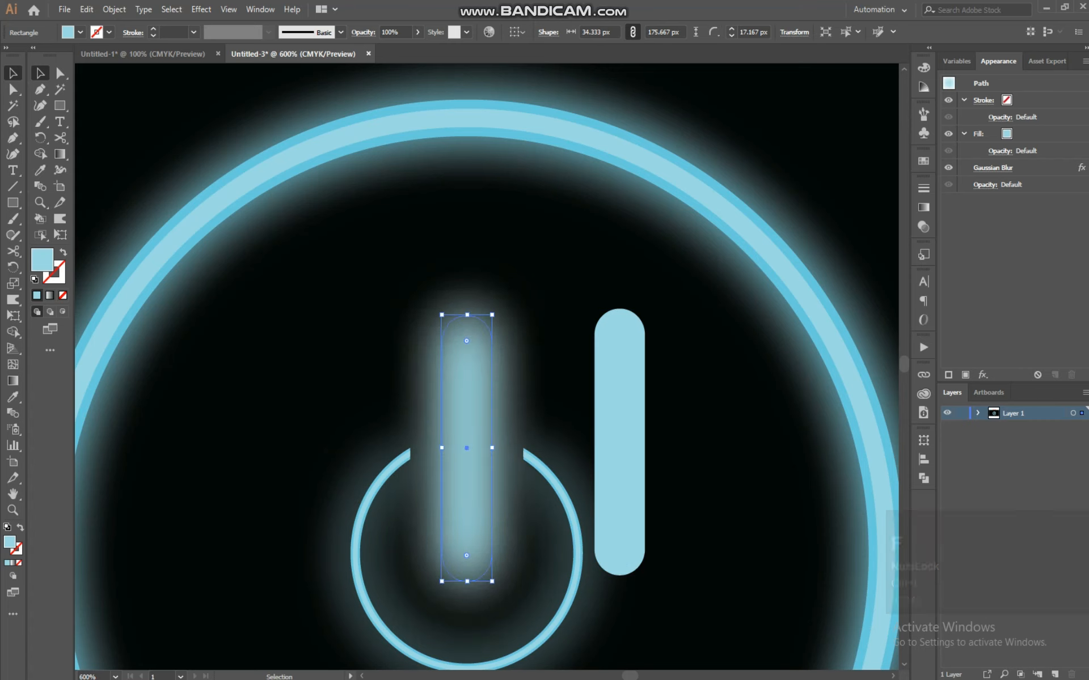
{"action": "left_click", "coordinate": [619, 442]}
{"action": "mouse_move", "coordinate": [619, 442]}
{"action": "left_mouse_down"}
{"action": "mouse_move", "coordinate": [477, 441]}
{"action": "mouse_move", "coordinate": [598, 441]}
{"action": "left_mouse_up"}
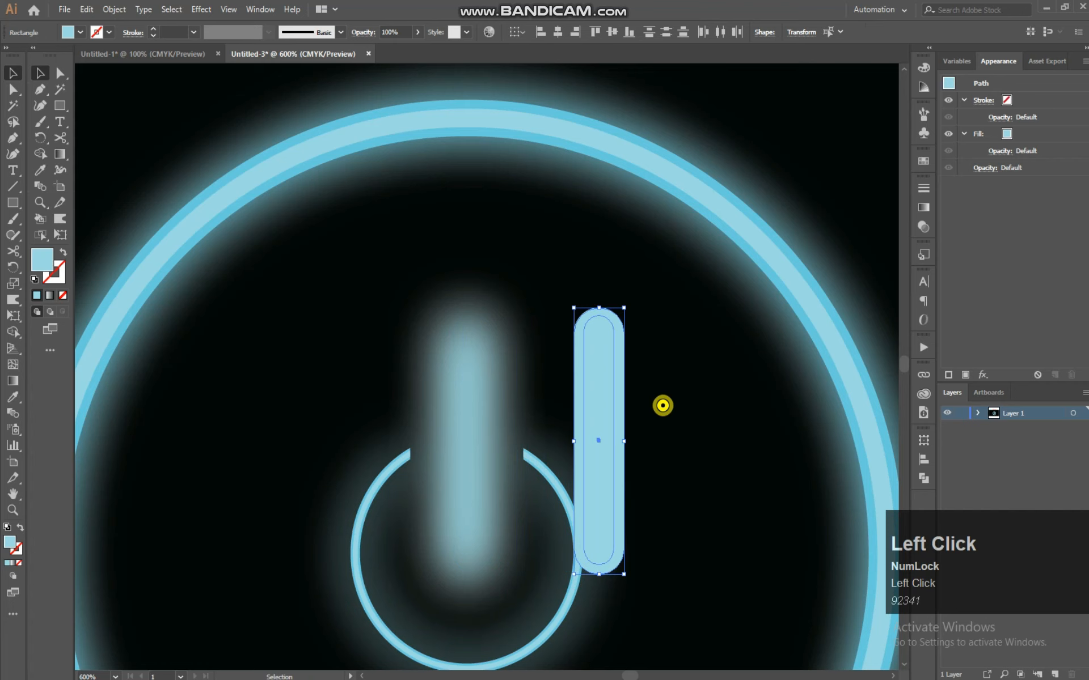
{"action": "left_click", "coordinate": [662, 406]}
Pull the thin inner bar out of the wide bar and place it just to its right
{"action": "left_click", "coordinate": [607, 418]}
{"action": "right_click", "coordinate": [610, 419]}
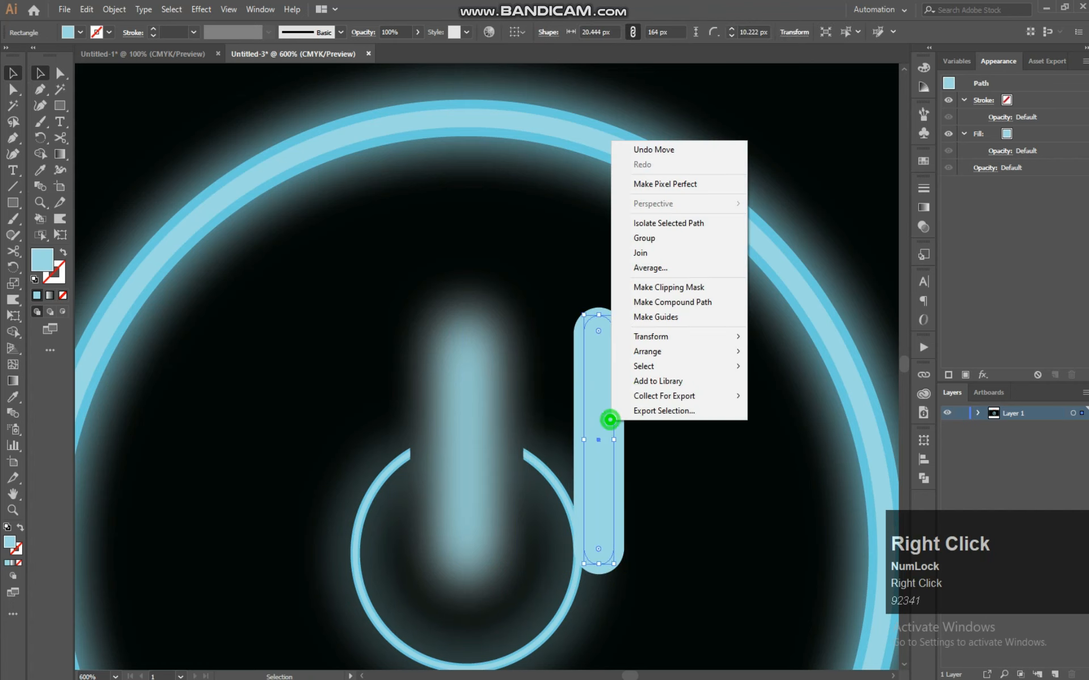
{"action": "mouse_move", "coordinate": [651, 336]}
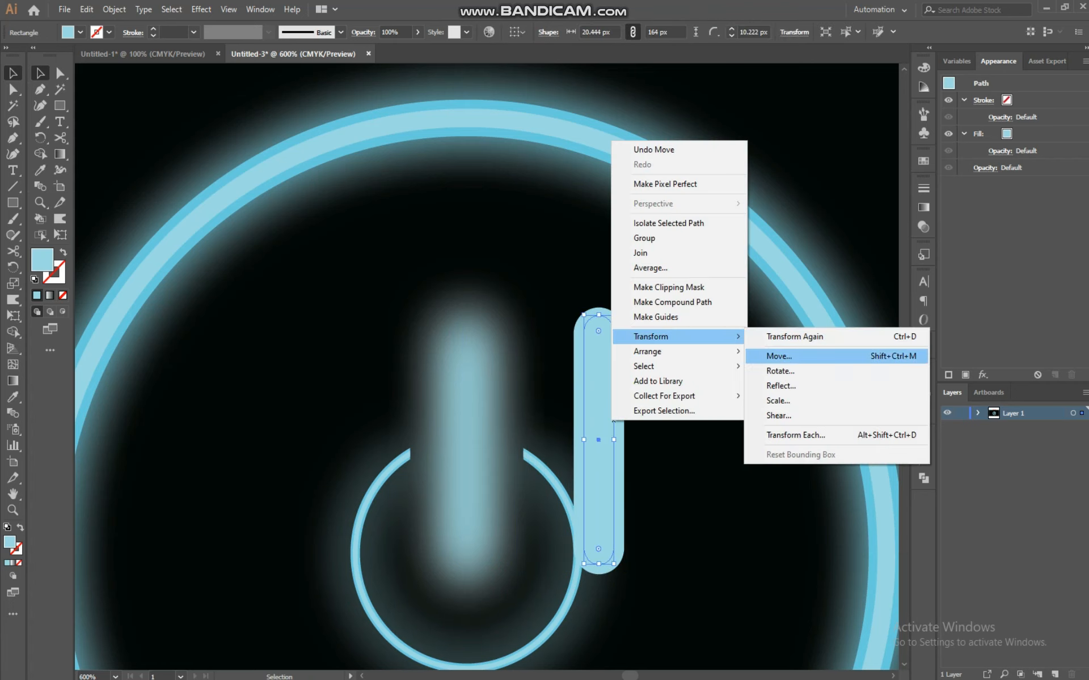
{"action": "left_click", "coordinate": [793, 351]}
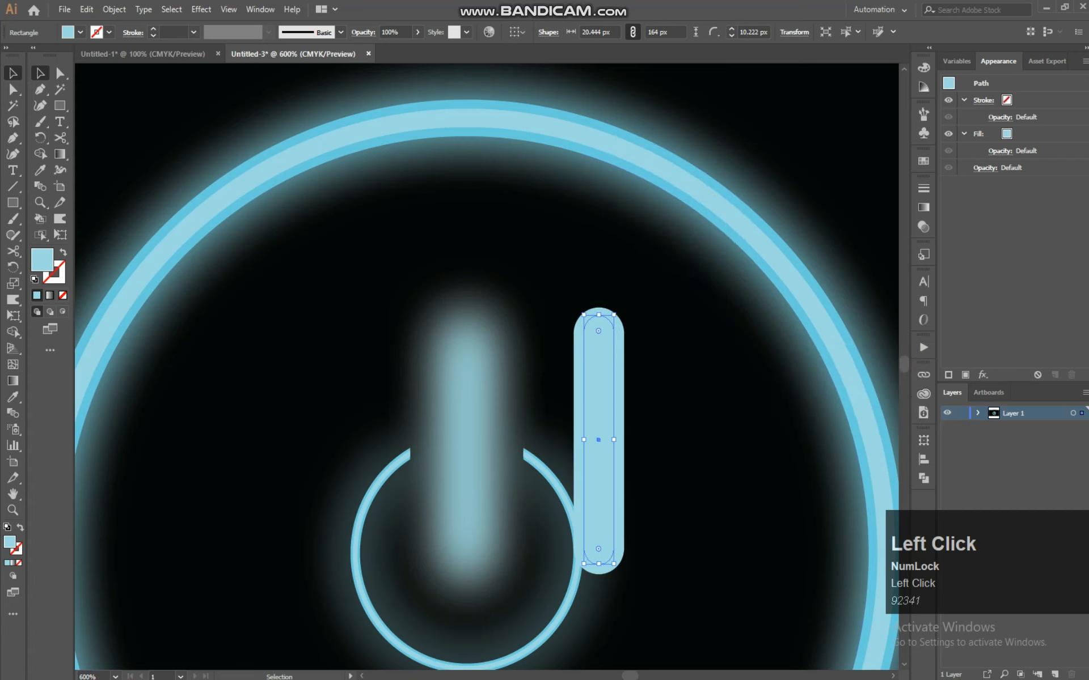
{"action": "left_click_drag", "start_coordinate": [598, 439], "coordinate": [660, 439]}
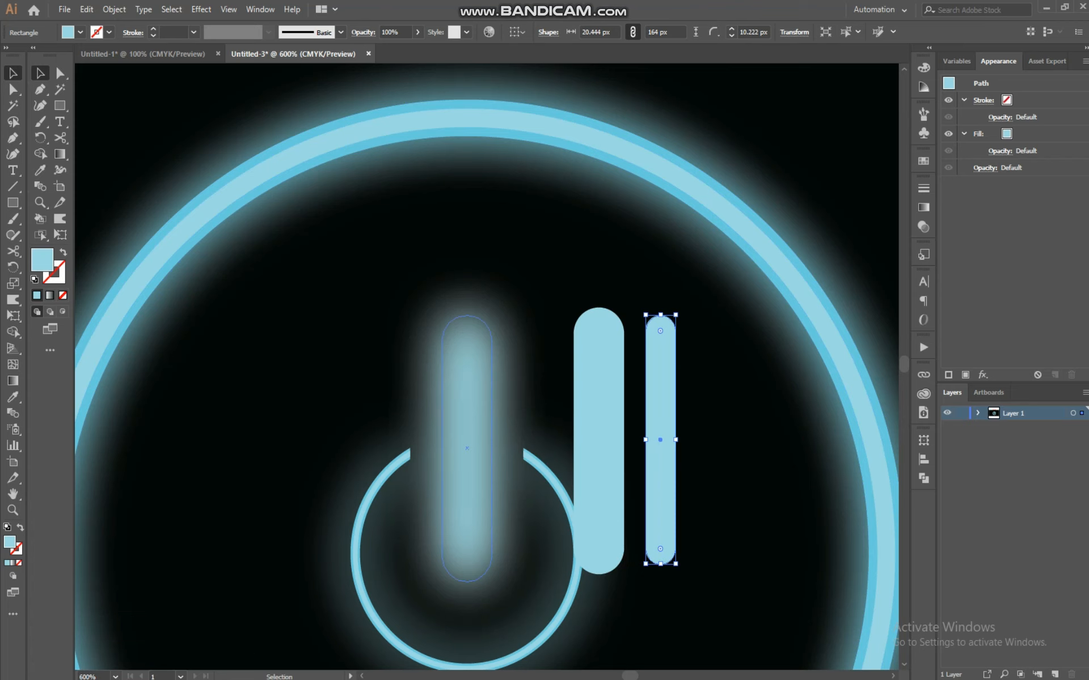
Apply the darker blue swatch colour to the wide solid bar with the Eyedropper
{"action": "left_click", "coordinate": [583, 365]}
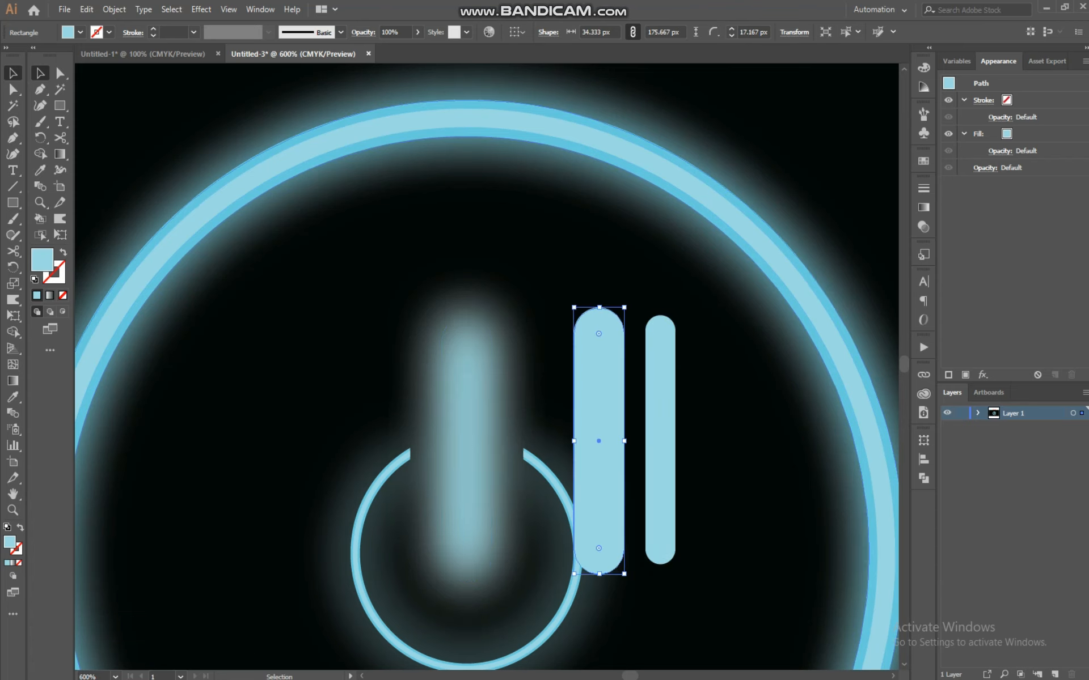
{"action": "left_click", "coordinate": [40, 170]}
{"action": "left_click_drag", "start_coordinate": [263, 176], "coordinate": [528, 521]}
{"action": "key", "text": "ctrl+minus"}
{"action": "key", "text": "ctrl+minus"}
{"action": "key", "text": "ctrl+minus"}
{"action": "left_click", "coordinate": [210, 168]}
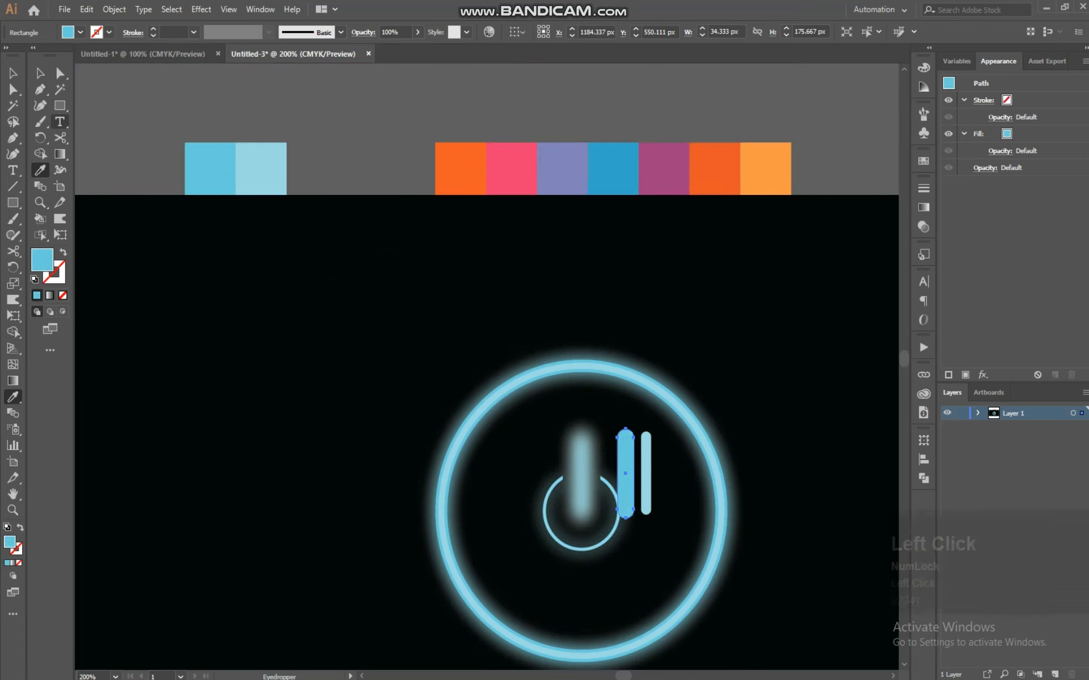
Move the darker blue wide bar back onto the blurred bar of the power symbol
{"action": "left_click", "coordinate": [39, 72]}
{"action": "left_click_drag", "start_coordinate": [530, 334], "coordinate": [408, 239]}
{"action": "key", "text": "ctrl+equal"}
{"action": "key", "text": "ctrl+equal"}
{"action": "key", "text": "ctrl+equal"}
{"action": "key", "text": "ctrl+equal"}
{"action": "left_click_drag", "start_coordinate": [660, 273], "coordinate": [417, 269]}
Position the thin pale bar centred inside the wide bar over the blurred bar
{"action": "left_click_drag", "start_coordinate": [448, 309], "coordinate": [416, 336]}
{"action": "left_click", "coordinate": [445, 295], "text": "shift"}
{"action": "left_click_drag", "start_coordinate": [414, 338], "coordinate": [414, 352]}
{"action": "left_click", "coordinate": [590, 283]}
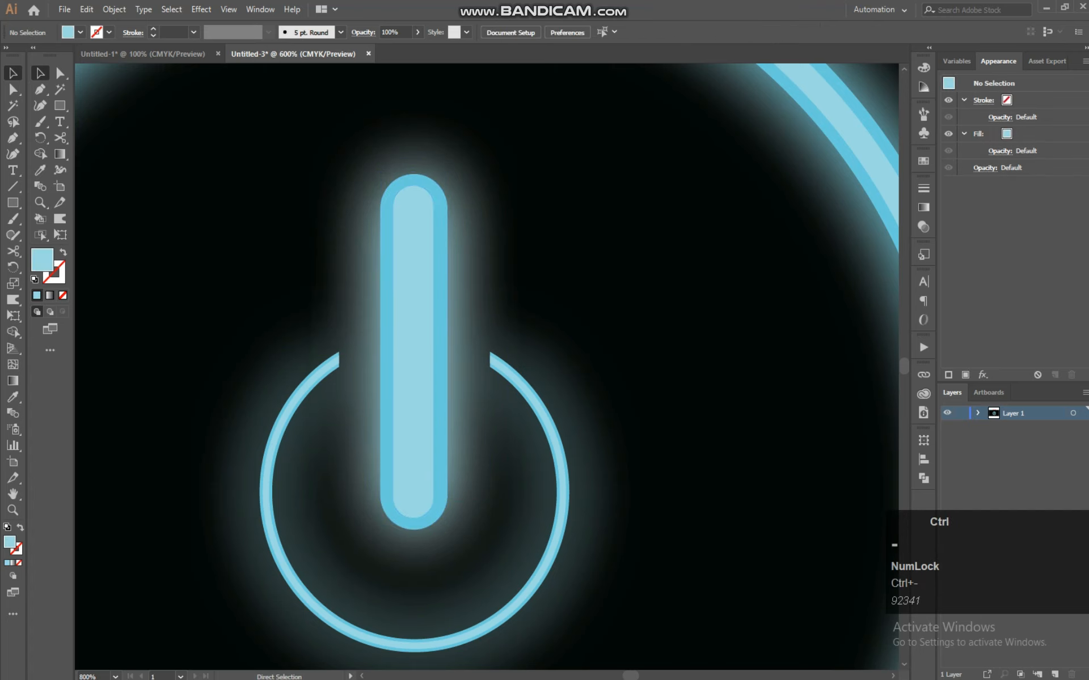
Draw a circle about 692 px in diameter with the Ellipse tool in the middle of the artboard
{"action": "key", "text": "ctrl+0"}
{"action": "left_click", "coordinate": [60, 105]}
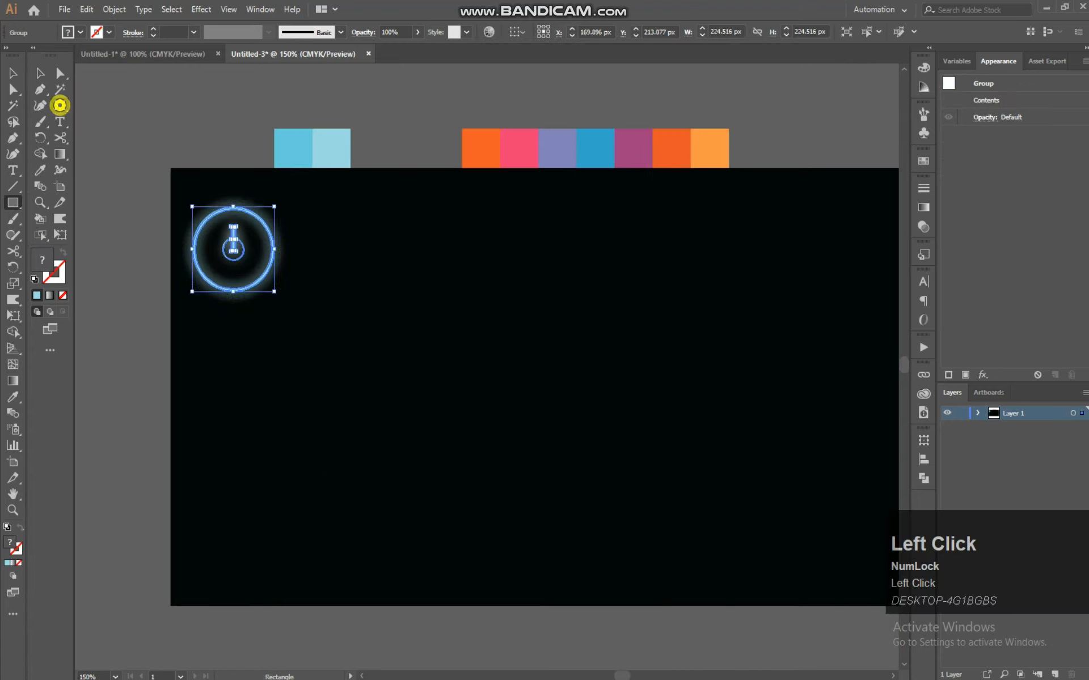
{"action": "right_click", "coordinate": [60, 105]}
{"action": "left_click", "coordinate": [102, 122]}
{"action": "left_click_drag", "start_coordinate": [469, 283], "coordinate": [722, 546]}
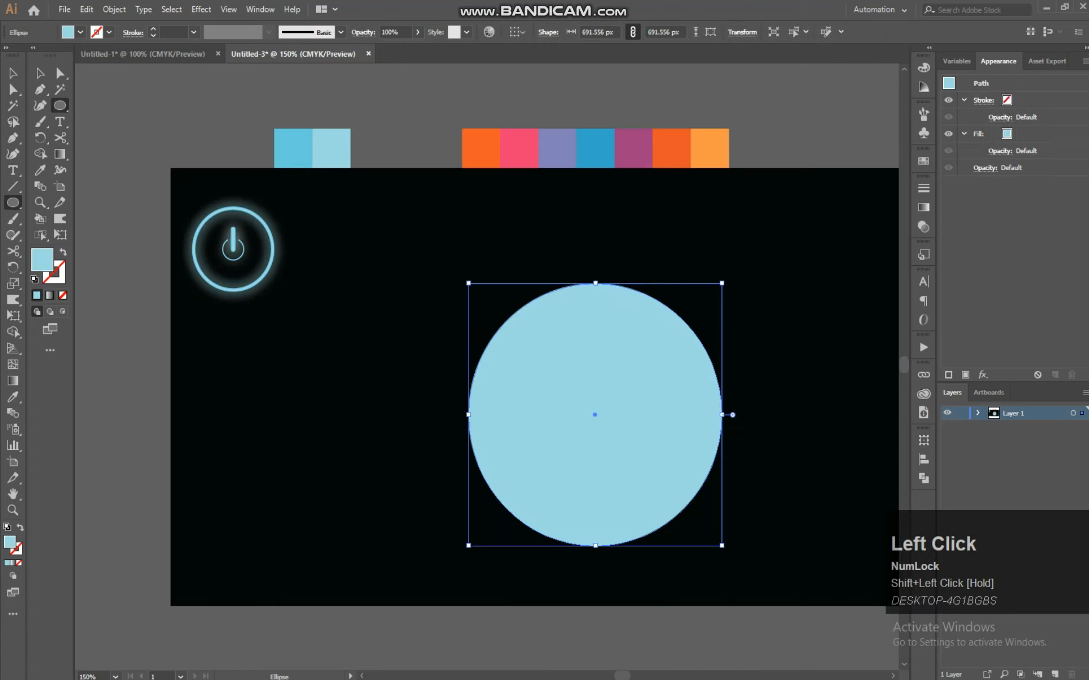
Copy the circle and scale a pasted copy concentrically down to about 471 px
{"action": "left_click", "coordinate": [58, 71]}
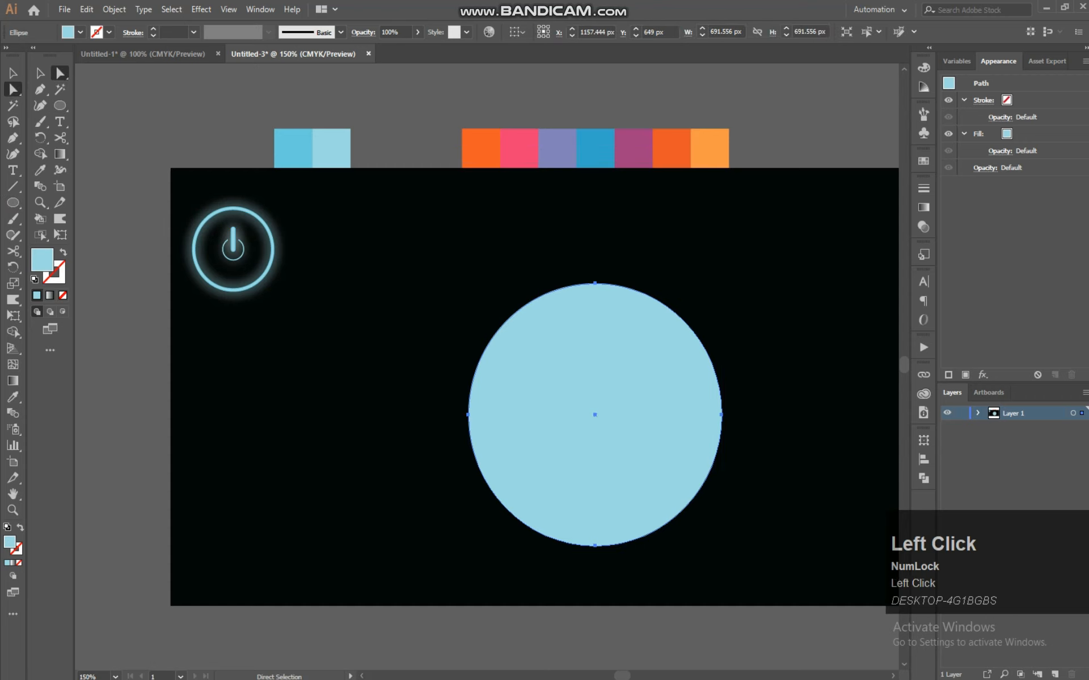
{"action": "left_click", "coordinate": [40, 73]}
{"action": "left_click_drag", "start_coordinate": [595, 283], "coordinate": [539, 252]}
{"action": "key", "text": "space"}
{"action": "left_click_drag", "start_coordinate": [579, 345], "coordinate": [535, 335]}
{"action": "left_click_drag", "start_coordinate": [557, 377], "coordinate": [564, 376]}
{"action": "key", "text": "ctrl+c"}
{"action": "left_click_drag", "start_coordinate": [628, 504], "coordinate": [587, 464]}
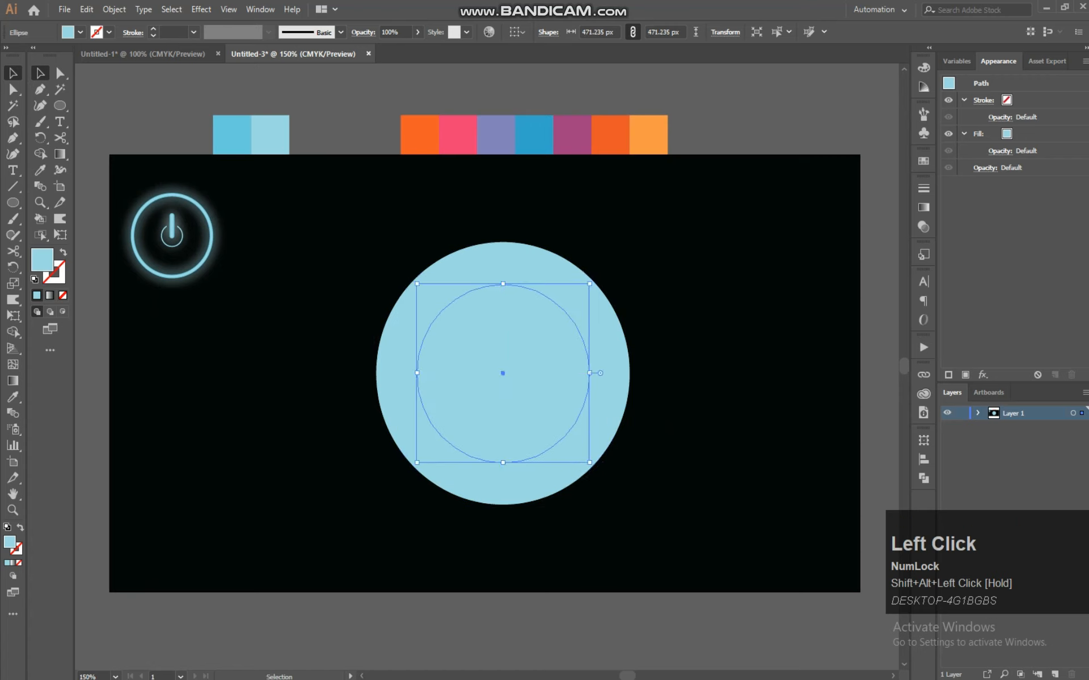
{"action": "left_click_drag", "start_coordinate": [431, 463], "coordinate": [431, 463]}
Subtract the inner circle from the outer one with the Shape Builder to form a ring
{"action": "left_click", "coordinate": [40, 154]}
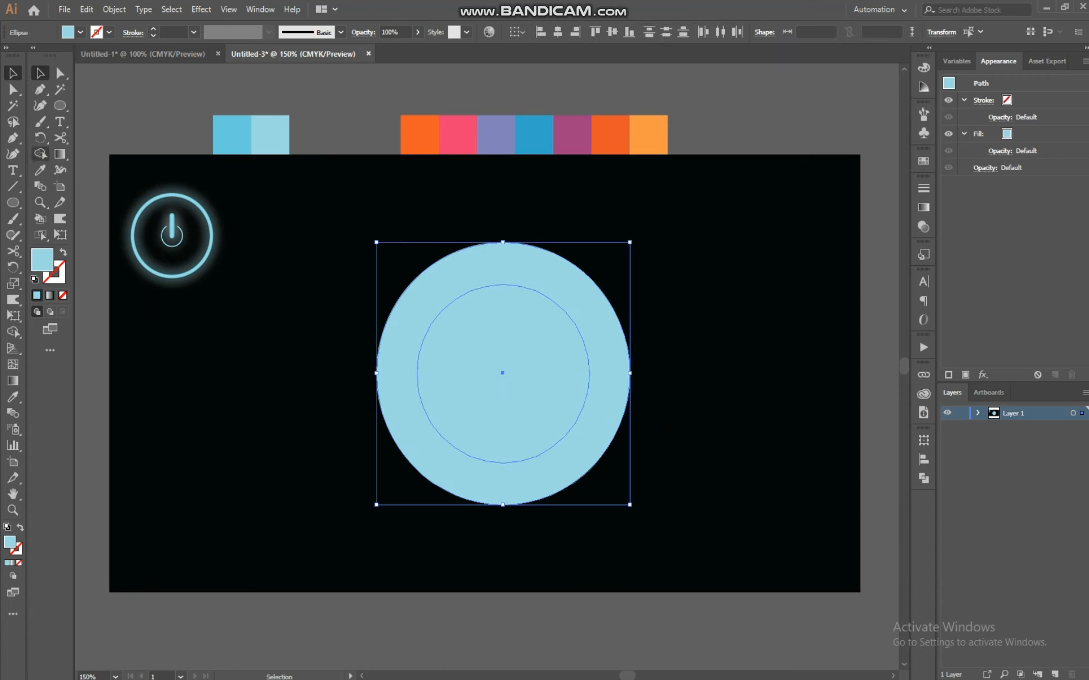
{"action": "key", "text": "alt"}
{"action": "left_click_drag", "start_coordinate": [497, 327], "coordinate": [498, 420]}
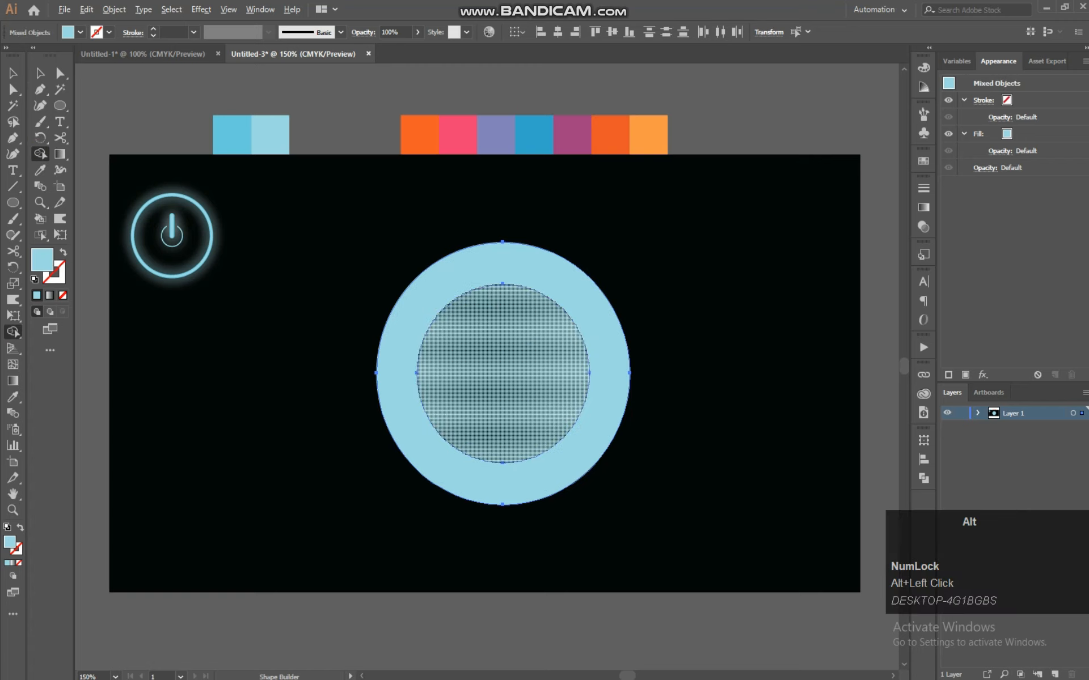
{"action": "left_click_drag", "start_coordinate": [508, 410], "coordinate": [508, 410]}
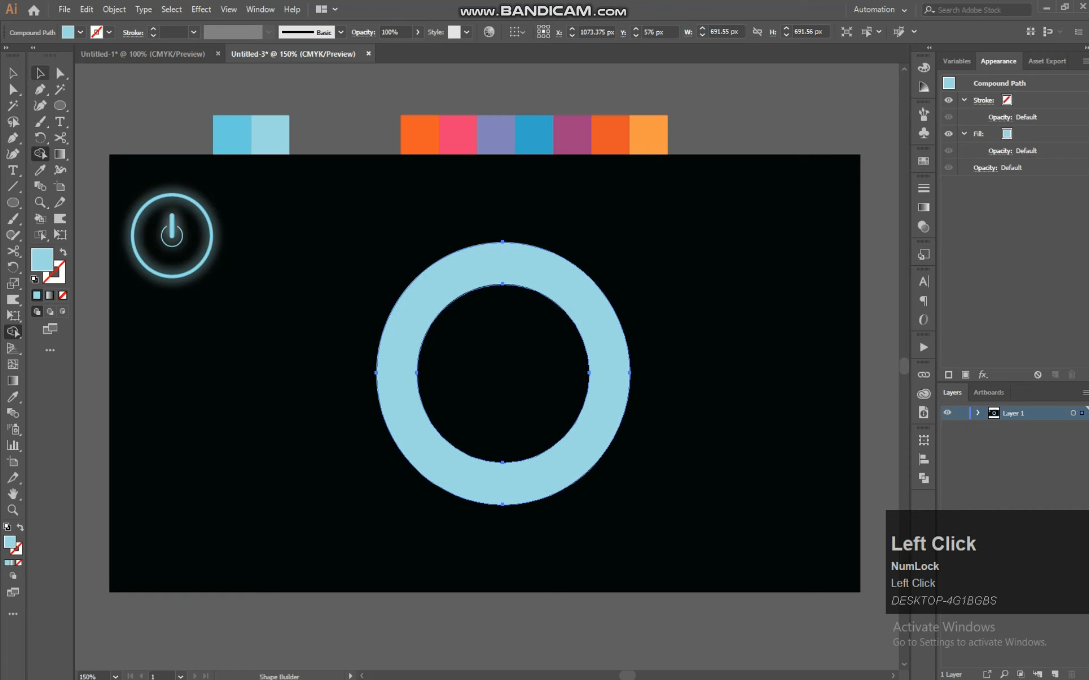
{"action": "left_click", "coordinate": [12, 73]}
{"action": "left_click_drag", "start_coordinate": [688, 205], "coordinate": [419, 424]}
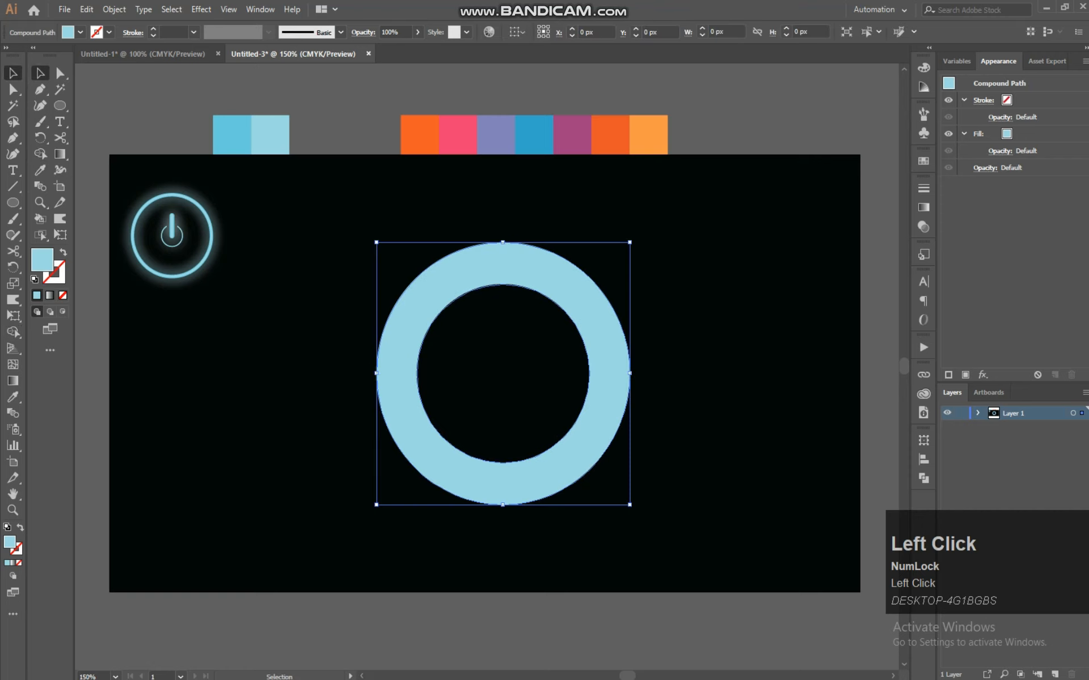
{"action": "left_click", "coordinate": [688, 205]}
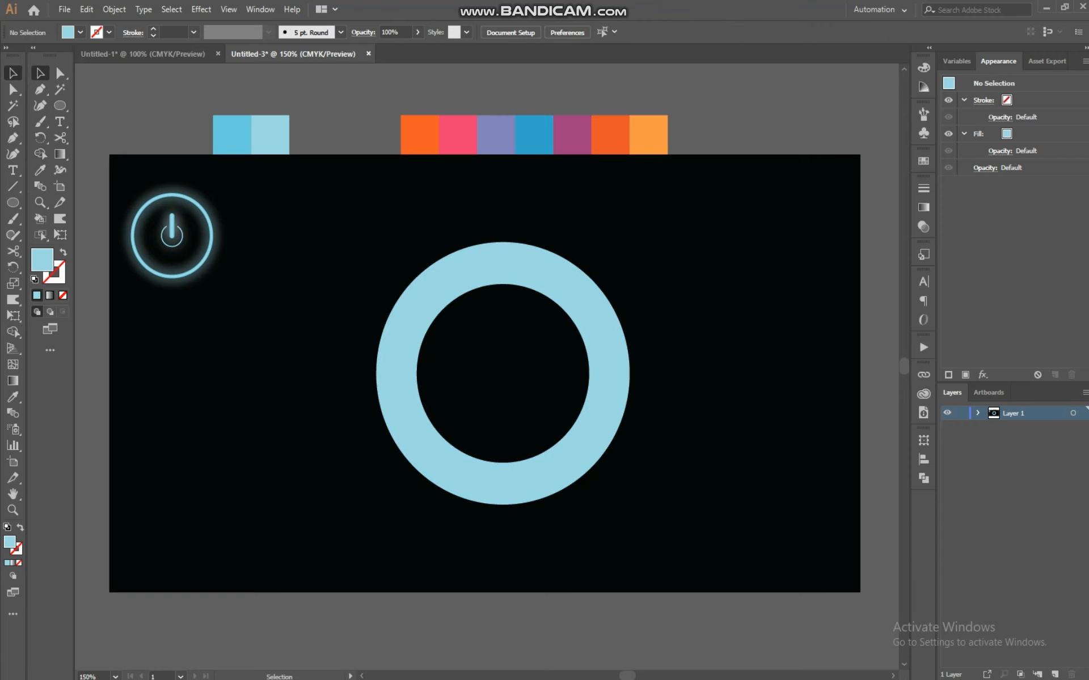
Open the Gradient panel and apply a linear gradient fill to the ring
{"action": "key", "text": "space"}
{"action": "left_click_drag", "start_coordinate": [688, 204], "coordinate": [654, 202]}
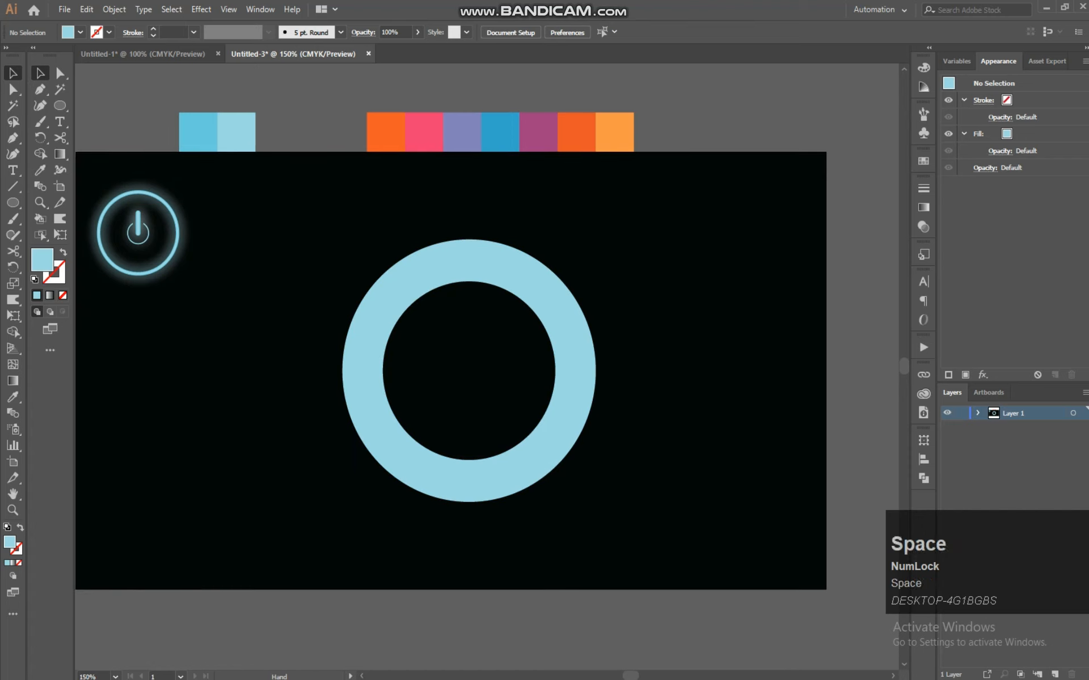
{"action": "left_click", "coordinate": [923, 207]}
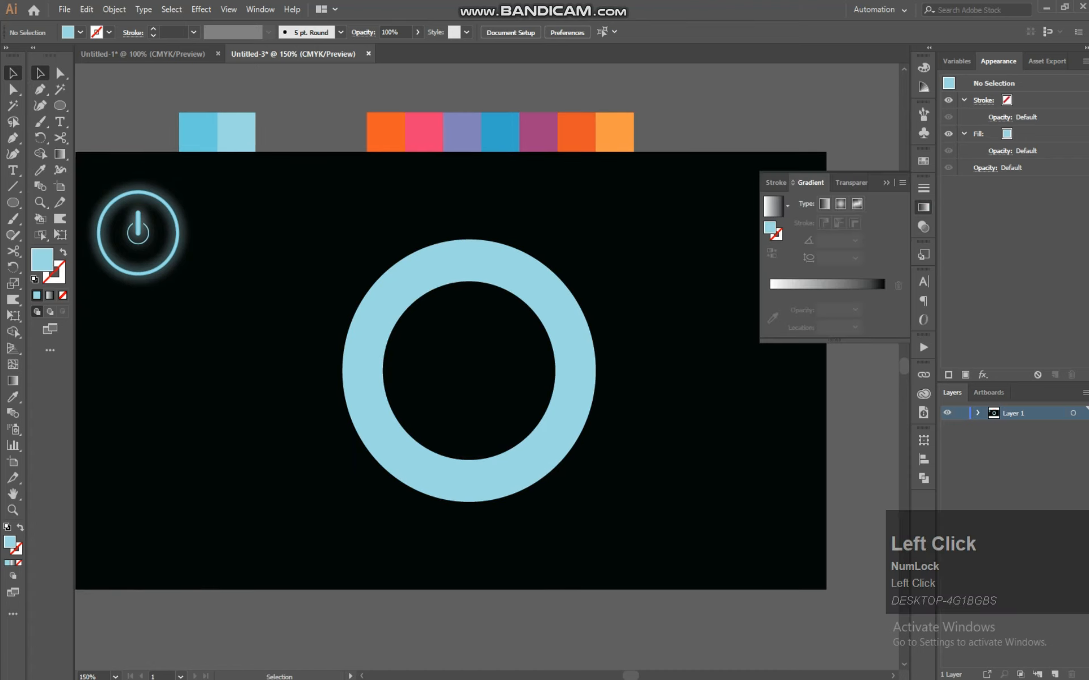
{"action": "left_click", "coordinate": [50, 295]}
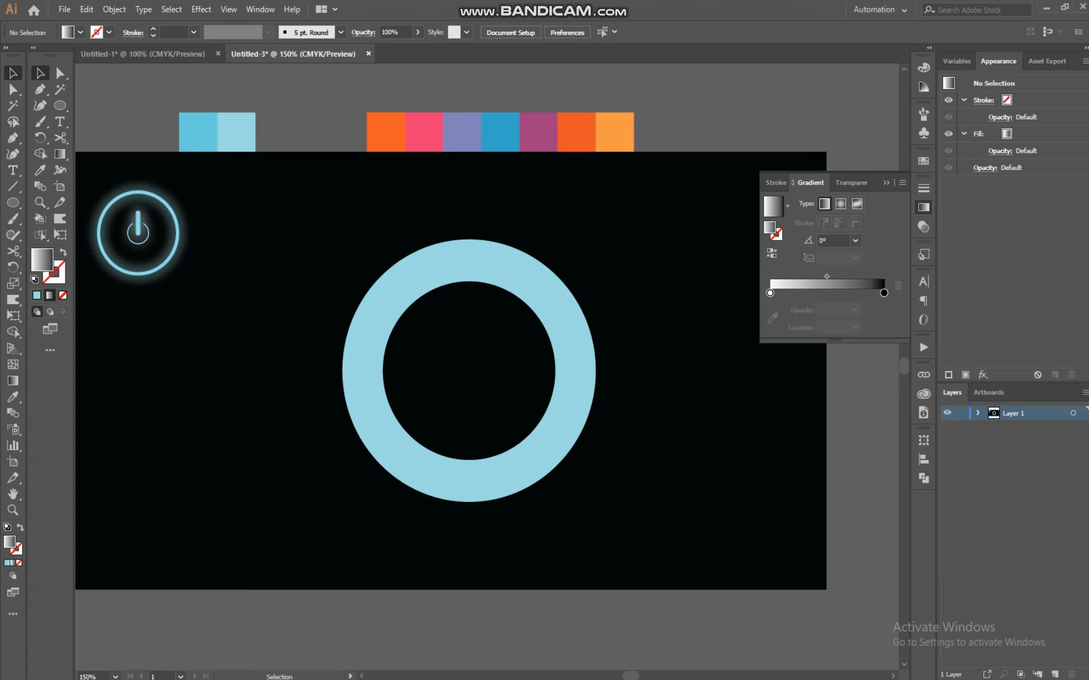
{"action": "left_click", "coordinate": [378, 317]}
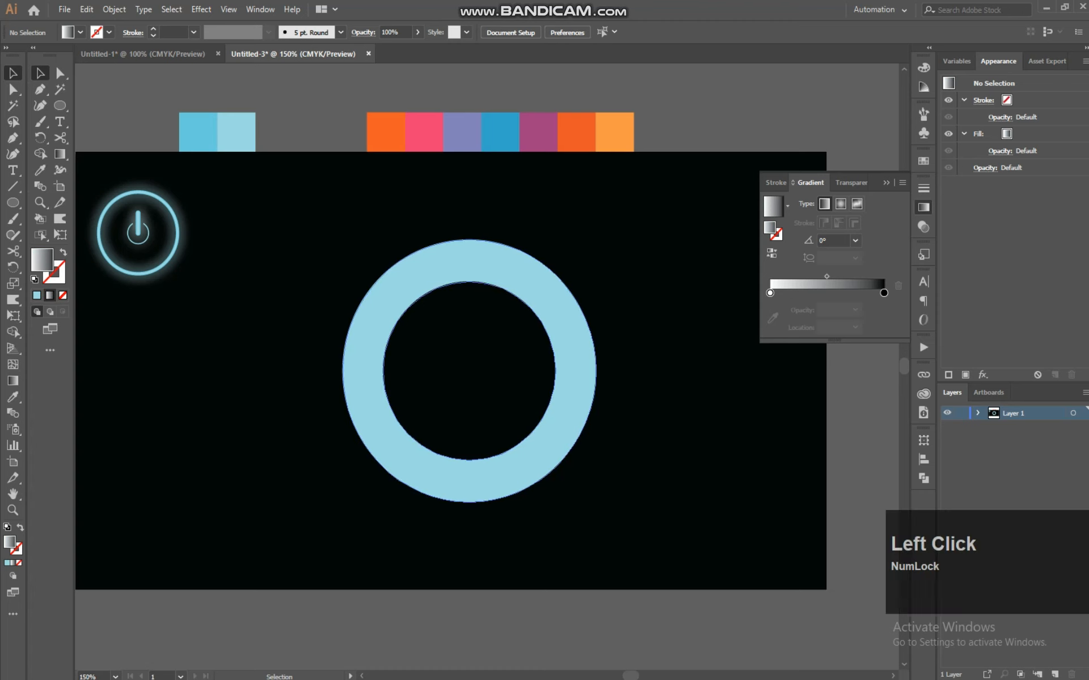
{"action": "left_click", "coordinate": [877, 282]}
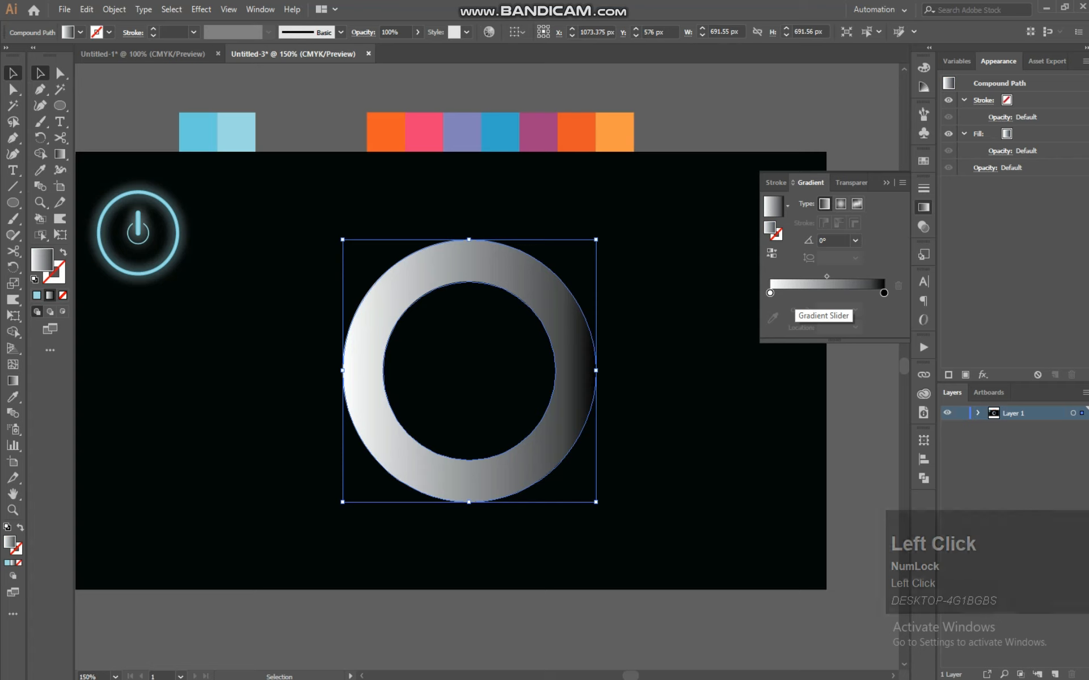
Set the first gradient stops to orange and pink from the palette swatches, adding a stop further along
{"action": "left_click", "coordinate": [793, 288]}
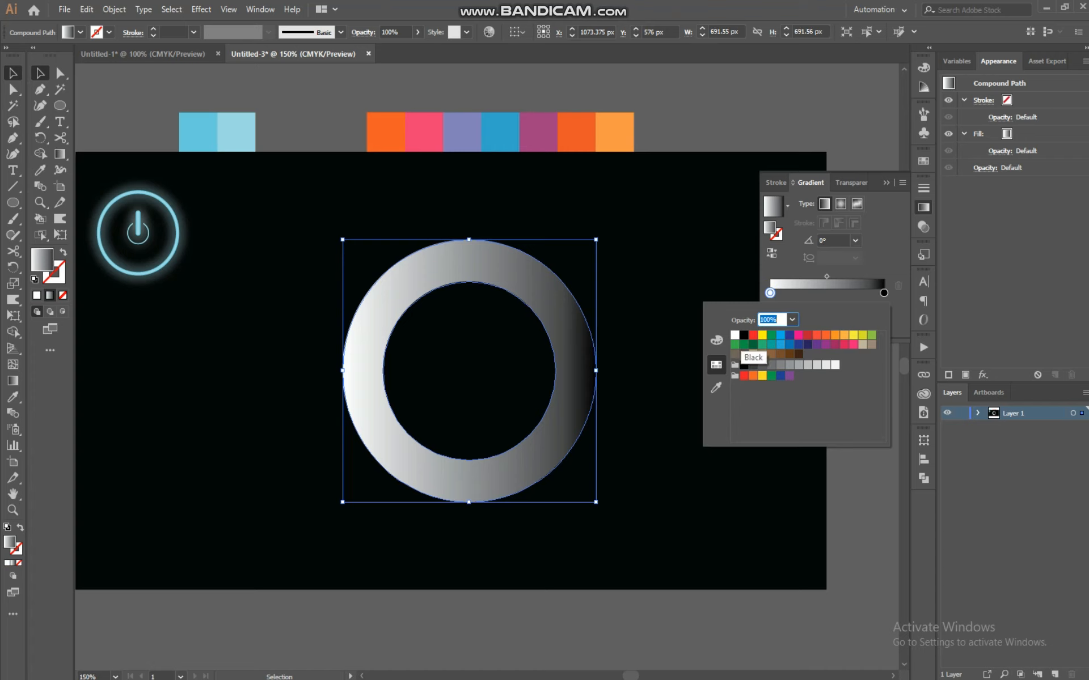
{"action": "left_click", "coordinate": [716, 386]}
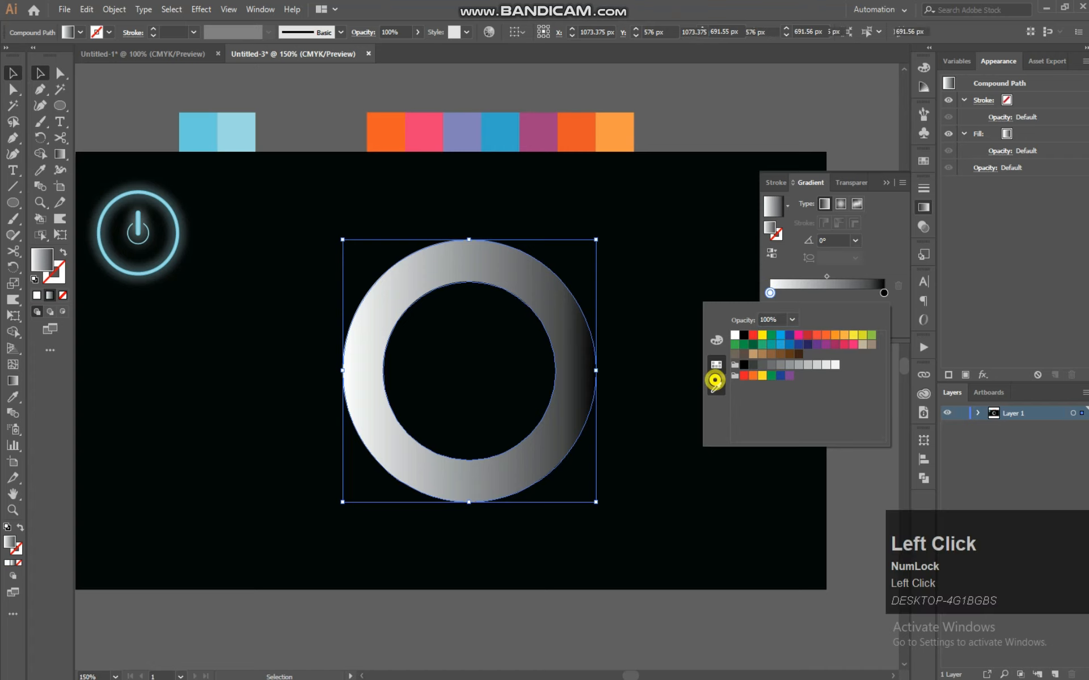
{"action": "left_click", "coordinate": [384, 133]}
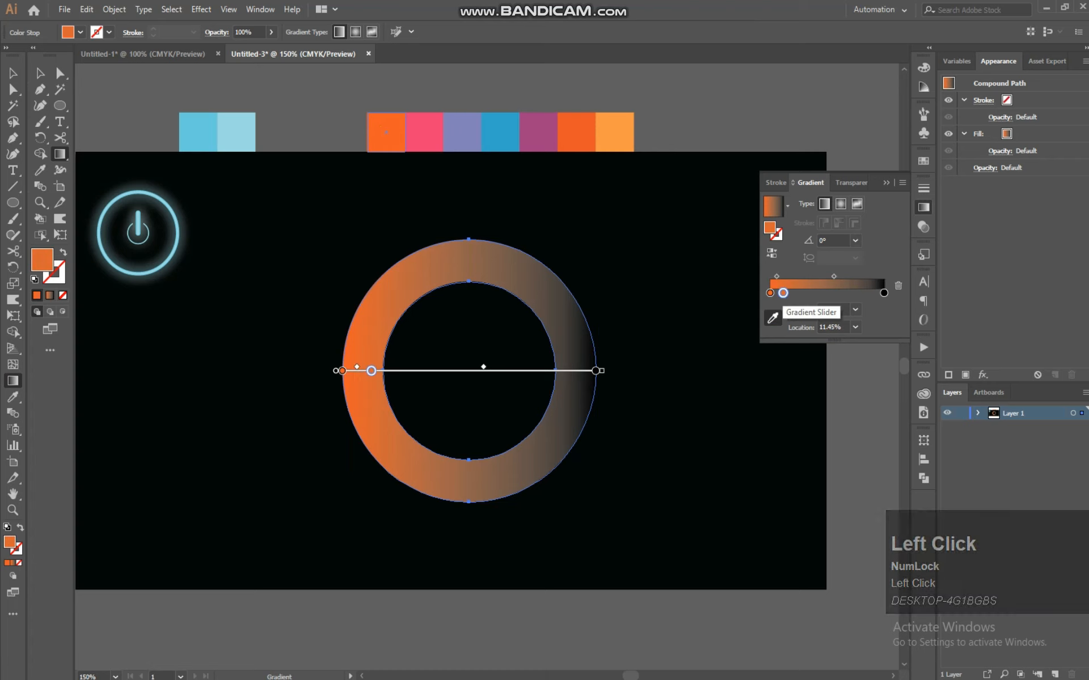
{"action": "double_click", "coordinate": [782, 293]}
{"action": "left_click", "coordinate": [715, 387]}
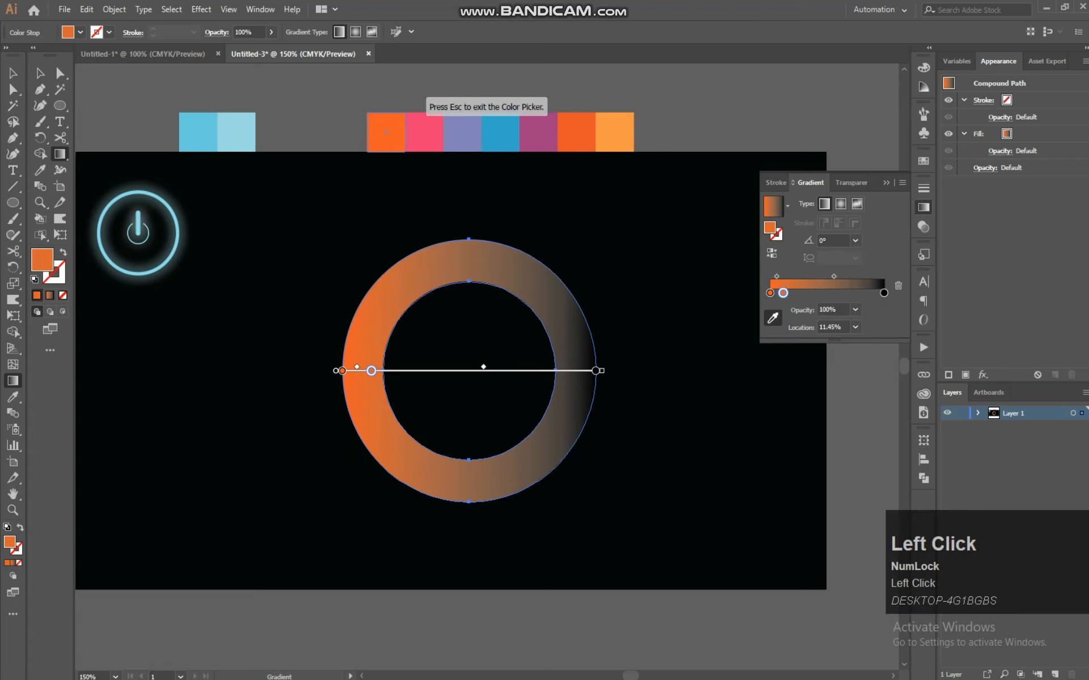
{"action": "left_click", "coordinate": [432, 135]}
{"action": "left_click_drag", "start_coordinate": [782, 293], "coordinate": [802, 293]}
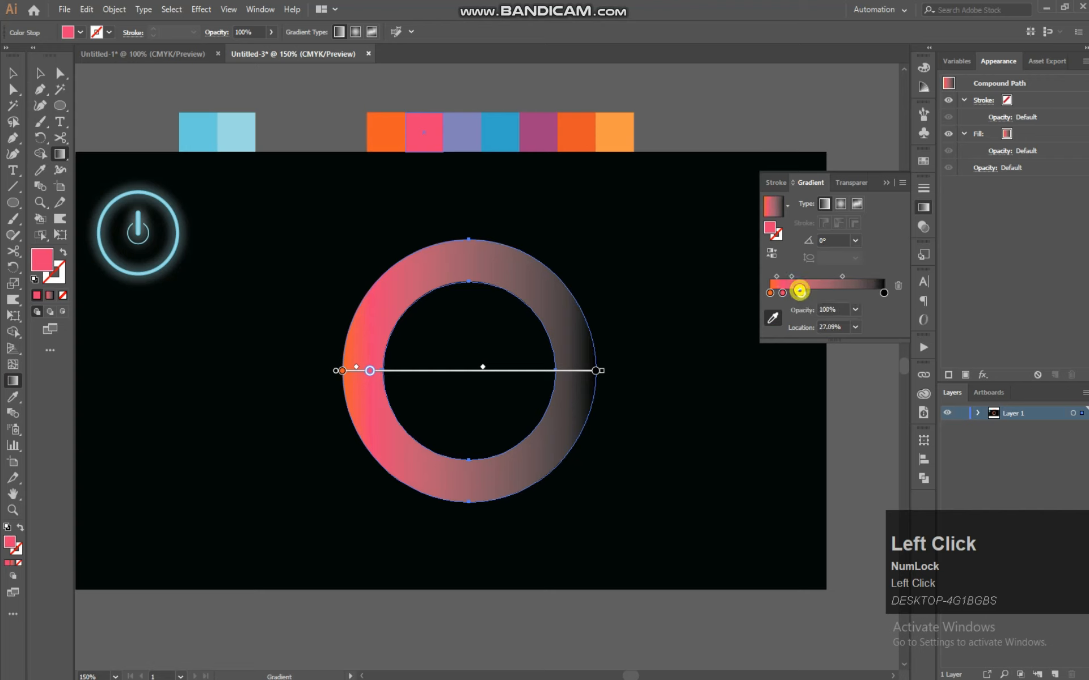
Colour the next gradient stops lavender and blue from the swatches, adding further stops along the slider
{"action": "double_click", "coordinate": [802, 292]}
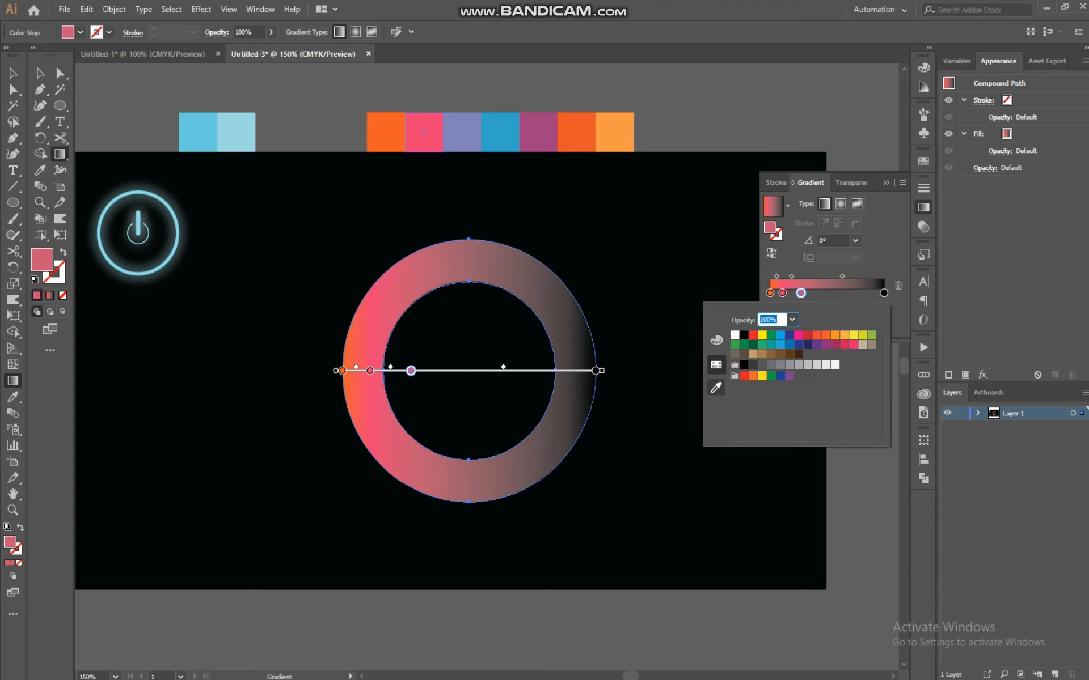
{"action": "left_click", "coordinate": [715, 388]}
{"action": "left_click", "coordinate": [462, 134]}
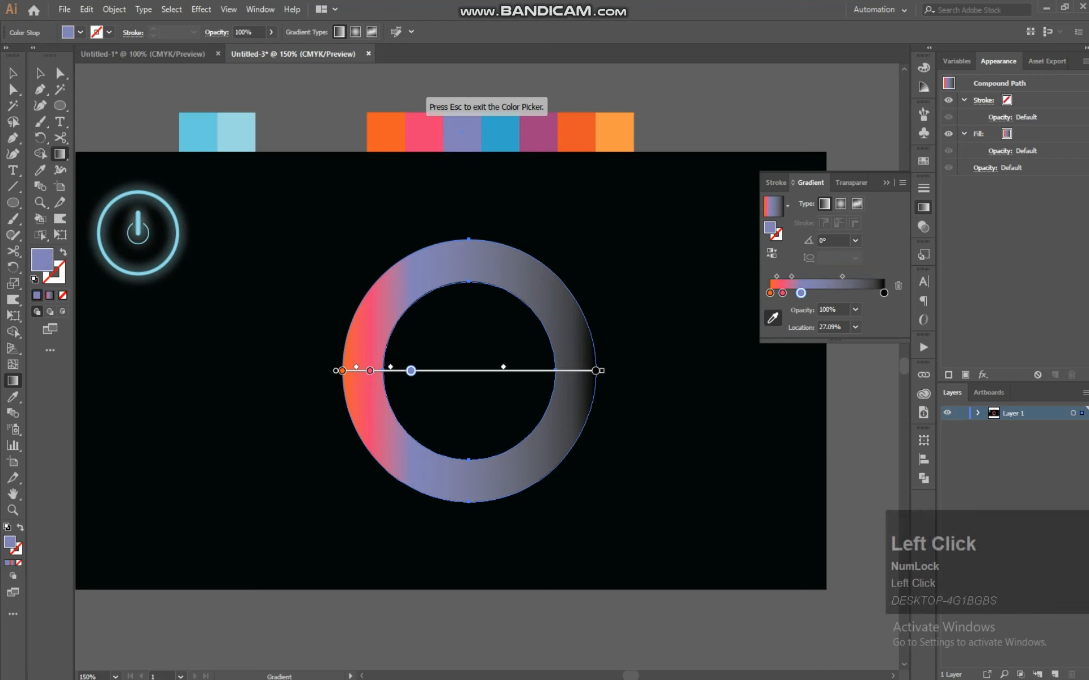
{"action": "left_click_drag", "start_coordinate": [800, 293], "coordinate": [814, 293]}
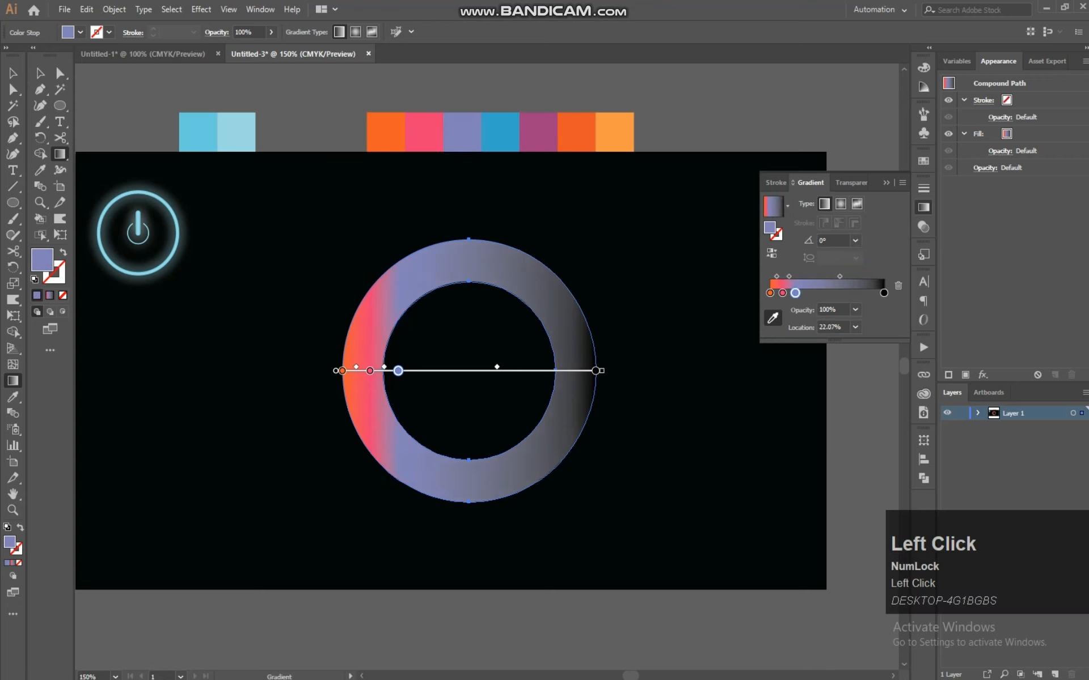
{"action": "double_click", "coordinate": [813, 292]}
{"action": "left_click", "coordinate": [719, 384]}
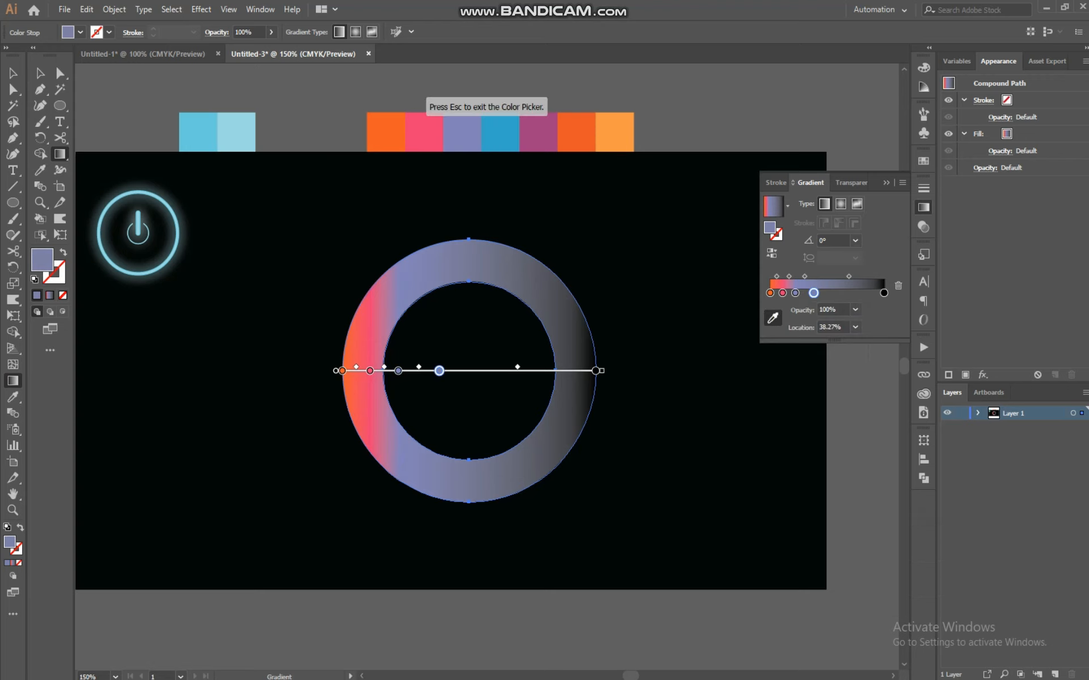
{"action": "left_click", "coordinate": [510, 129]}
{"action": "left_click_drag", "start_coordinate": [813, 293], "coordinate": [812, 293]}
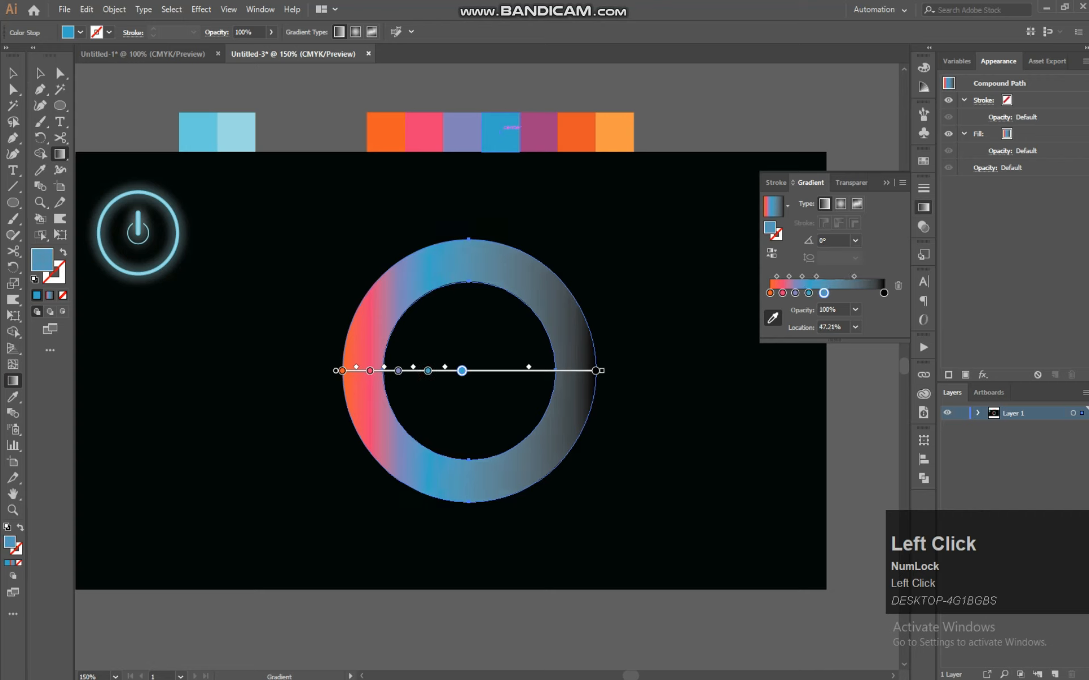
Colour the following gradient stops purple, dark orange and light orange from the palette swatches
{"action": "double_click", "coordinate": [823, 293]}
{"action": "left_click", "coordinate": [719, 383]}
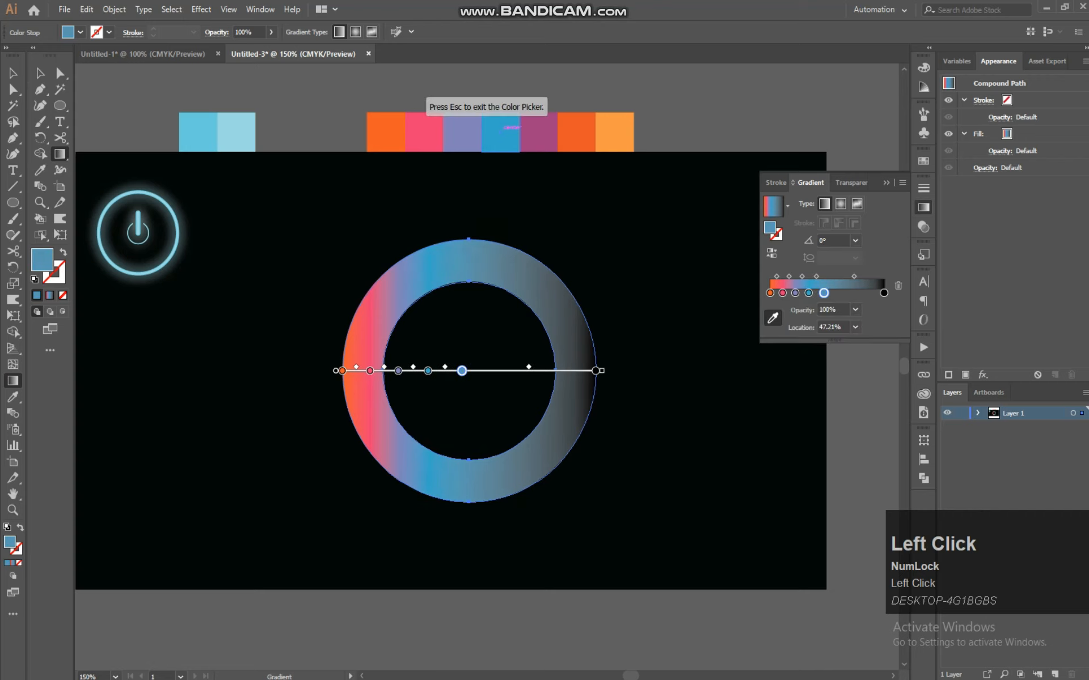
{"action": "left_click", "coordinate": [533, 130]}
{"action": "left_click_drag", "start_coordinate": [823, 293], "coordinate": [837, 293]}
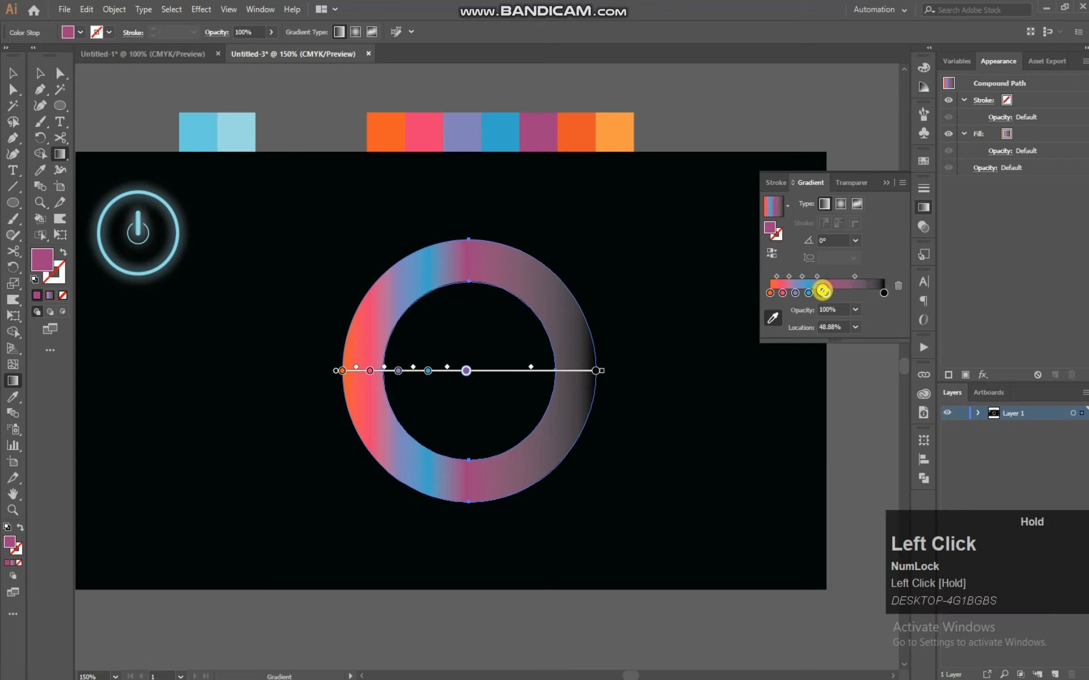
{"action": "double_click", "coordinate": [844, 293]}
{"action": "left_click", "coordinate": [719, 385]}
{"action": "left_click", "coordinate": [576, 132]}
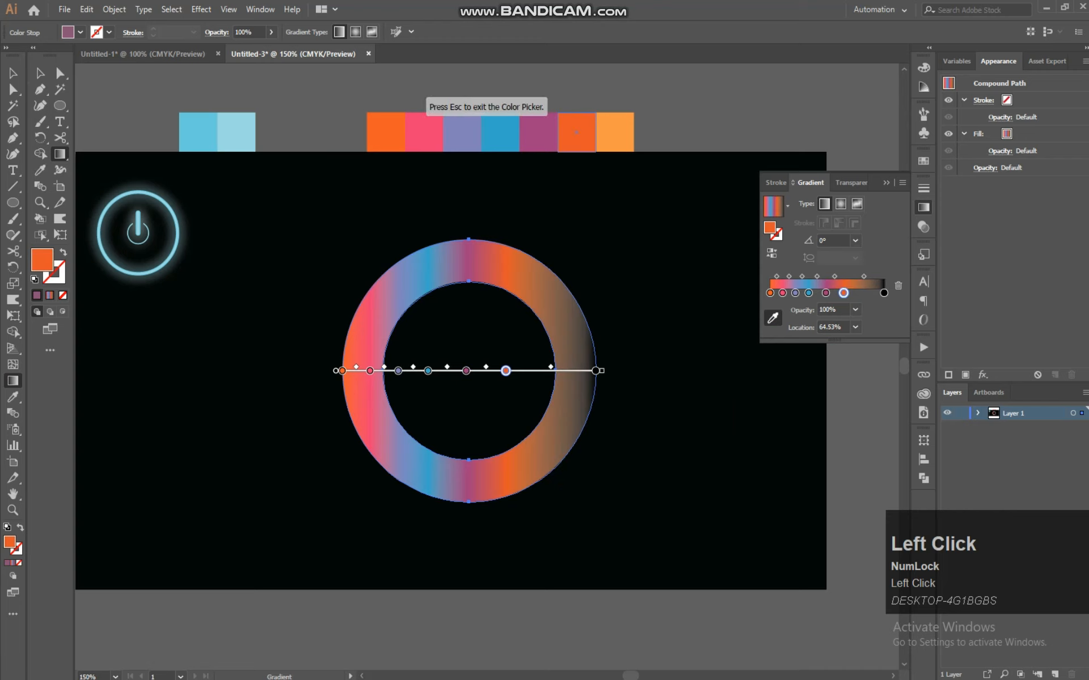
{"action": "left_click_drag", "start_coordinate": [844, 293], "coordinate": [857, 293]}
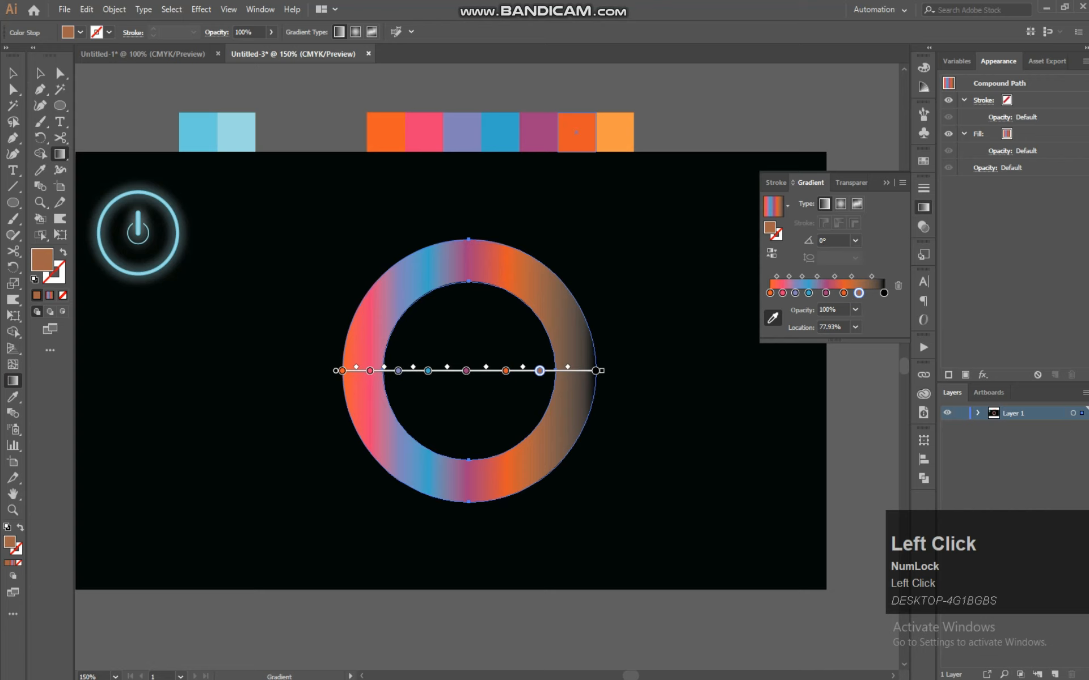
{"action": "double_click", "coordinate": [858, 292]}
{"action": "left_click", "coordinate": [716, 388]}
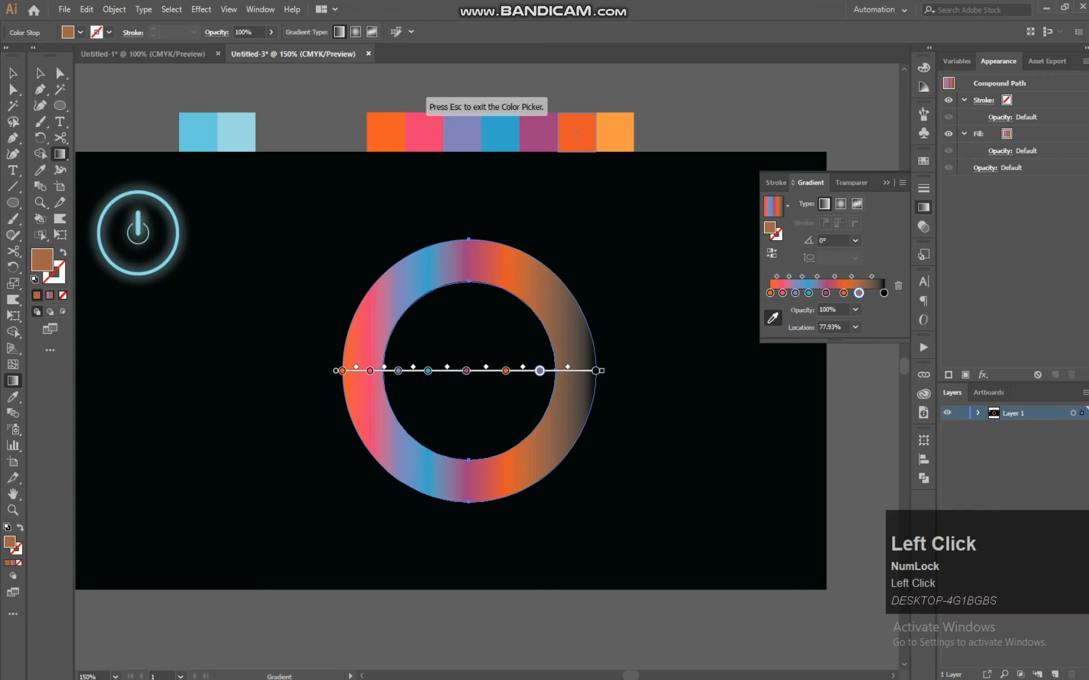
{"action": "left_click", "coordinate": [614, 132]}
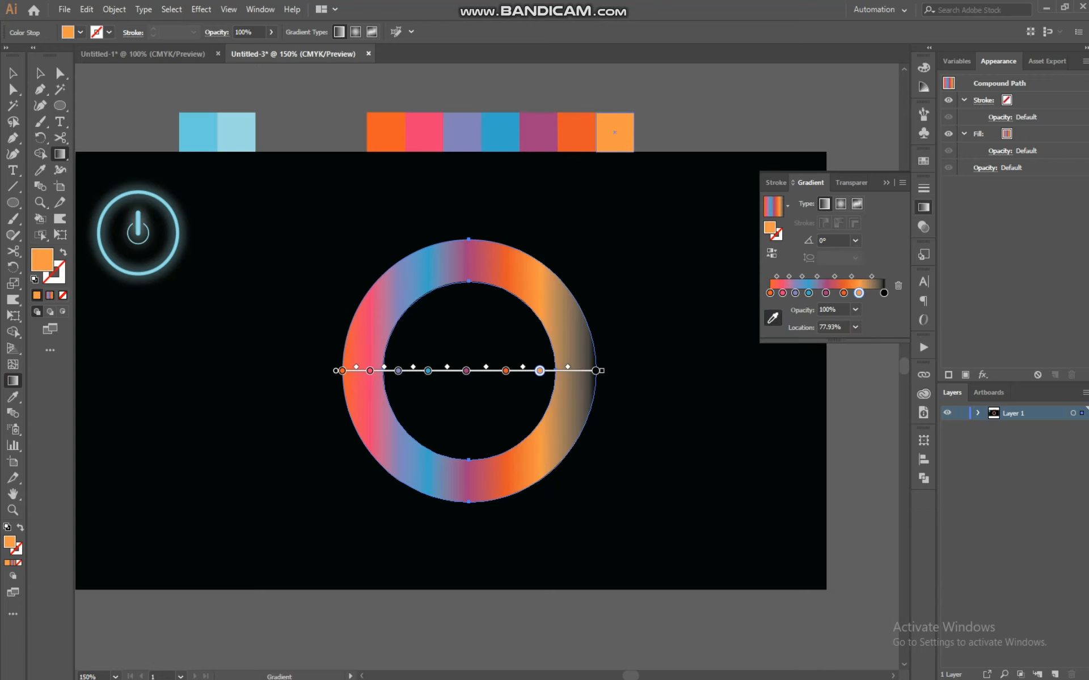
Delete the black end stop and spread the coloured stops evenly across the gradient slider
{"action": "left_click", "coordinate": [884, 293]}
{"action": "left_click", "coordinate": [899, 285]}
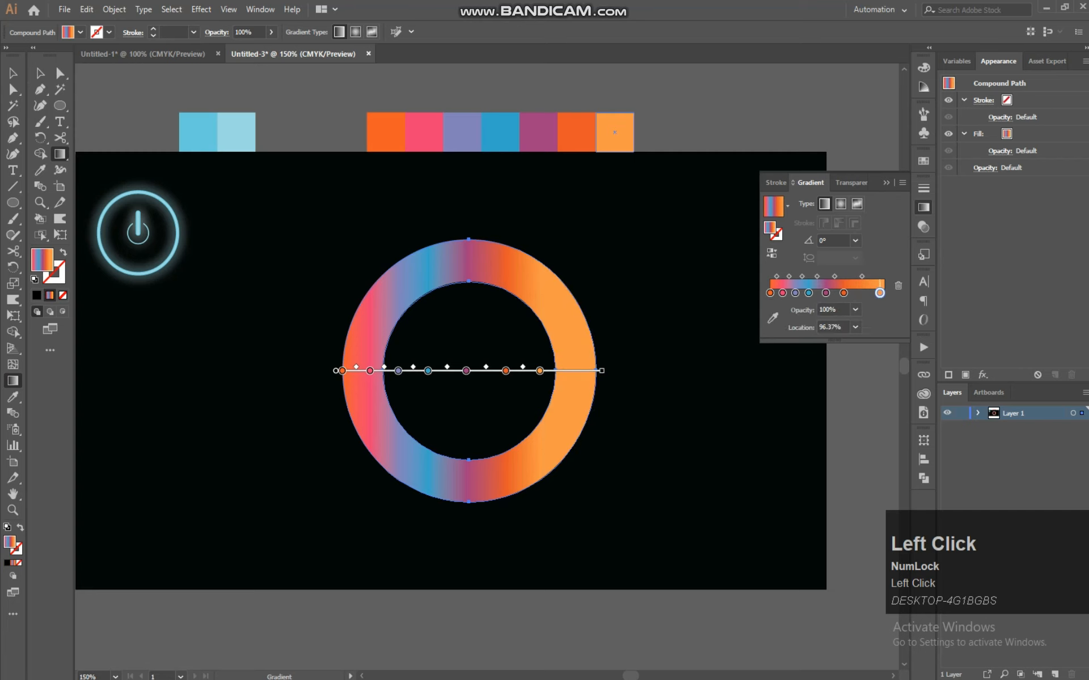
{"action": "left_click_drag", "start_coordinate": [881, 293], "coordinate": [787, 293]}
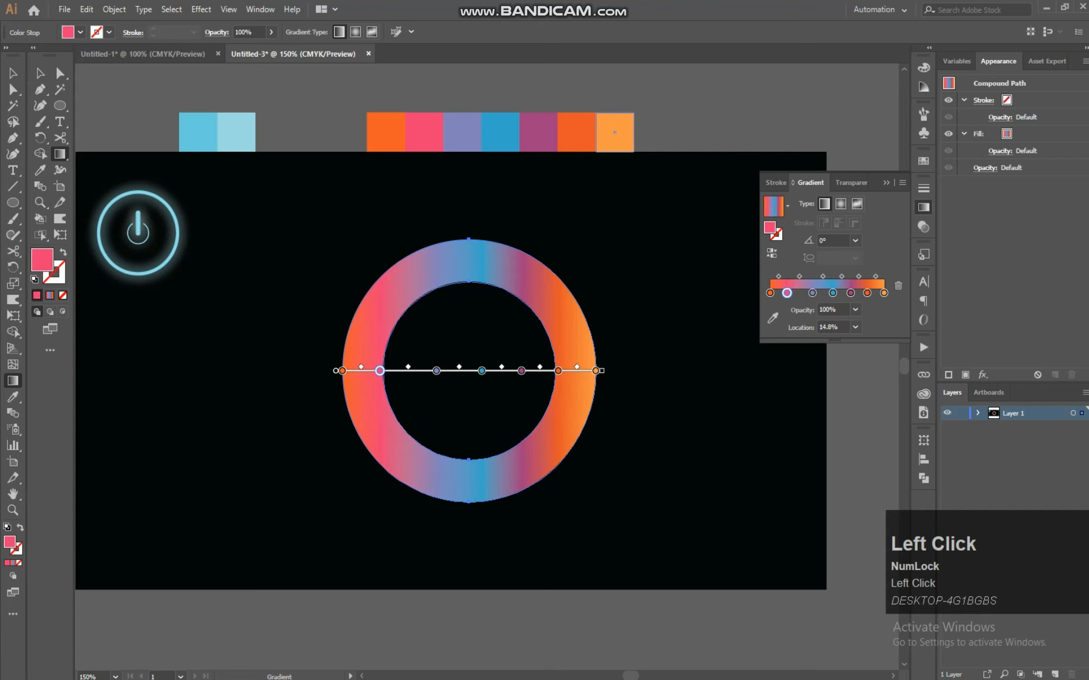
{"action": "left_click_drag", "start_coordinate": [803, 293], "coordinate": [865, 293]}
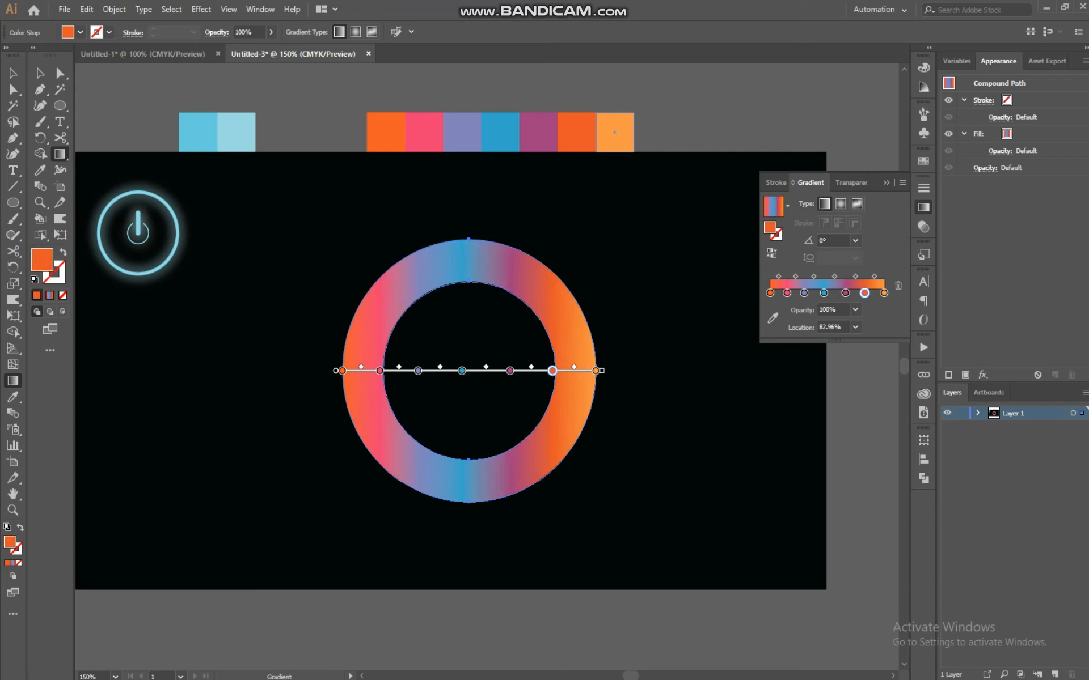
Apply the multicolour gradient diagonally across the ring at an angle of about -23°
{"action": "left_click_drag", "start_coordinate": [217, 324], "coordinate": [804, 522]}
{"action": "key", "text": "ctrl+z"}
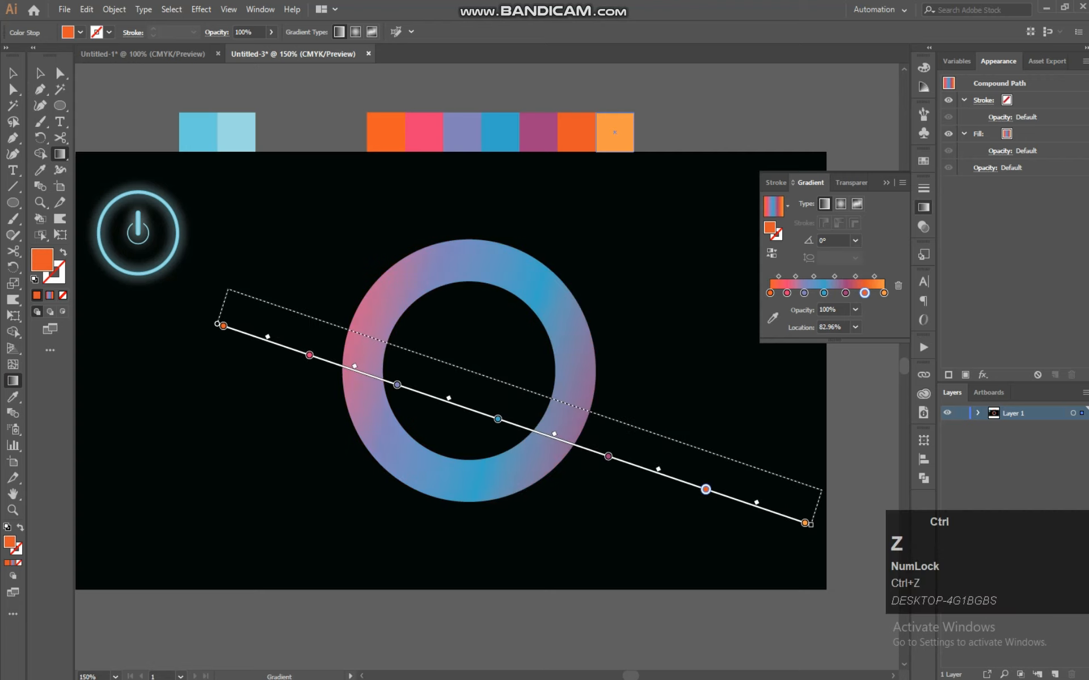
{"action": "left_click", "coordinate": [344, 296]}
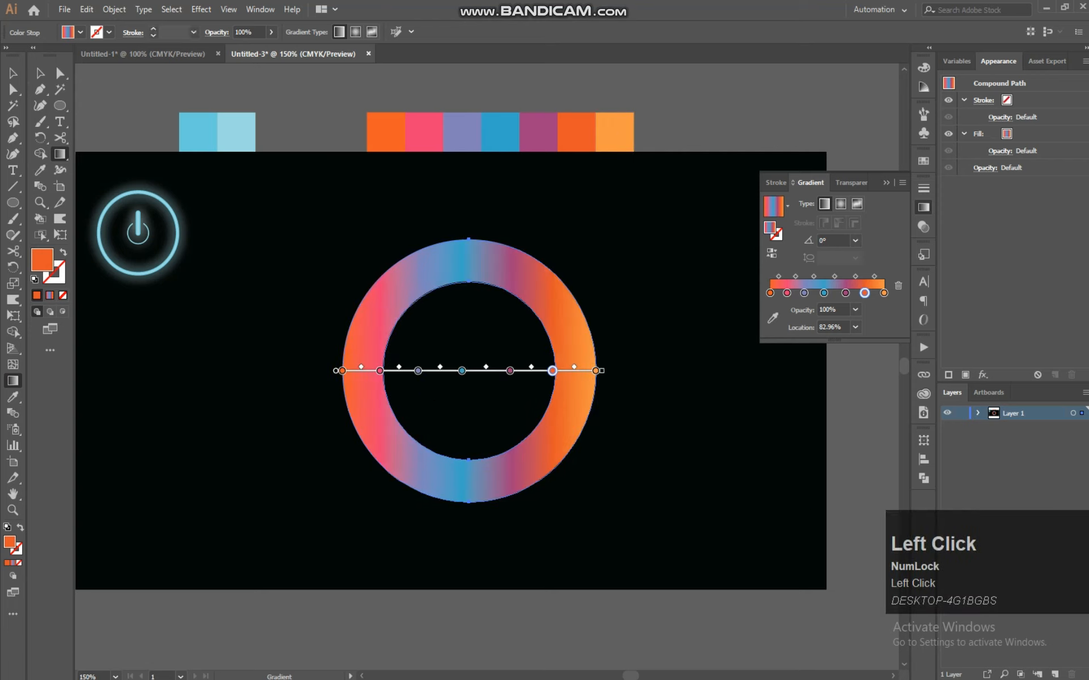
{"action": "left_click", "coordinate": [348, 296]}
{"action": "mouse_move", "coordinate": [344, 295]}
{"action": "left_mouse_down"}
{"action": "mouse_move", "coordinate": [570, 444]}
{"action": "mouse_move", "coordinate": [574, 428]}
{"action": "mouse_move", "coordinate": [545, 414]}
{"action": "mouse_move", "coordinate": [630, 465]}
{"action": "mouse_move", "coordinate": [743, 426]}
{"action": "mouse_move", "coordinate": [865, 359]}
{"action": "mouse_move", "coordinate": [529, 418]}
{"action": "mouse_move", "coordinate": [624, 266]}
{"action": "mouse_move", "coordinate": [523, 231]}
{"action": "mouse_move", "coordinate": [578, 224]}
{"action": "mouse_move", "coordinate": [502, 164]}
{"action": "mouse_move", "coordinate": [519, 126]}
{"action": "mouse_move", "coordinate": [529, 238]}
{"action": "mouse_move", "coordinate": [591, 297]}
{"action": "mouse_move", "coordinate": [606, 410]}
{"action": "left_mouse_up"}
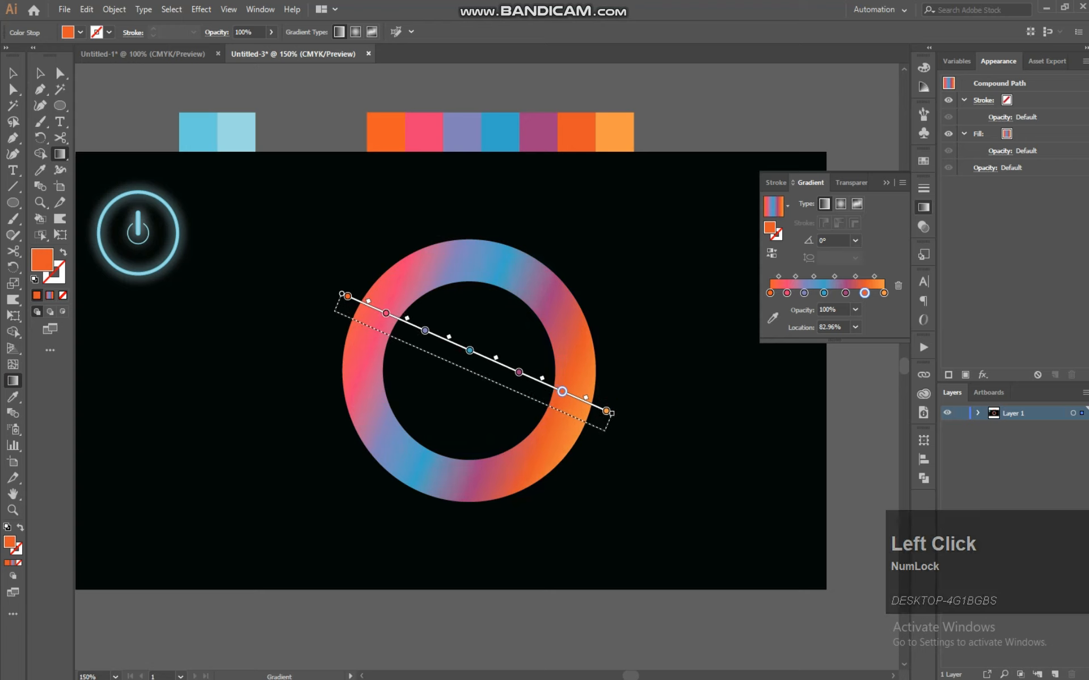
Select the ring, paste a copy in front, and scale the copy up to about 754 px
{"action": "left_click", "coordinate": [40, 72]}
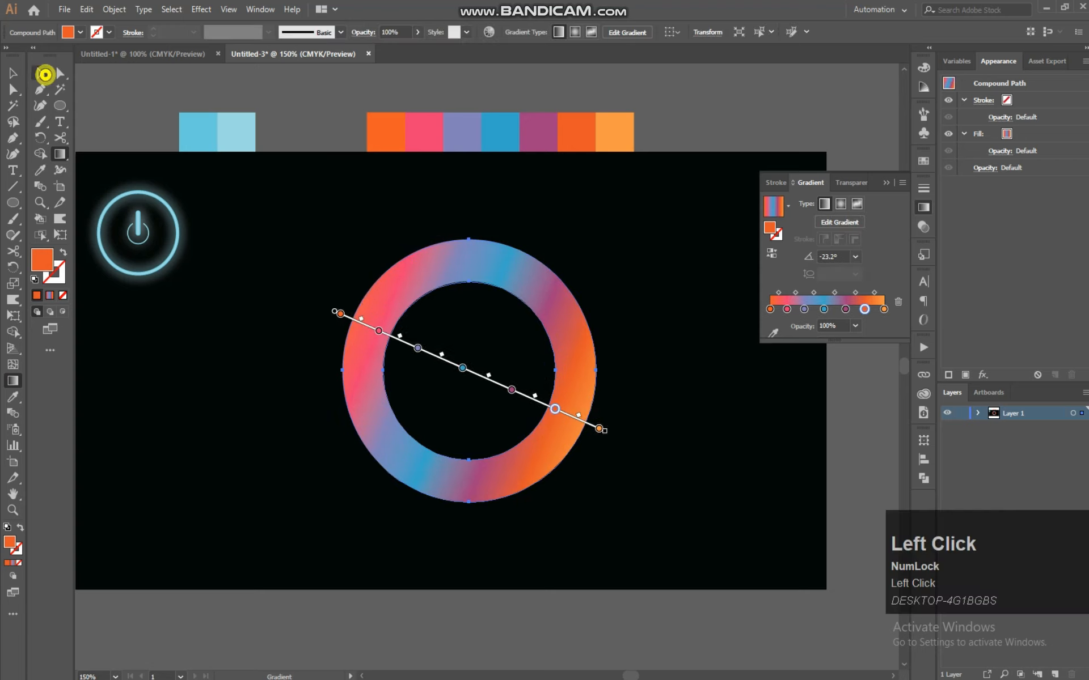
{"action": "key", "text": "ctrl"}
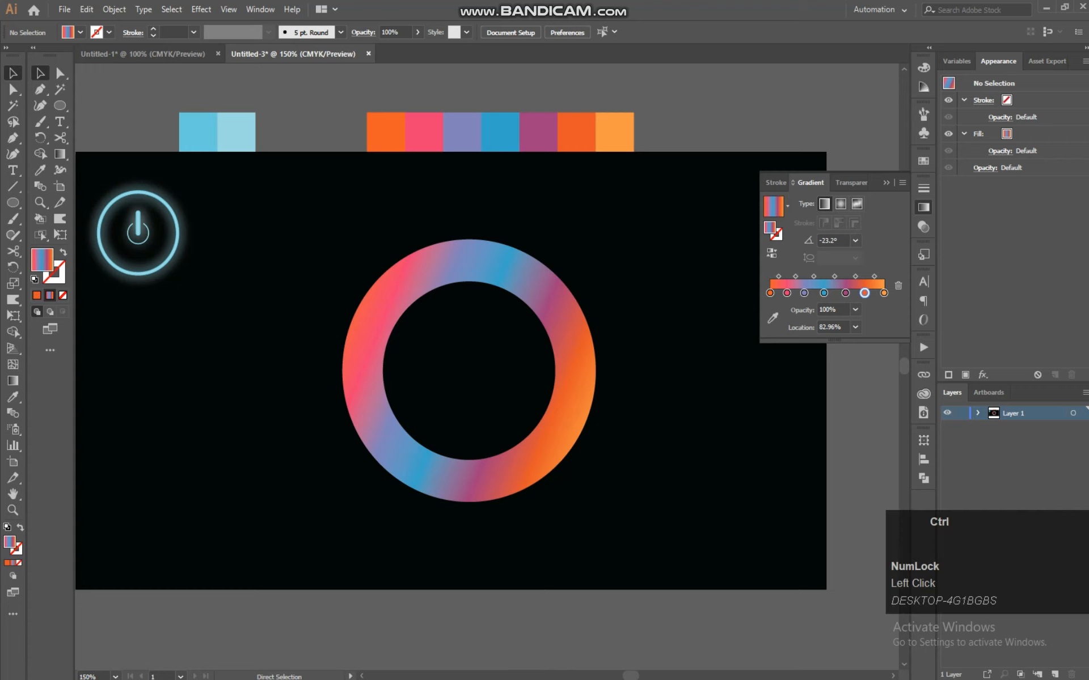
{"action": "key", "text": "ctrl+minus"}
{"action": "key", "text": "ctrl+minus"}
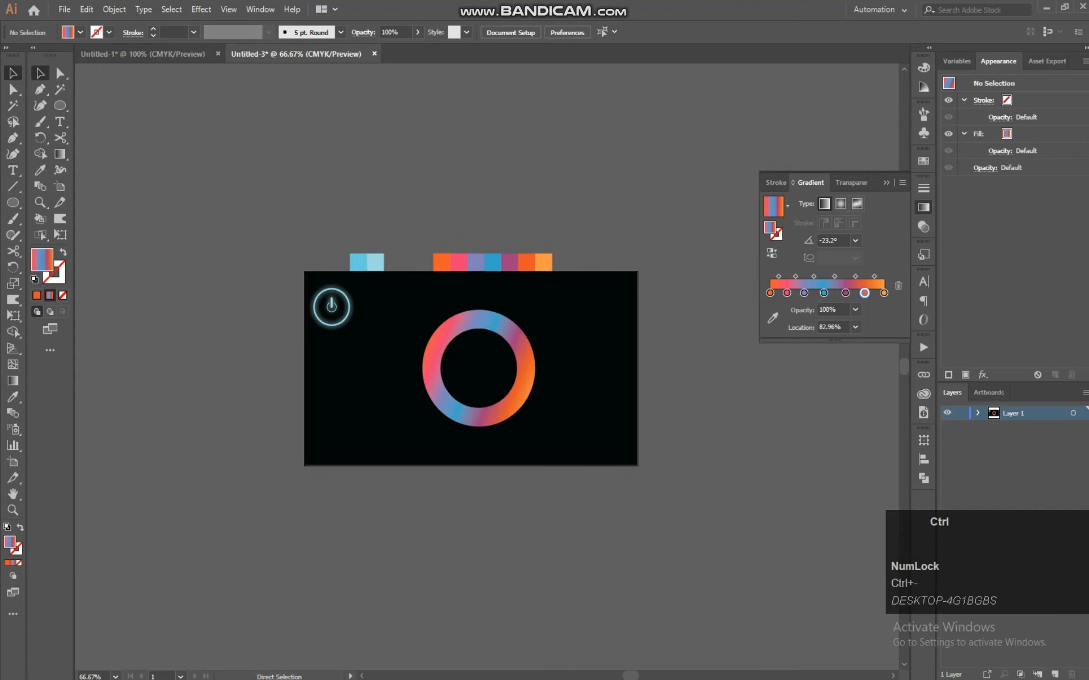
{"action": "key", "text": "ctrl+equal"}
{"action": "key", "text": "ctrl+equal"}
{"action": "left_click_drag", "start_coordinate": [645, 195], "coordinate": [265, 558]}
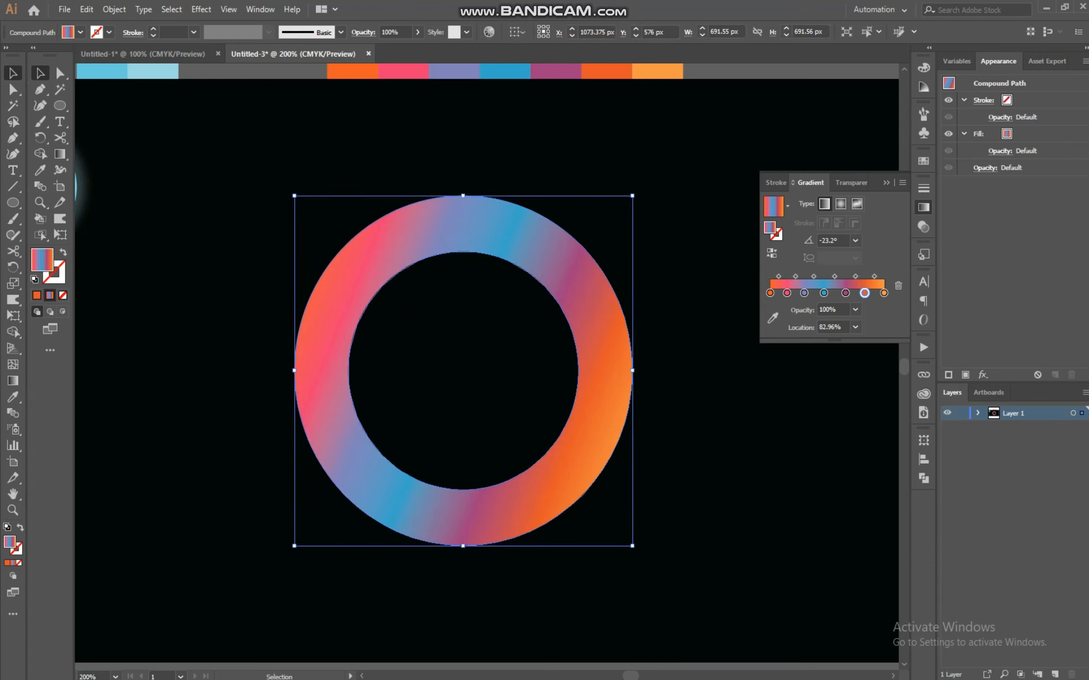
{"action": "left_click", "coordinate": [202, 9]}
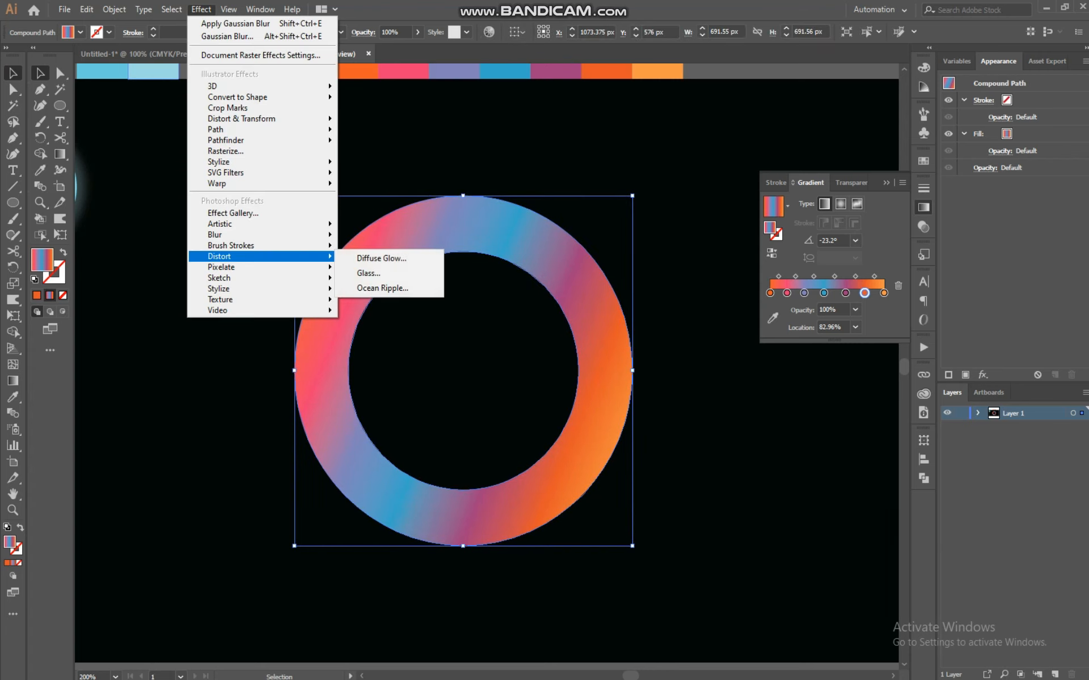
{"action": "left_click", "coordinate": [202, 9]}
{"action": "key", "text": "ctrl+f"}
{"action": "left_click_drag", "start_coordinate": [565, 249], "coordinate": [633, 278]}
{"action": "left_click", "coordinate": [409, 177]}
{"action": "left_click", "coordinate": [414, 220]}
{"action": "left_click", "coordinate": [527, 245]}
{"action": "left_click", "coordinate": [399, 216]}
{"action": "left_click", "coordinate": [202, 9]}
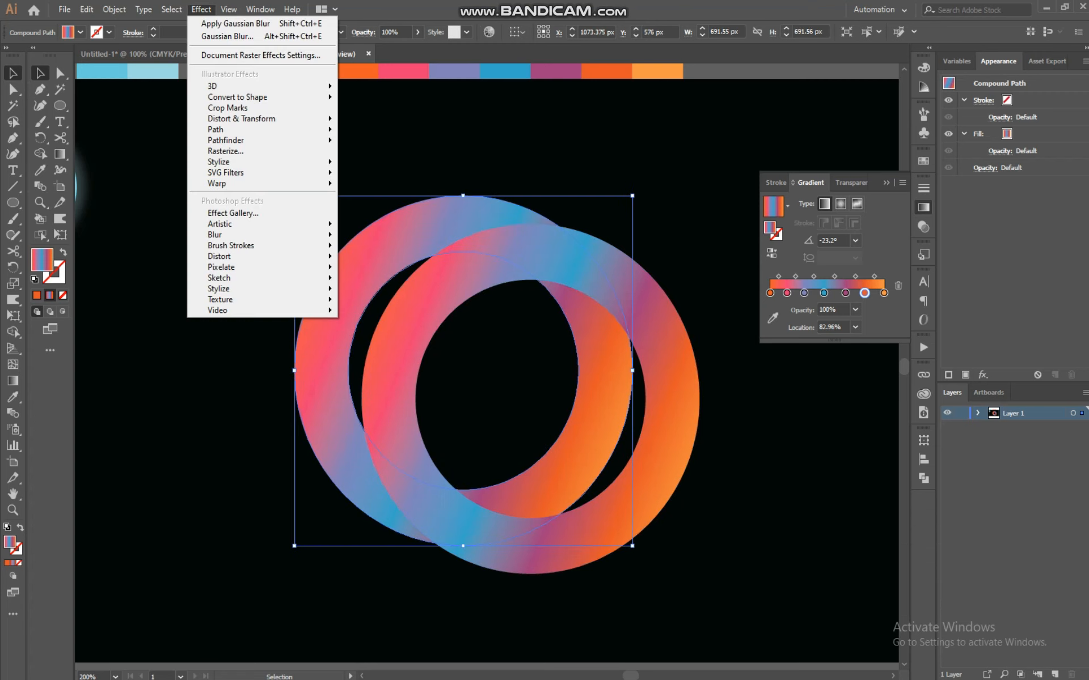
{"action": "left_click", "coordinate": [644, 533]}
{"action": "left_click_drag", "start_coordinate": [632, 546], "coordinate": [648, 562]}
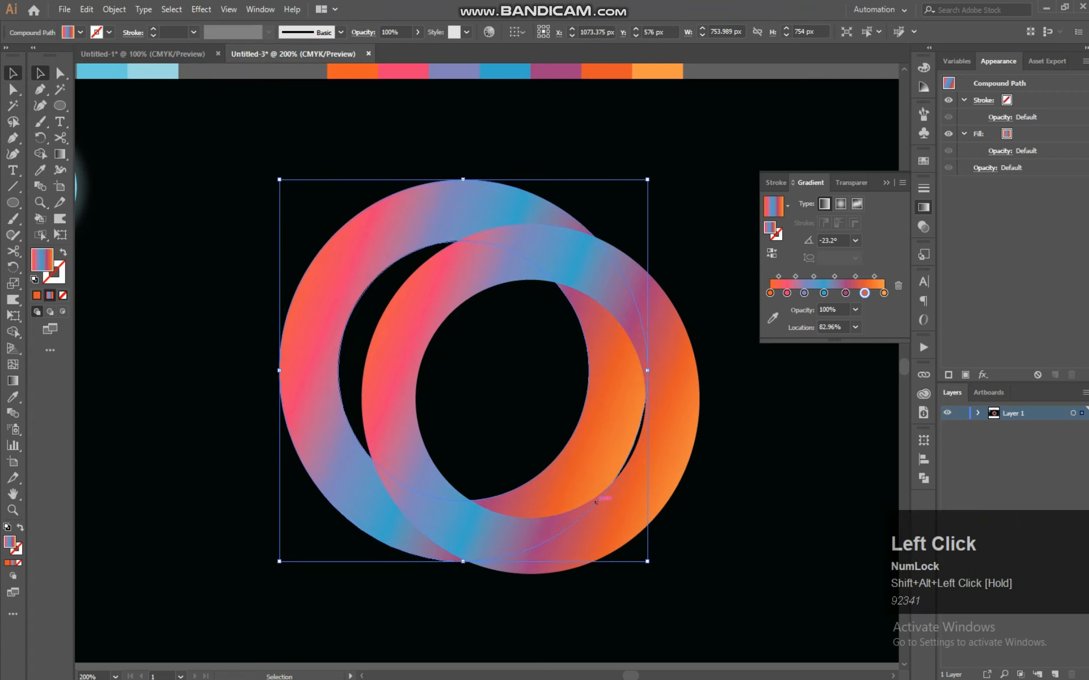
Apply a Gaussian Blur with a radius of 78 pixels to the enlarged ring copy
{"action": "left_click", "coordinate": [202, 8]}
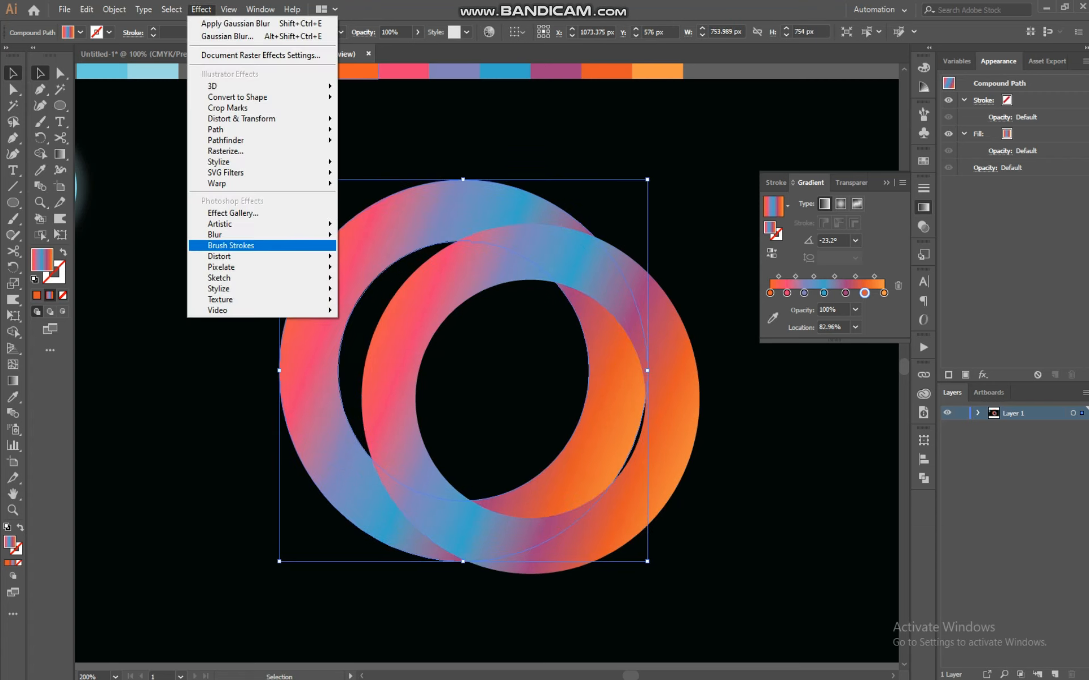
{"action": "mouse_move", "coordinate": [238, 234]}
{"action": "left_click", "coordinate": [383, 237]}
{"action": "left_click", "coordinate": [803, 271]}
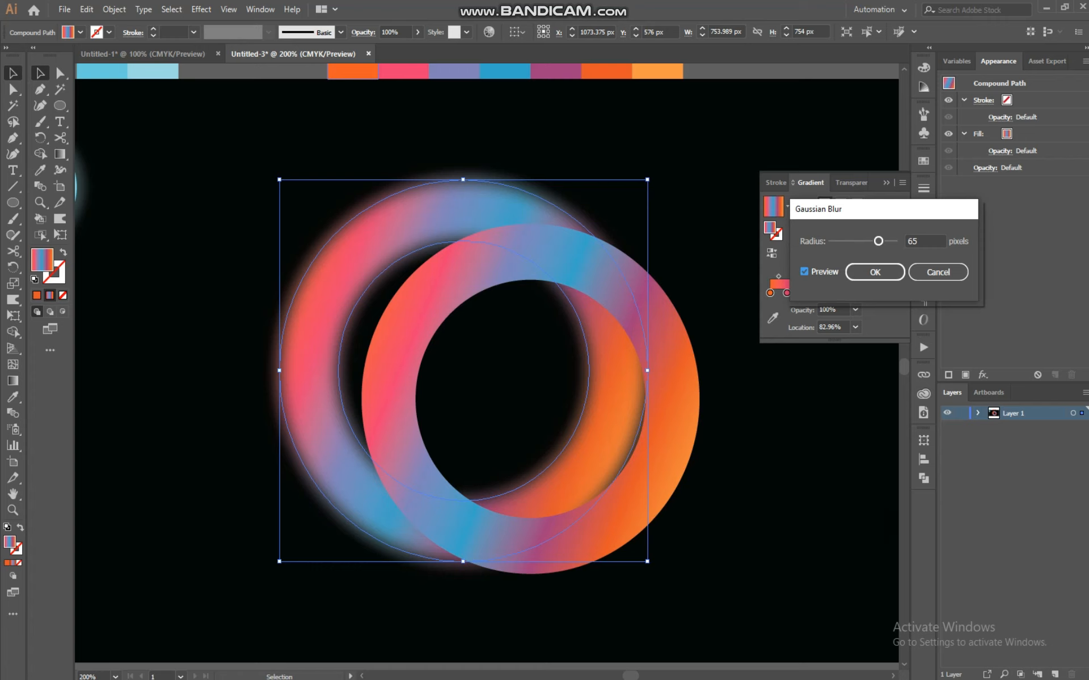
{"action": "left_click", "coordinate": [878, 241]}
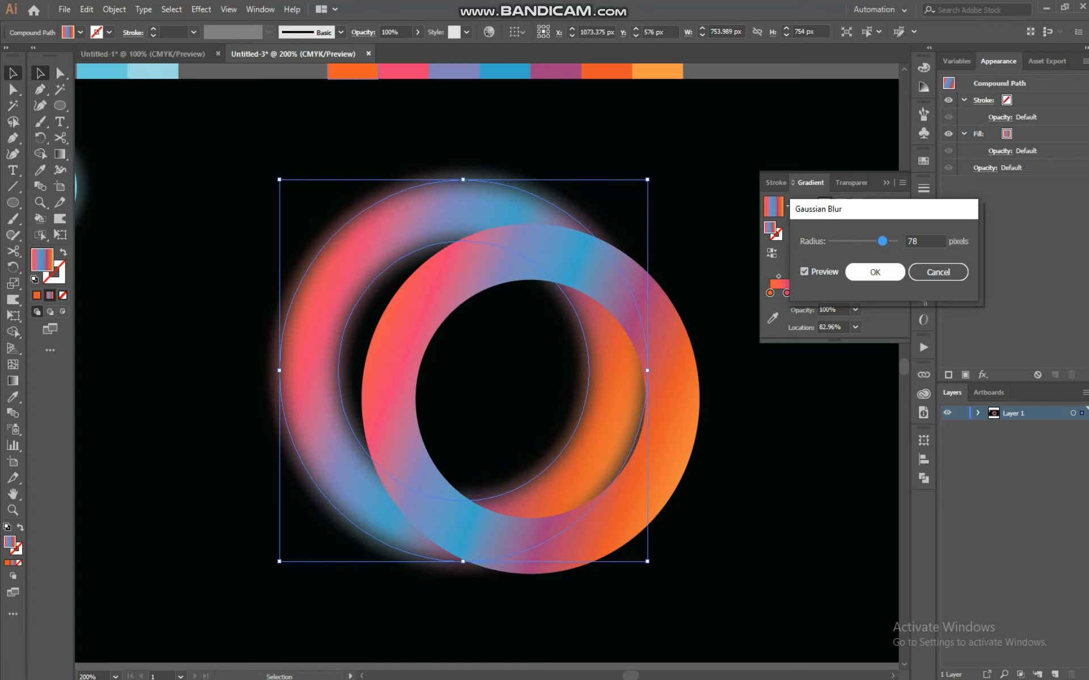
{"action": "left_click", "coordinate": [875, 273]}
Move the blurred ring copy so it sits centred over the original ring
{"action": "left_click", "coordinate": [717, 323]}
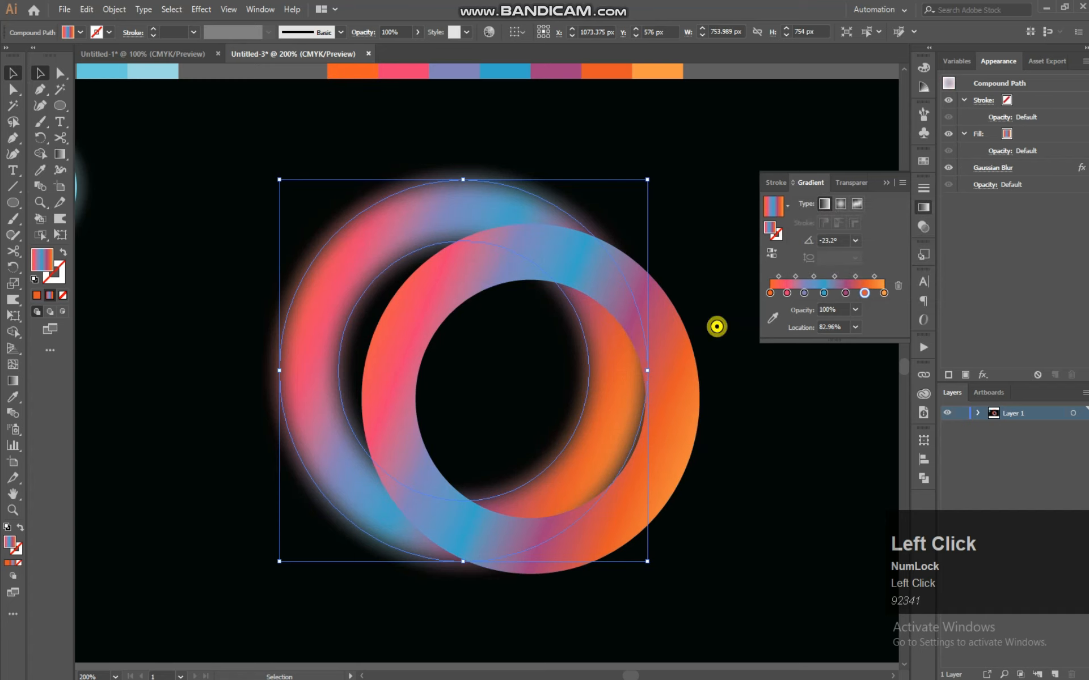
{"action": "left_click_drag", "start_coordinate": [703, 399], "coordinate": [631, 368]}
{"action": "left_click", "coordinate": [677, 230]}
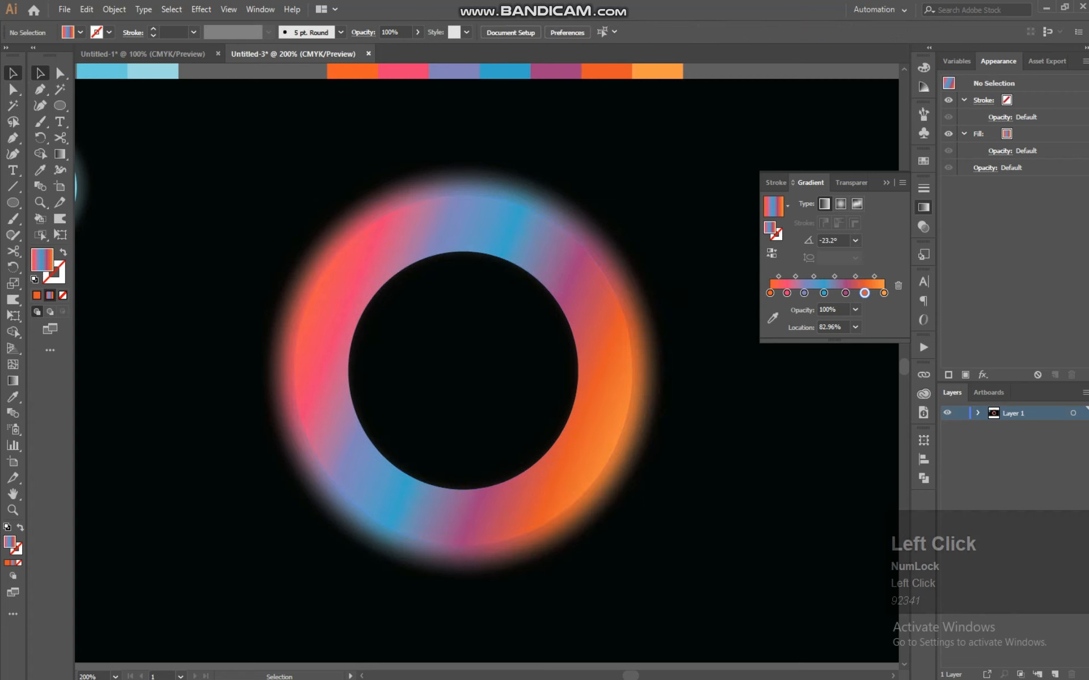
{"action": "left_click_drag", "start_coordinate": [676, 160], "coordinate": [429, 417]}
{"action": "left_click_drag", "start_coordinate": [372, 538], "coordinate": [371, 539]}
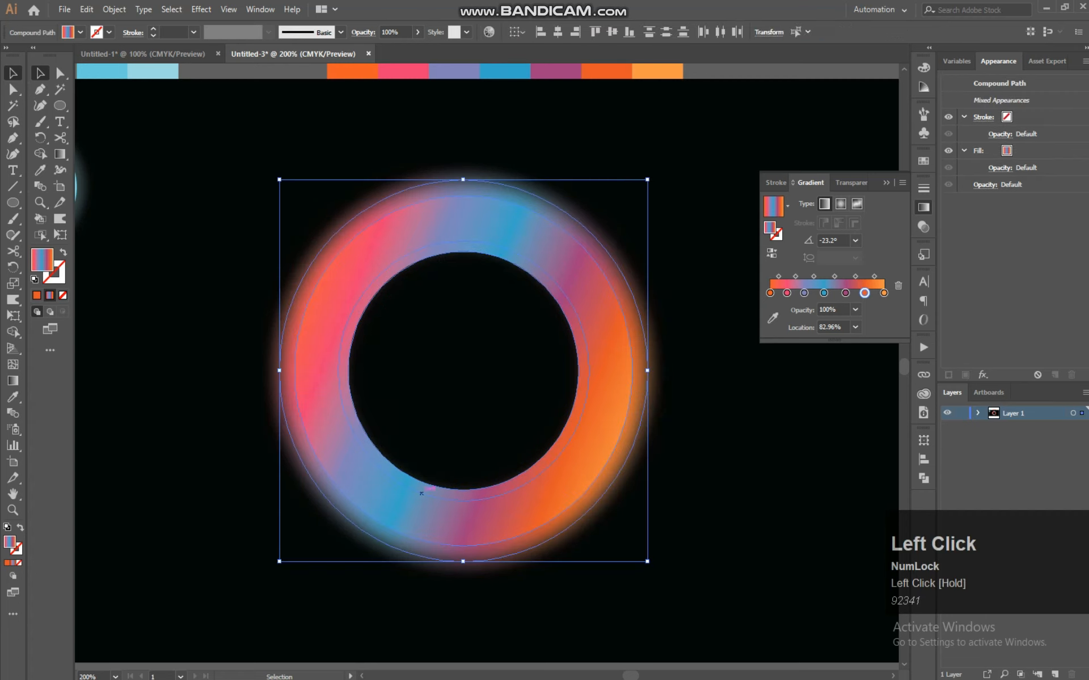
{"action": "left_click", "coordinate": [688, 411]}
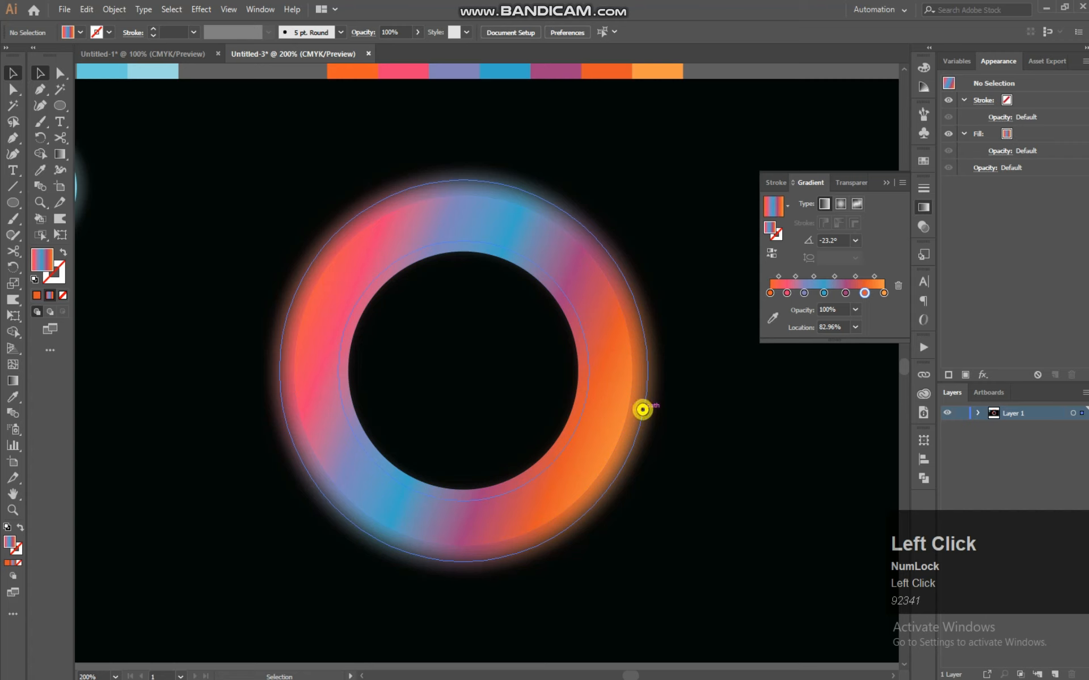
{"action": "left_click", "coordinate": [639, 409]}
{"action": "left_click", "coordinate": [864, 293]}
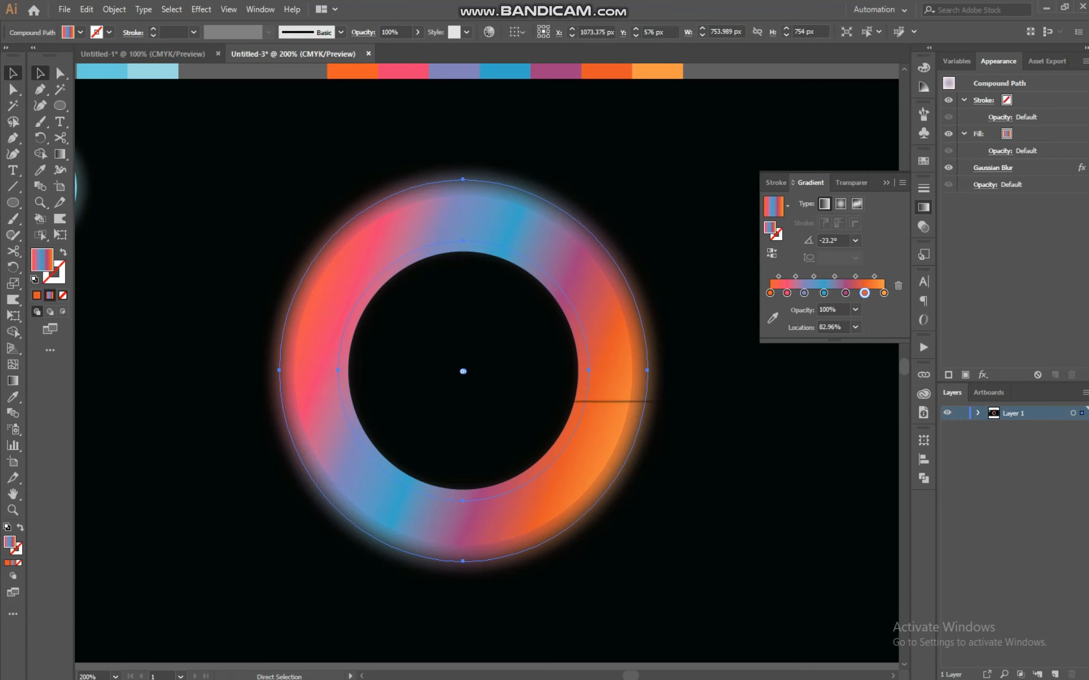
{"action": "left_click", "coordinate": [696, 368]}
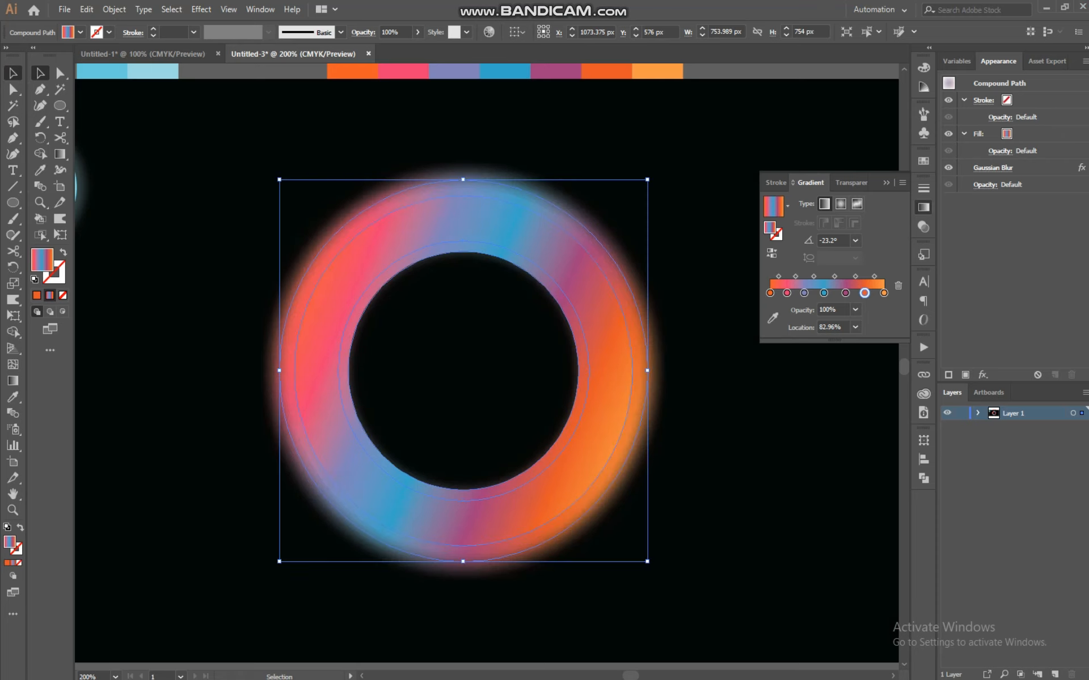
{"action": "left_click_drag", "start_coordinate": [617, 381], "coordinate": [626, 381]}
{"action": "key", "text": "ctrl+z"}
{"action": "key", "text": "ctrl+z"}
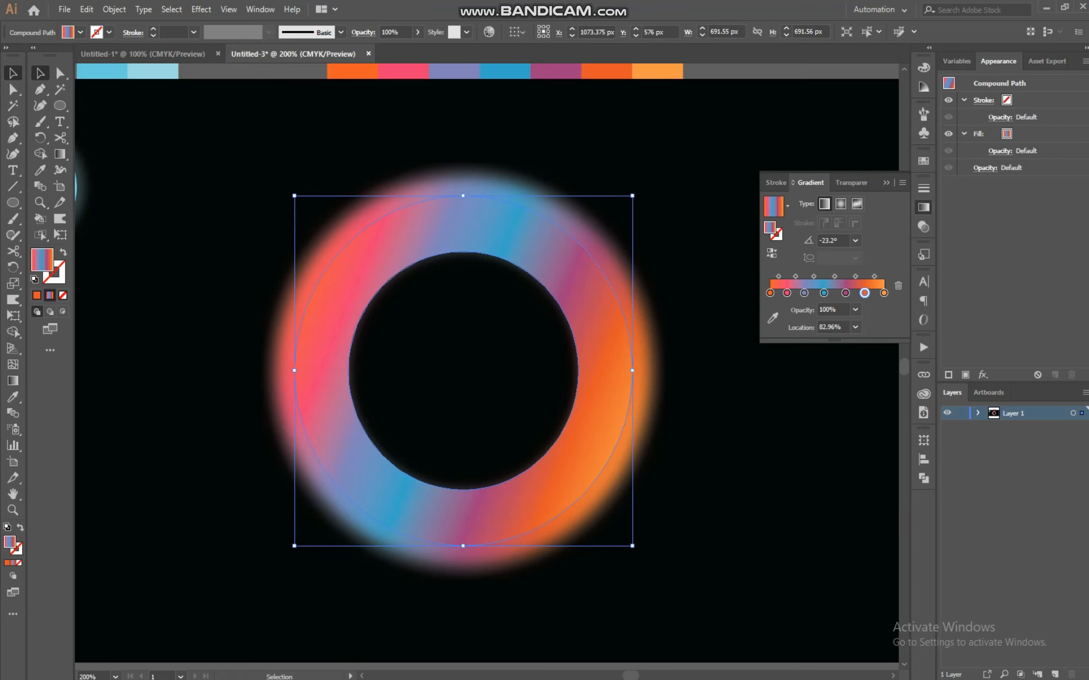
Draw a circle about 421 px wide inside the ring's hole with the Ellipse tool
{"action": "left_click", "coordinate": [680, 224]}
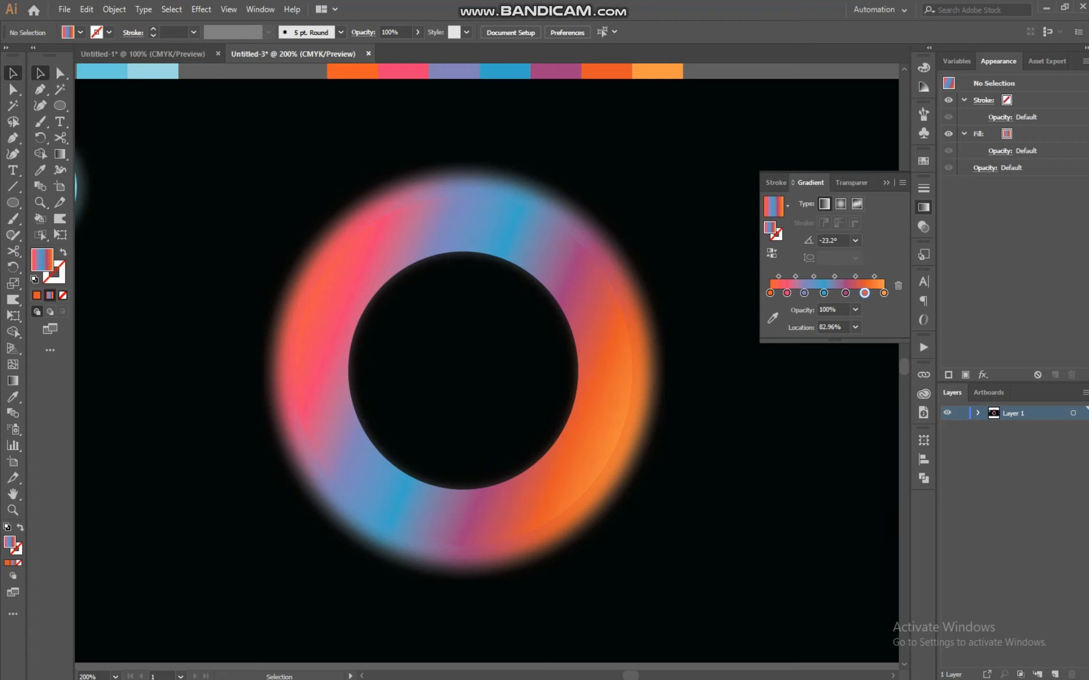
{"action": "key", "text": "ctrl+equal"}
{"action": "key", "text": "ctrl+equal"}
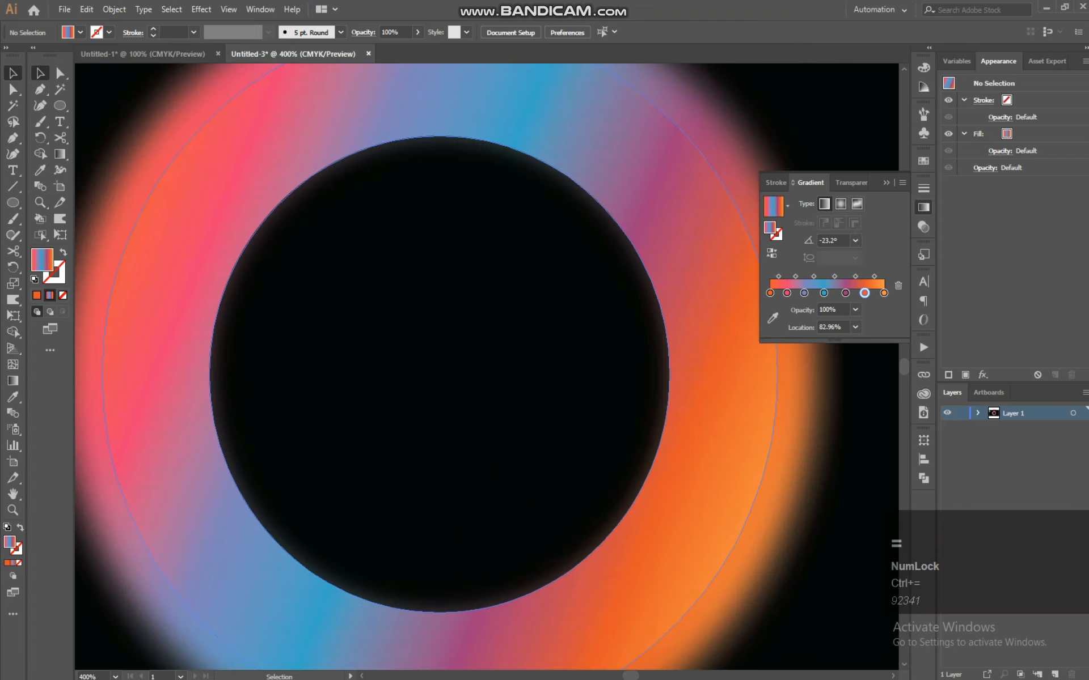
{"action": "key", "text": "space"}
{"action": "mouse_move", "coordinate": [636, 221]}
{"action": "left_mouse_down"}
{"action": "mouse_move", "coordinate": [625, 252]}
{"action": "mouse_move", "coordinate": [636, 220]}
{"action": "left_mouse_up"}
{"action": "left_click", "coordinate": [51, 105]}
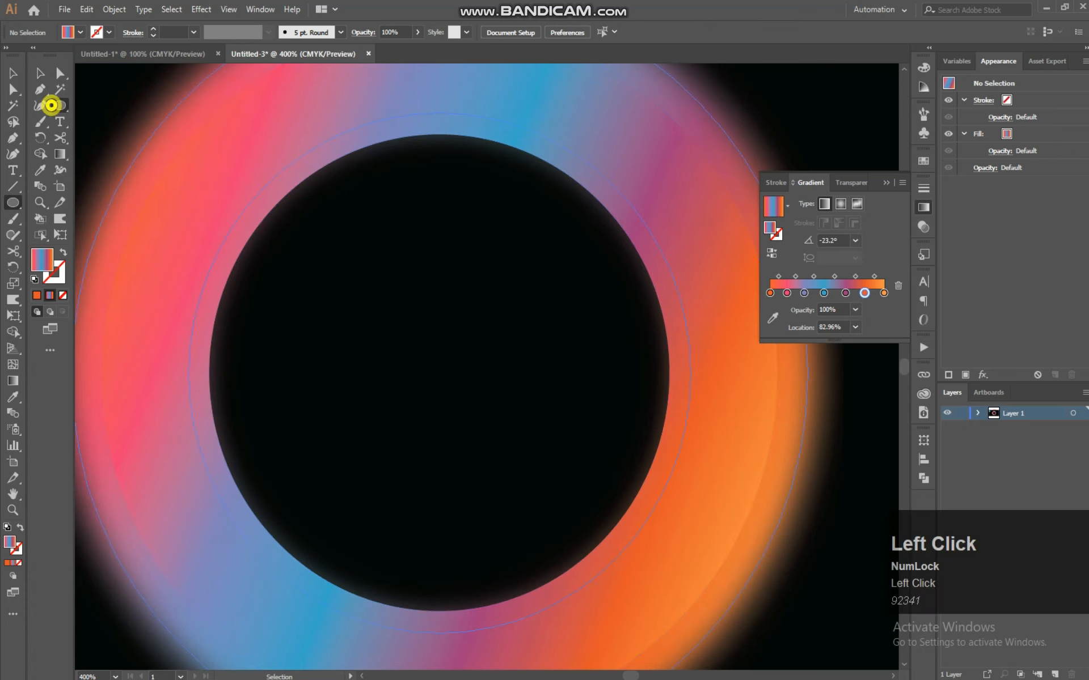
{"action": "mouse_move", "coordinate": [289, 192]}
{"action": "left_mouse_down"}
{"action": "mouse_move", "coordinate": [311, 190]}
{"action": "mouse_move", "coordinate": [493, 440]}
{"action": "mouse_move", "coordinate": [571, 509]}
{"action": "mouse_move", "coordinate": [439, 372]}
{"action": "left_mouse_up"}
{"action": "left_click", "coordinate": [40, 72]}
{"action": "mouse_move", "coordinate": [265, 120]}
{"action": "left_mouse_down"}
{"action": "mouse_move", "coordinate": [336, 198]}
{"action": "mouse_move", "coordinate": [445, 372]}
{"action": "mouse_move", "coordinate": [436, 368]}
{"action": "left_mouse_up"}
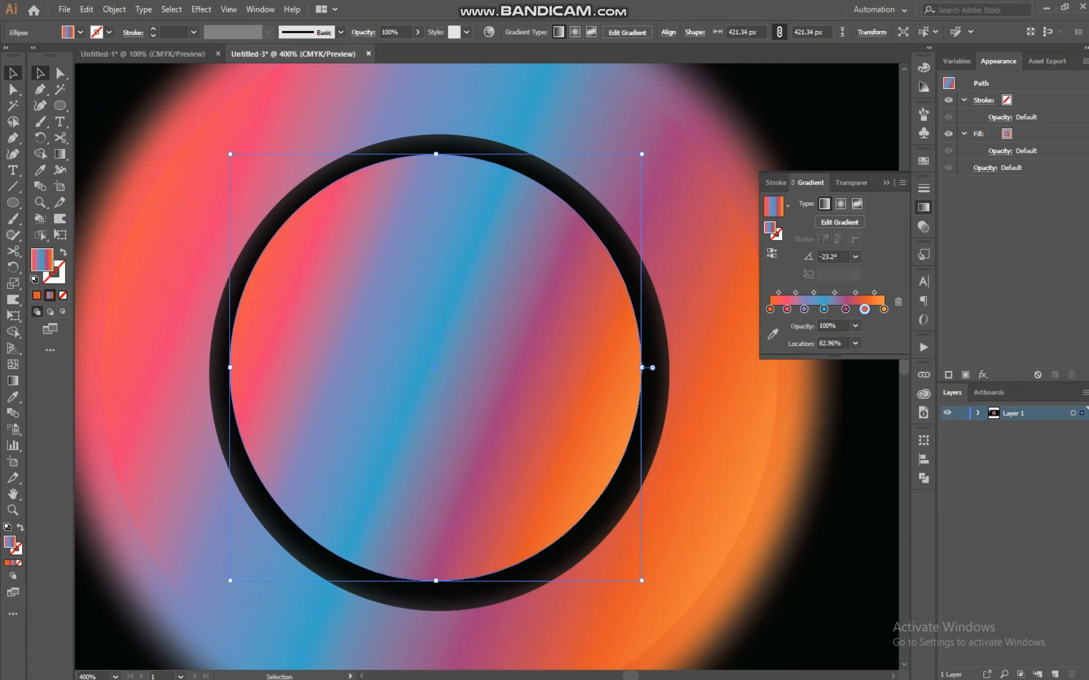
Group the sharp and blurred rings, then centre the new circle inside the ring
{"action": "key", "text": "ctrl+1"}
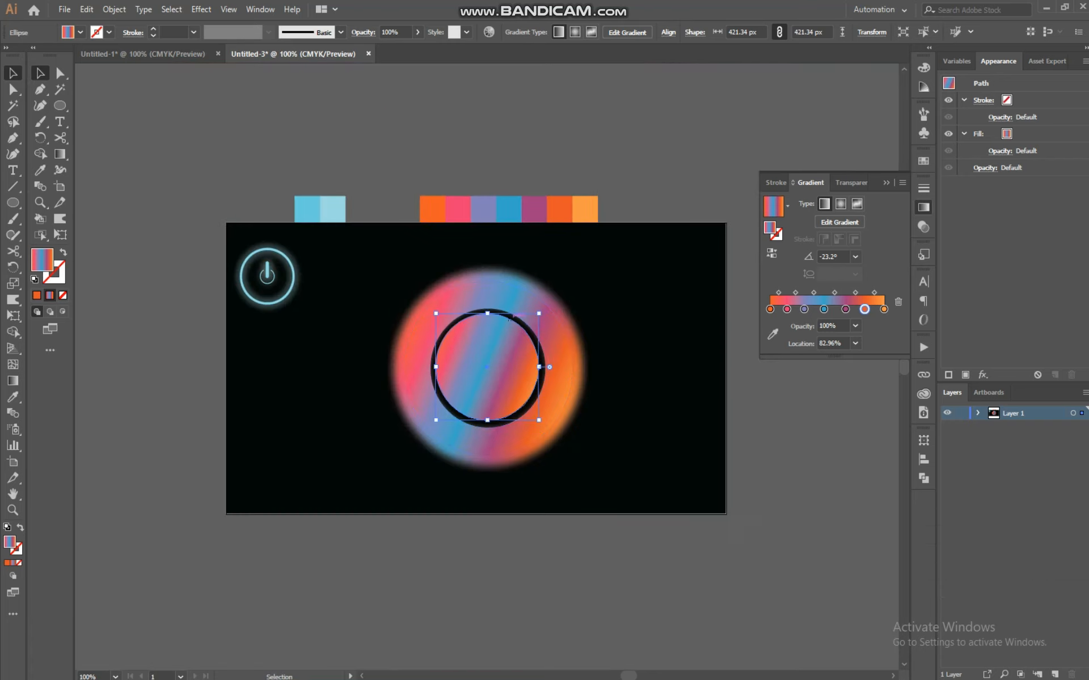
{"action": "left_click_drag", "start_coordinate": [518, 358], "coordinate": [335, 397]}
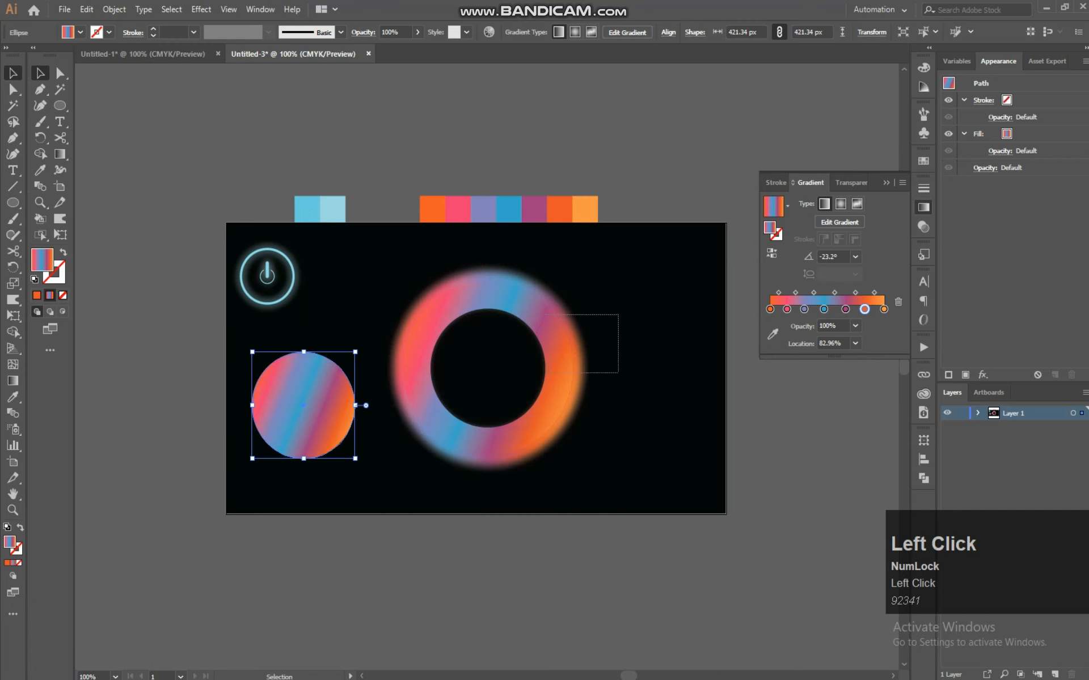
{"action": "left_click", "coordinate": [551, 436]}
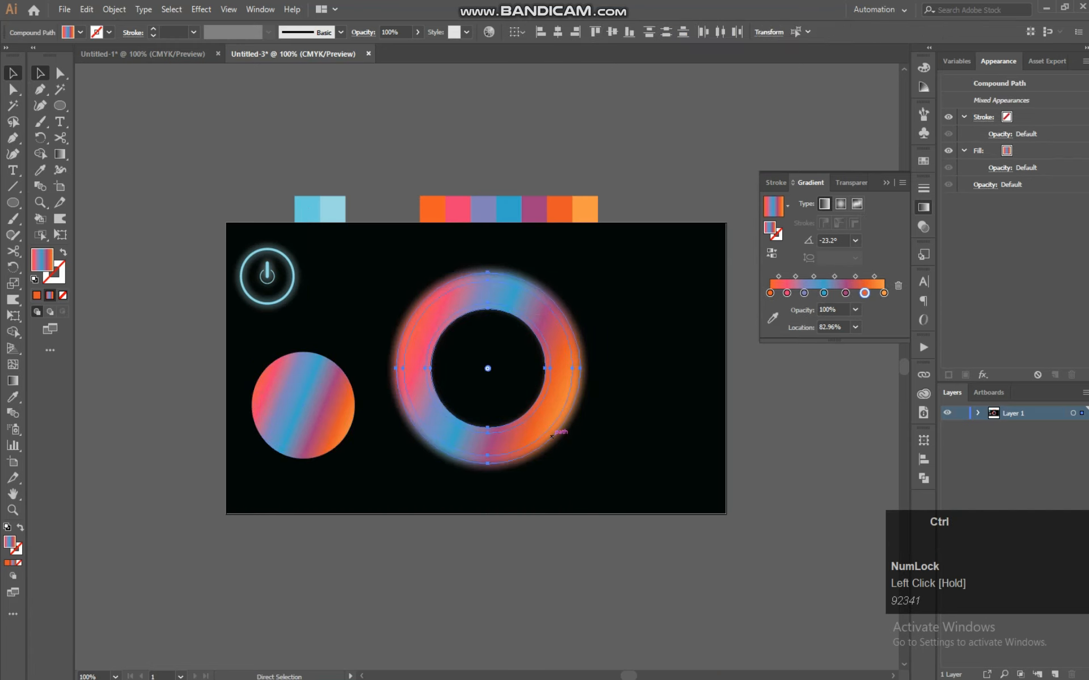
{"action": "key", "text": "ctrl+g"}
{"action": "left_click", "coordinate": [609, 359]}
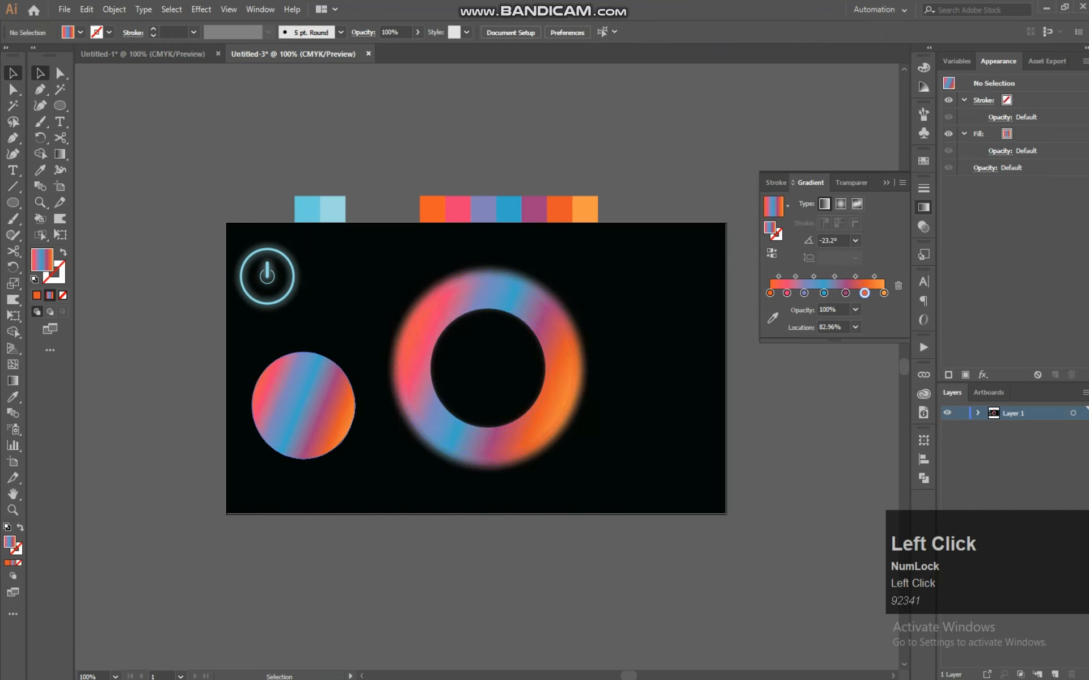
{"action": "left_click_drag", "start_coordinate": [306, 404], "coordinate": [486, 367]}
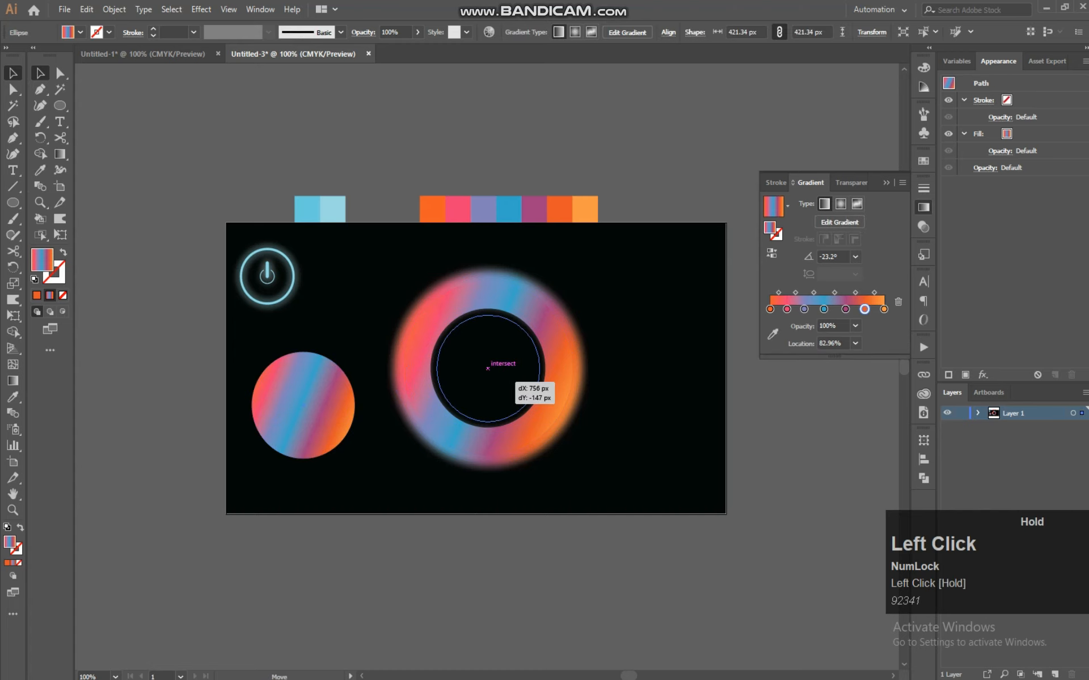
{"action": "left_click_drag", "start_coordinate": [488, 368], "coordinate": [488, 368]}
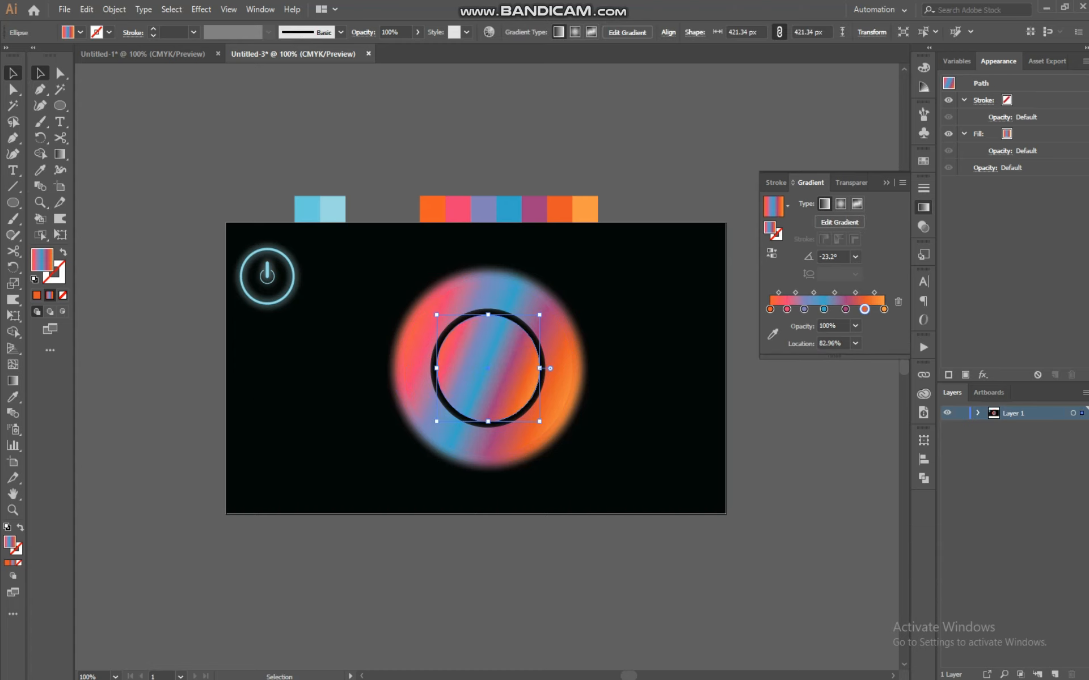
Set the circle's fill to none and give it a black 20 pt stroke
{"action": "left_click", "coordinate": [62, 295]}
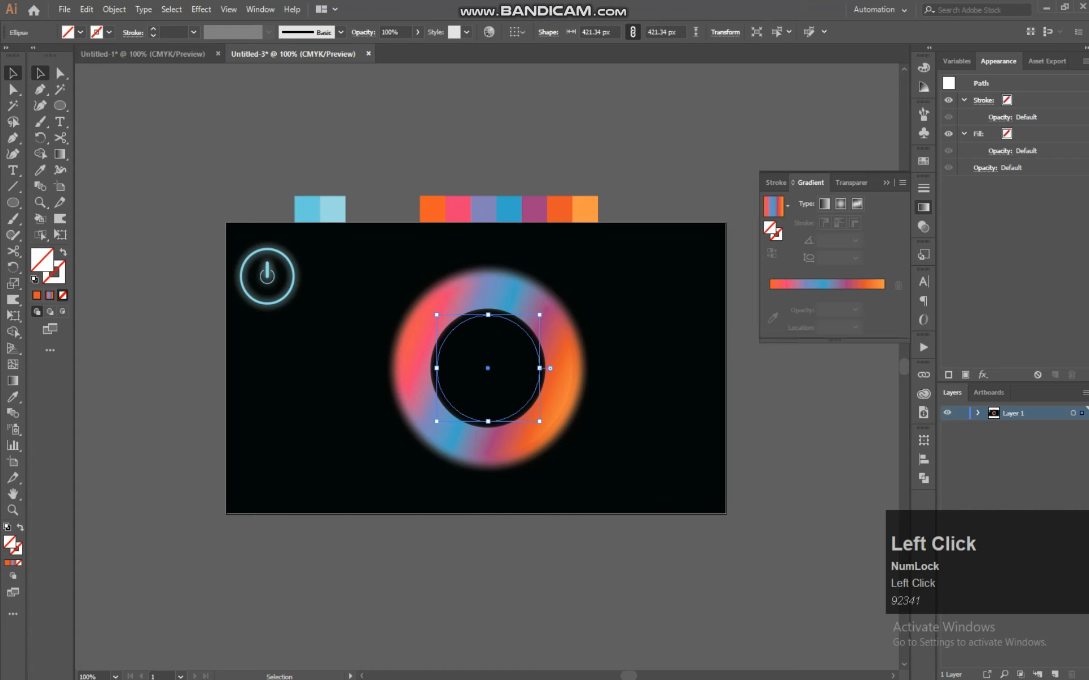
{"action": "left_click", "coordinate": [54, 272]}
{"action": "left_click", "coordinate": [36, 295]}
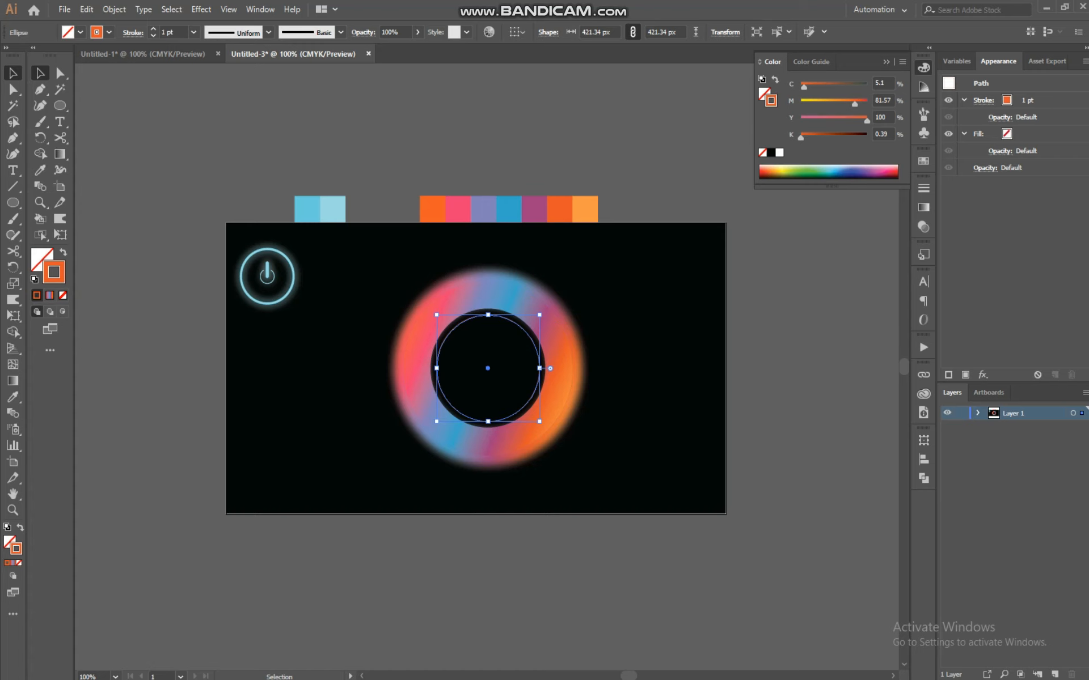
{"action": "double_click", "coordinate": [54, 272]}
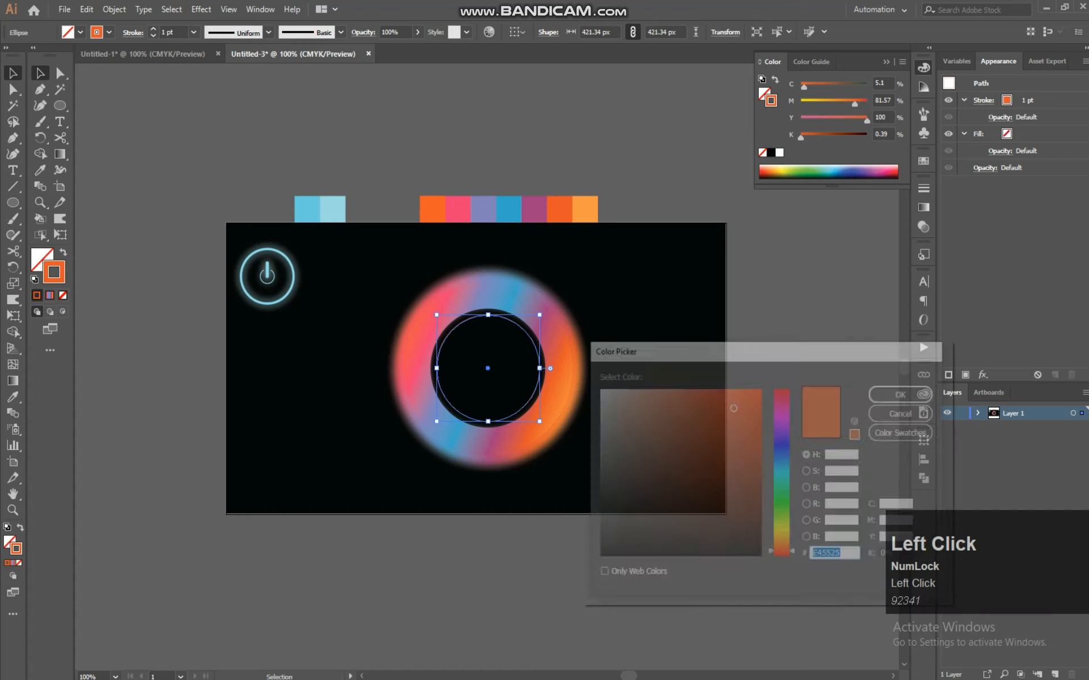
{"action": "left_click", "coordinate": [905, 393]}
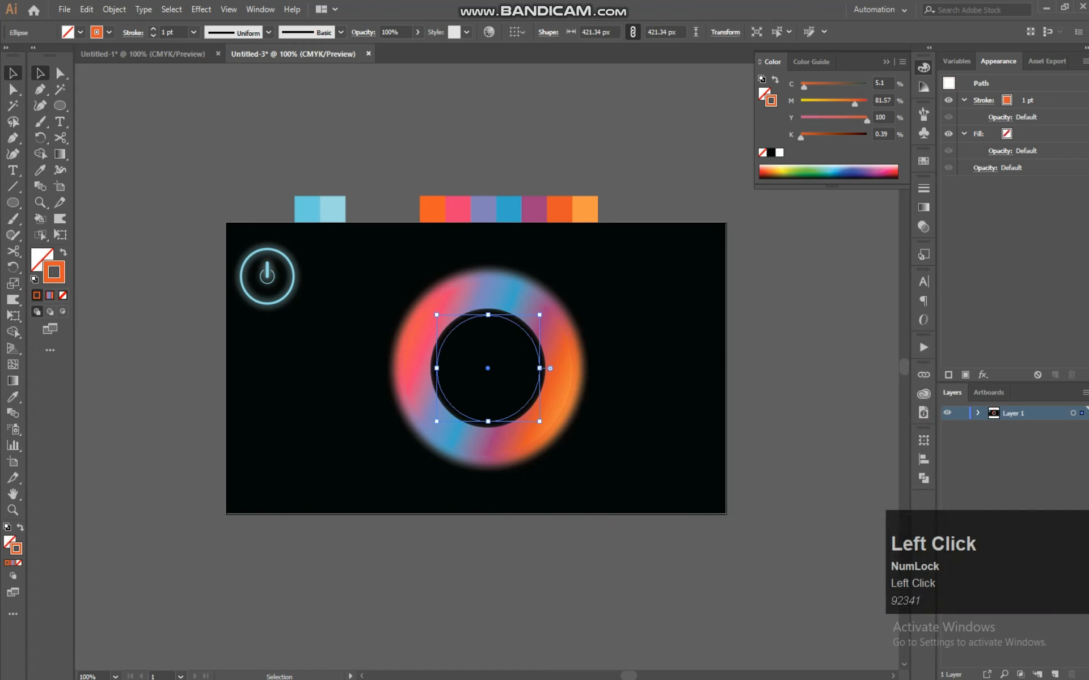
{"action": "key", "text": "ctrl+equal"}
{"action": "key", "text": "v"}
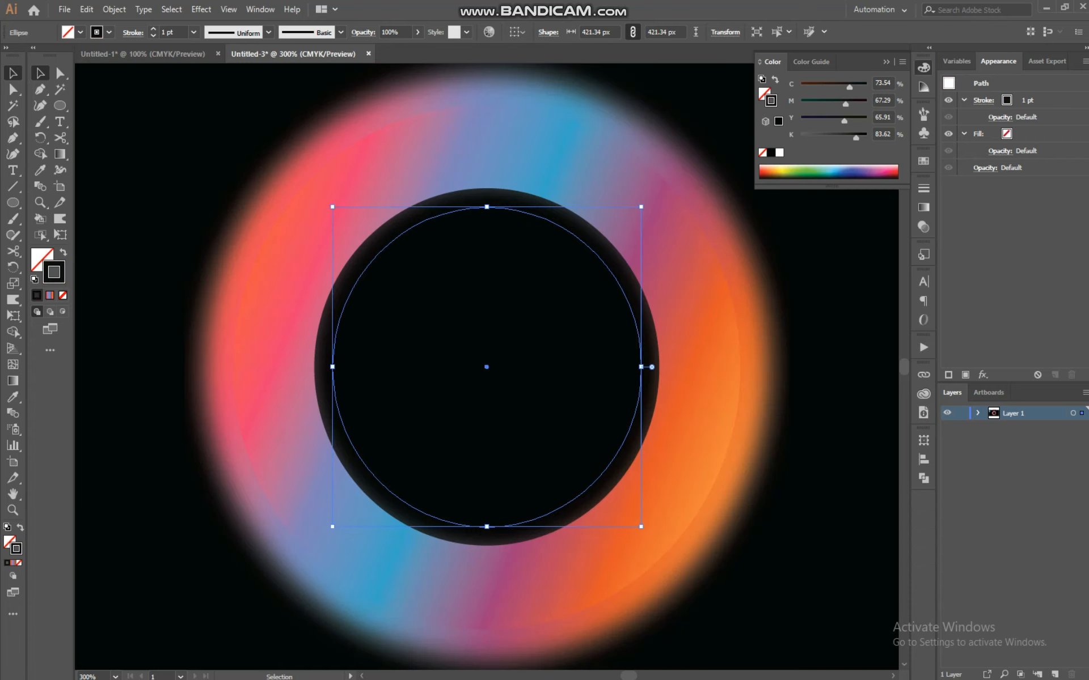
{"action": "left_click", "coordinate": [153, 29]}
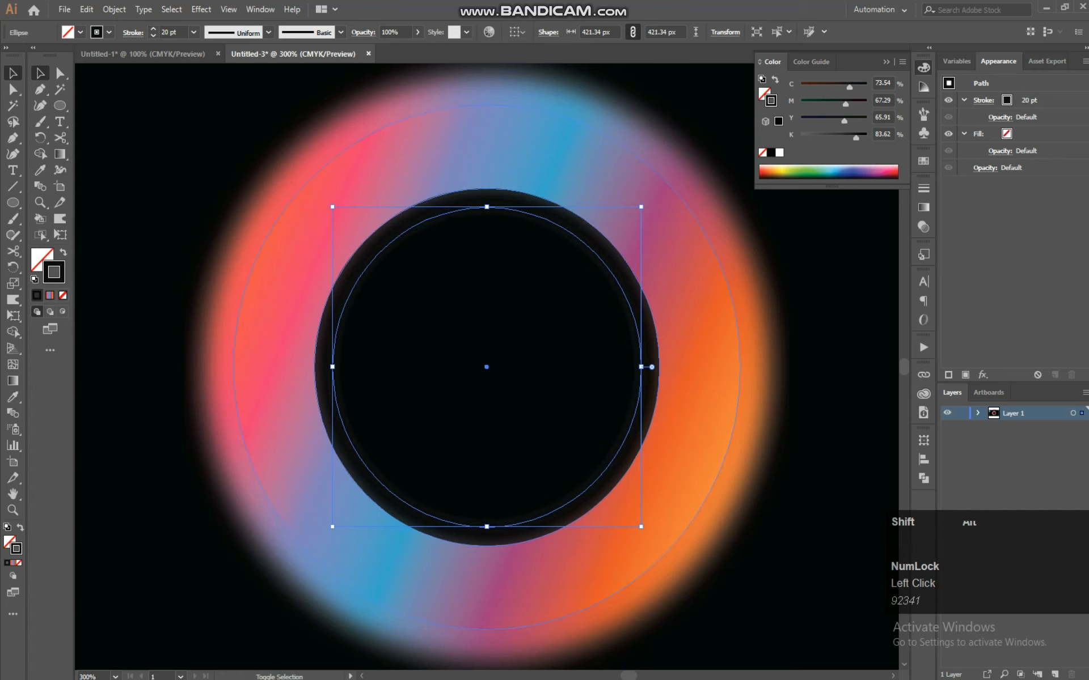
Enlarge the circle to about 565 px wide and raise its stroke weight to 39 pt
{"action": "left_click_drag", "start_coordinate": [487, 367], "coordinate": [694, 581]}
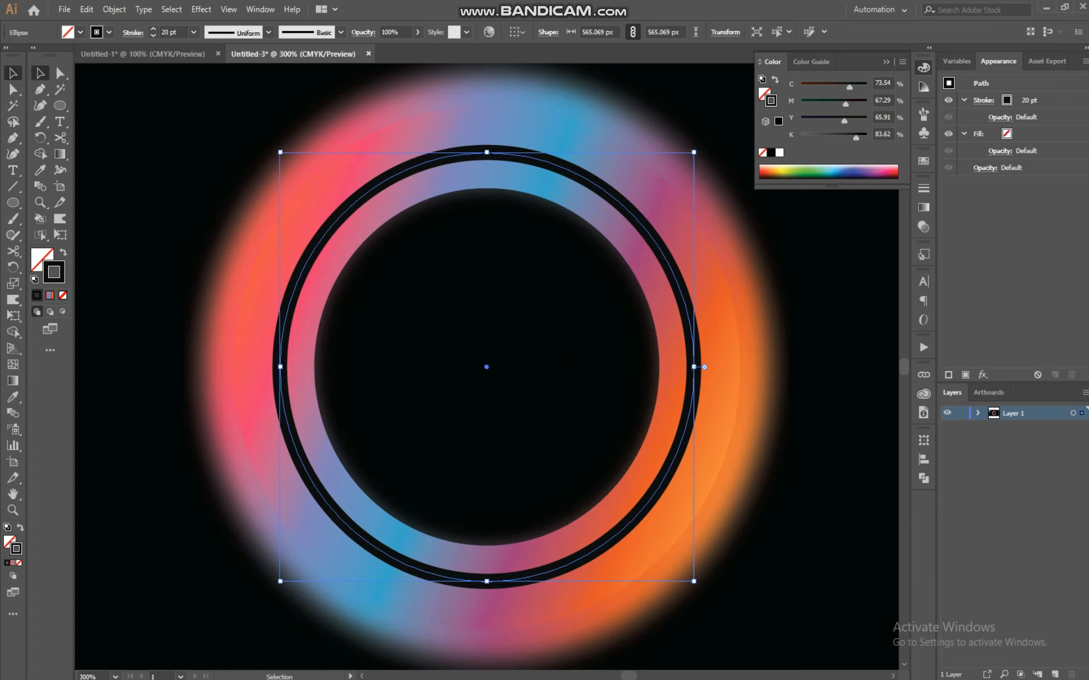
{"action": "left_click", "coordinate": [153, 29]}
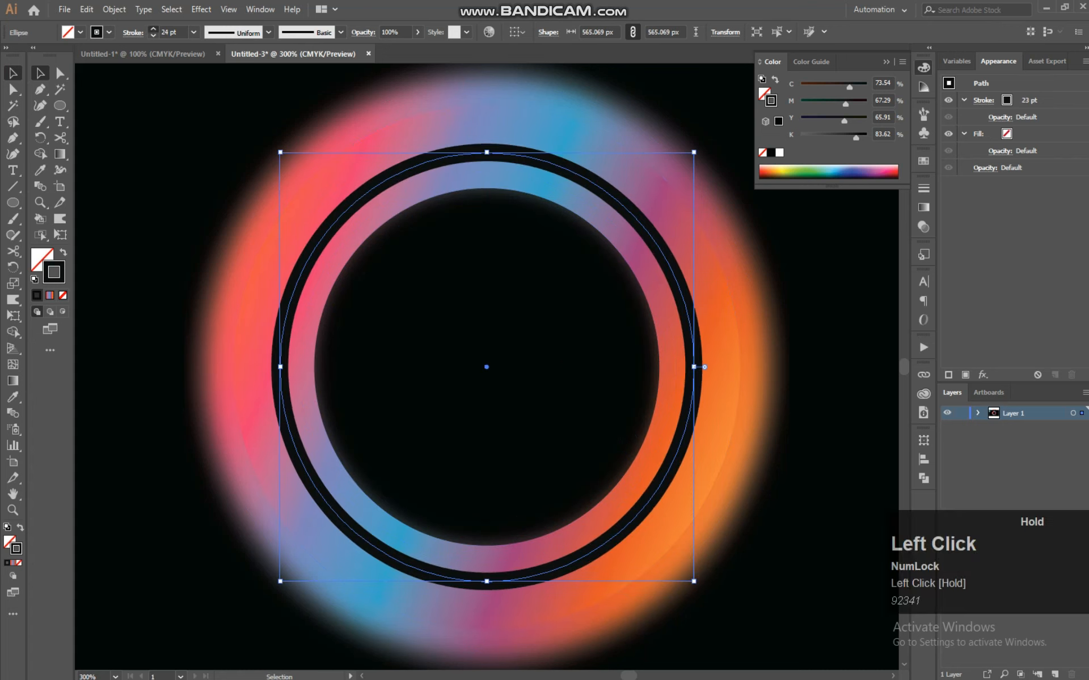
{"action": "left_click", "coordinate": [152, 29]}
{"action": "left_click", "coordinate": [153, 29]}
{"action": "left_click", "coordinate": [153, 29]}
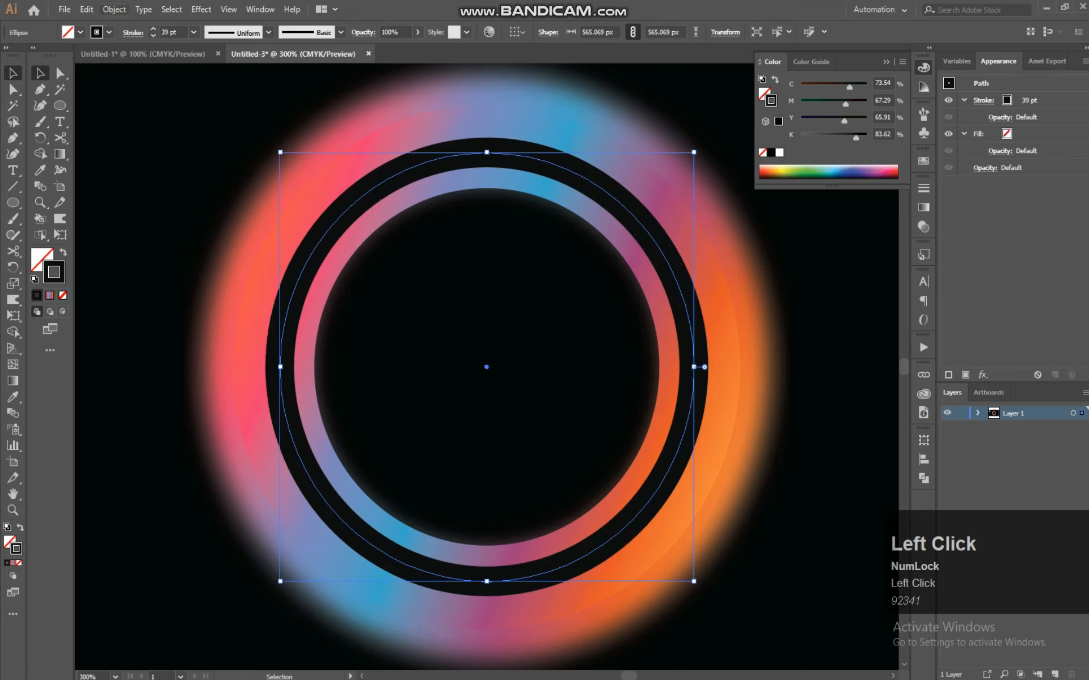
Convert the circle's stroke into an outlined shape with Outline Stroke
{"action": "left_click", "coordinate": [114, 9]}
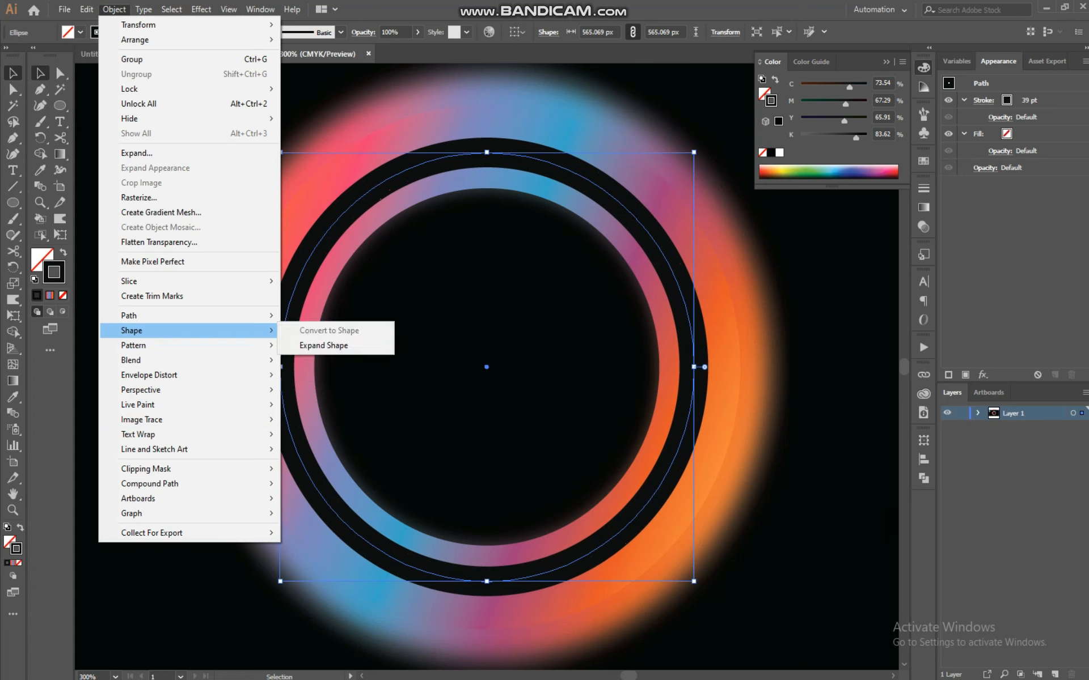
{"action": "mouse_move", "coordinate": [170, 315]}
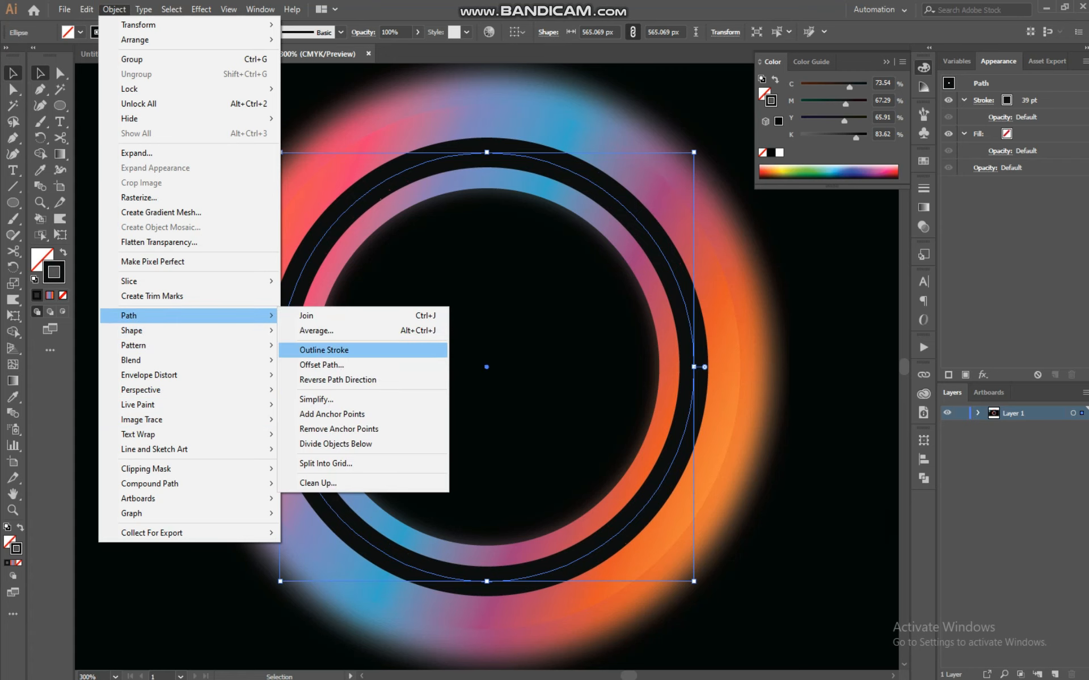
{"action": "left_click", "coordinate": [343, 349]}
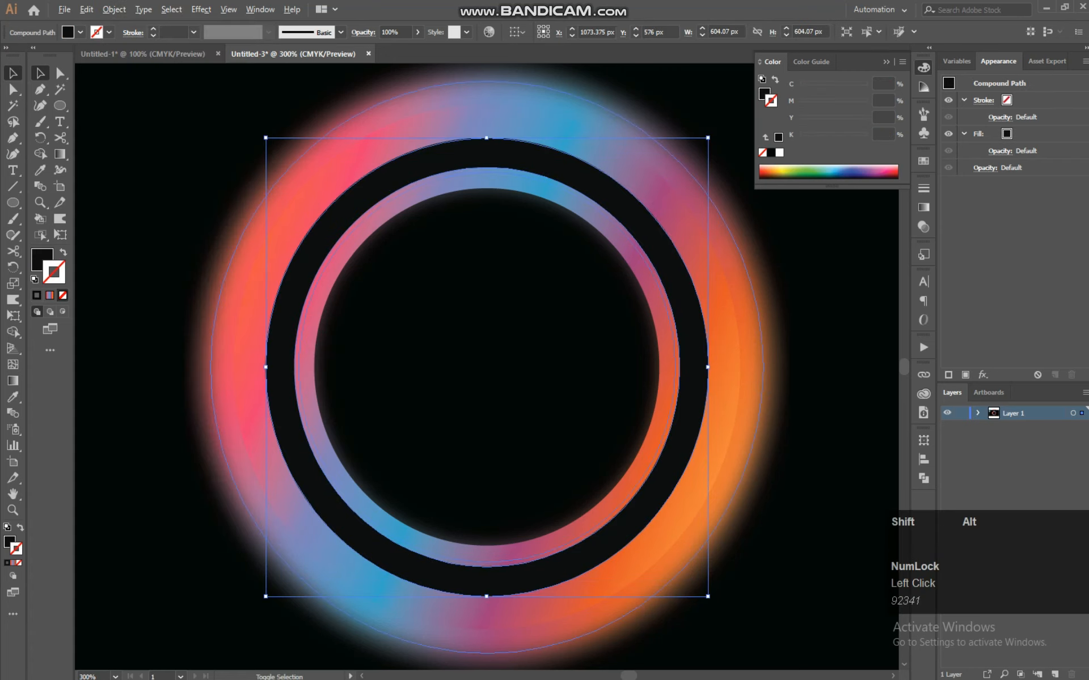
Scale the outlined ring down to about 488 px wide so it hugs the ring's hole
{"action": "left_click_drag", "start_coordinate": [708, 597], "coordinate": [664, 569]}
{"action": "right_click", "coordinate": [546, 220]}
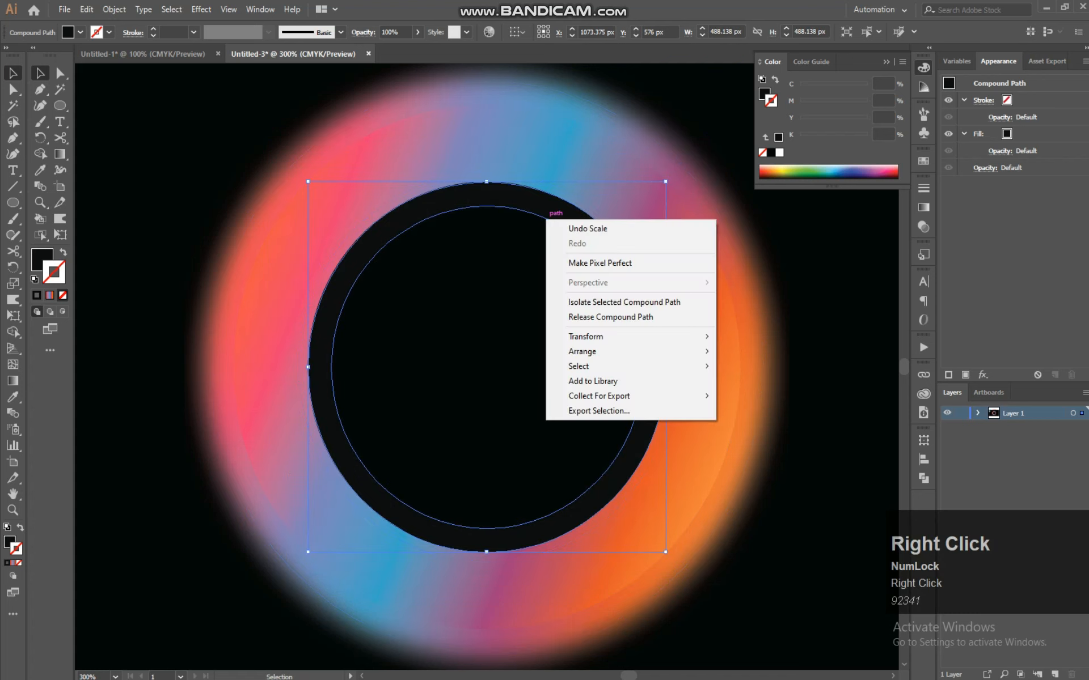
{"action": "mouse_move", "coordinate": [624, 352]}
{"action": "left_click", "coordinate": [749, 367]}
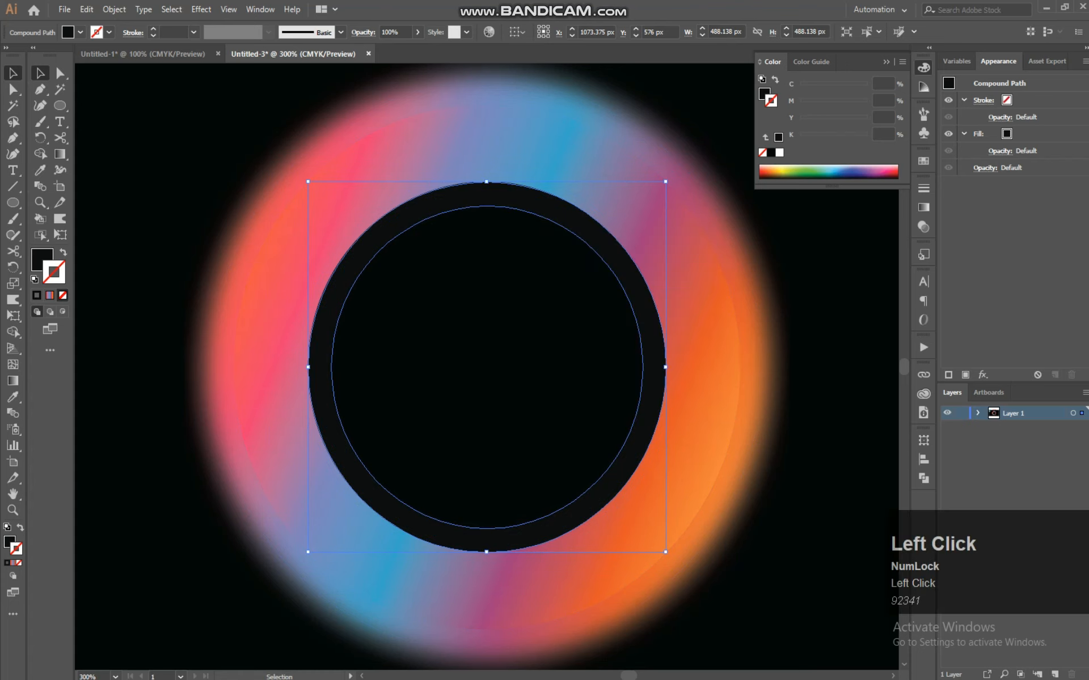
{"action": "right_click", "coordinate": [629, 289]}
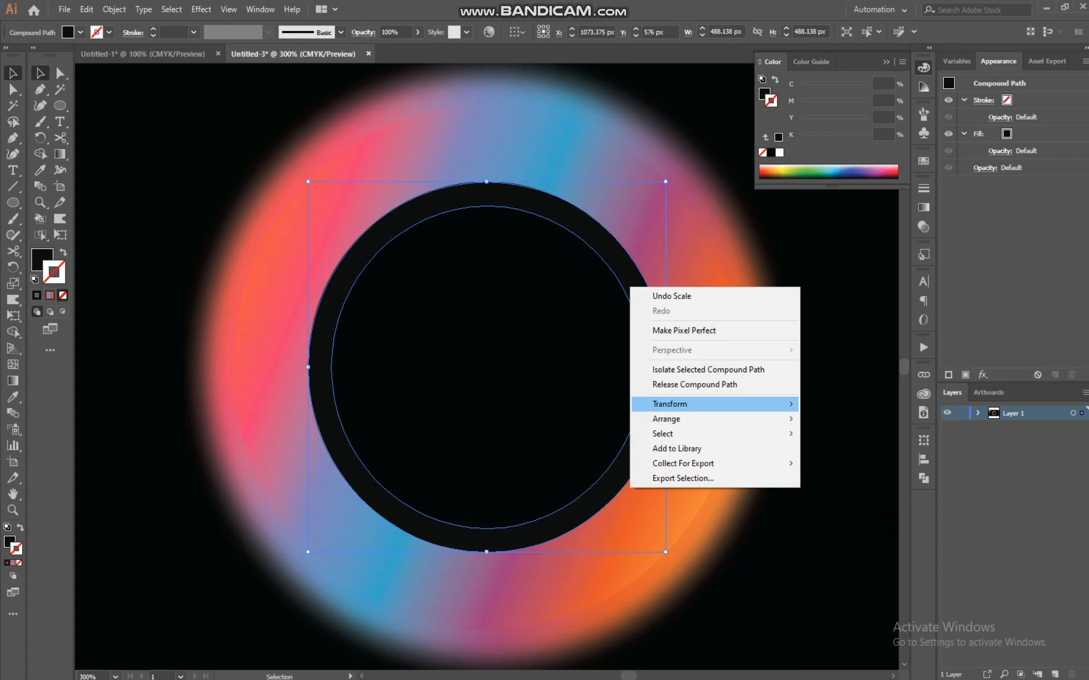
{"action": "mouse_move", "coordinate": [680, 419]}
{"action": "left_click", "coordinate": [842, 419]}
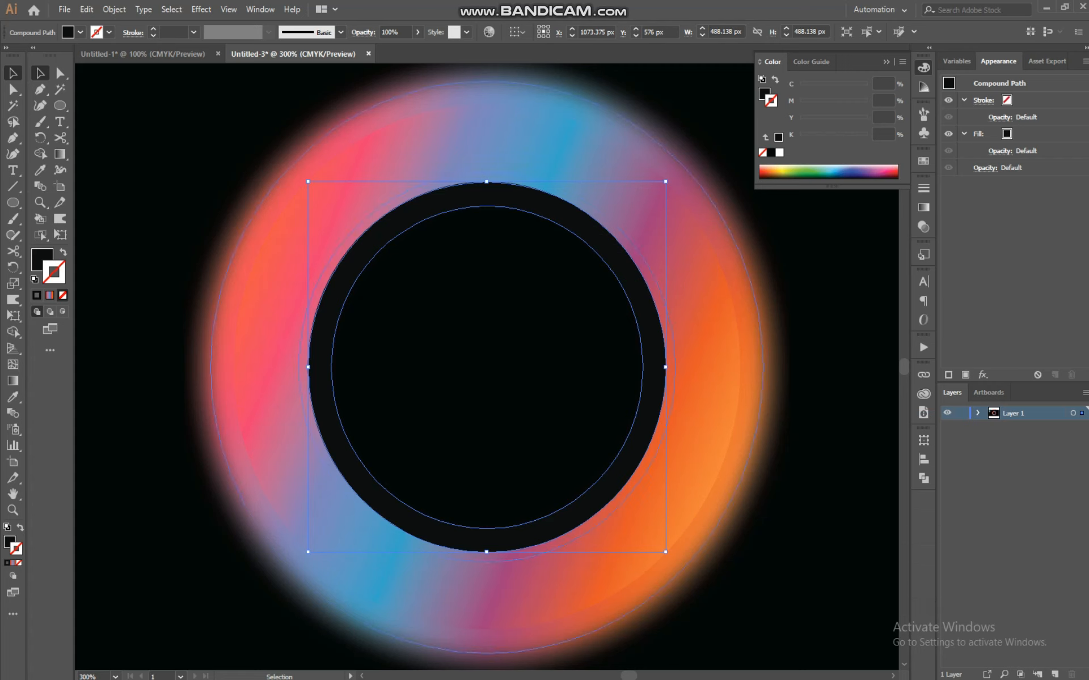
Select the outlined ring together with the glowing rings and align them to a common centre
{"action": "left_click", "coordinate": [801, 236]}
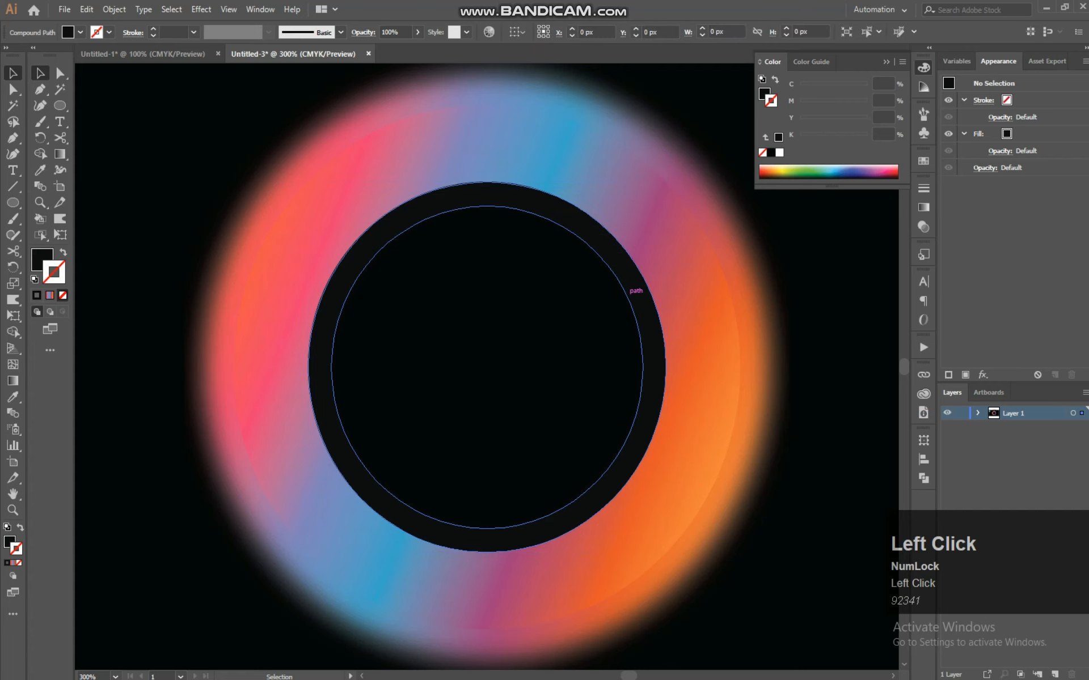
{"action": "left_click_drag", "start_coordinate": [658, 315], "coordinate": [679, 316]}
{"action": "left_click_drag", "start_coordinate": [801, 231], "coordinate": [418, 476]}
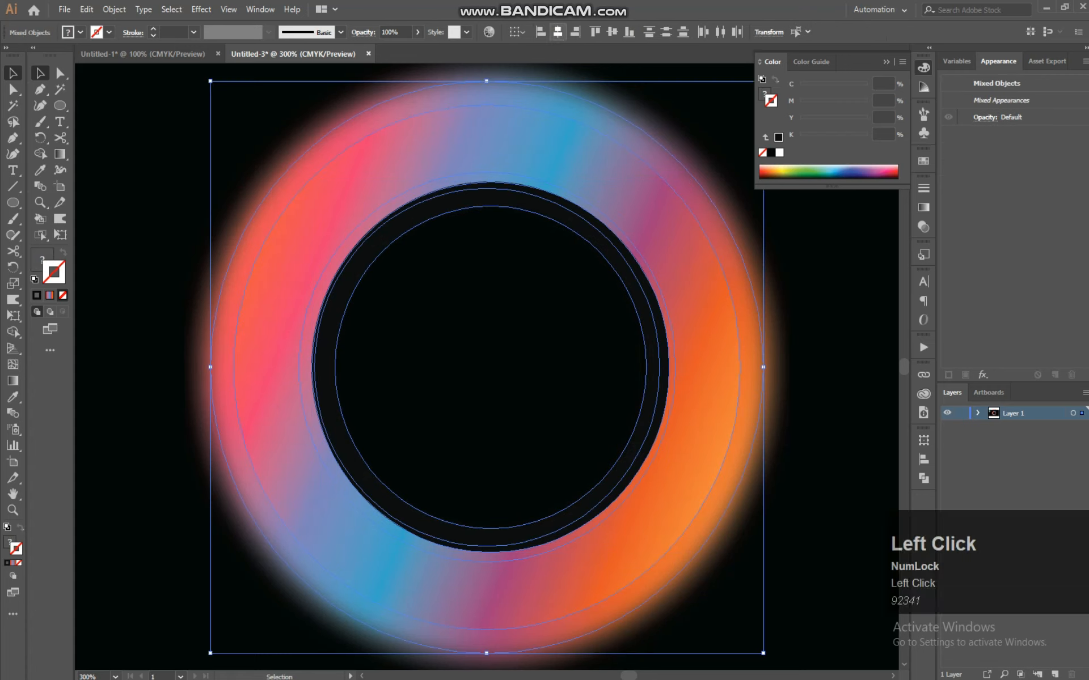
{"action": "left_click", "coordinate": [611, 30]}
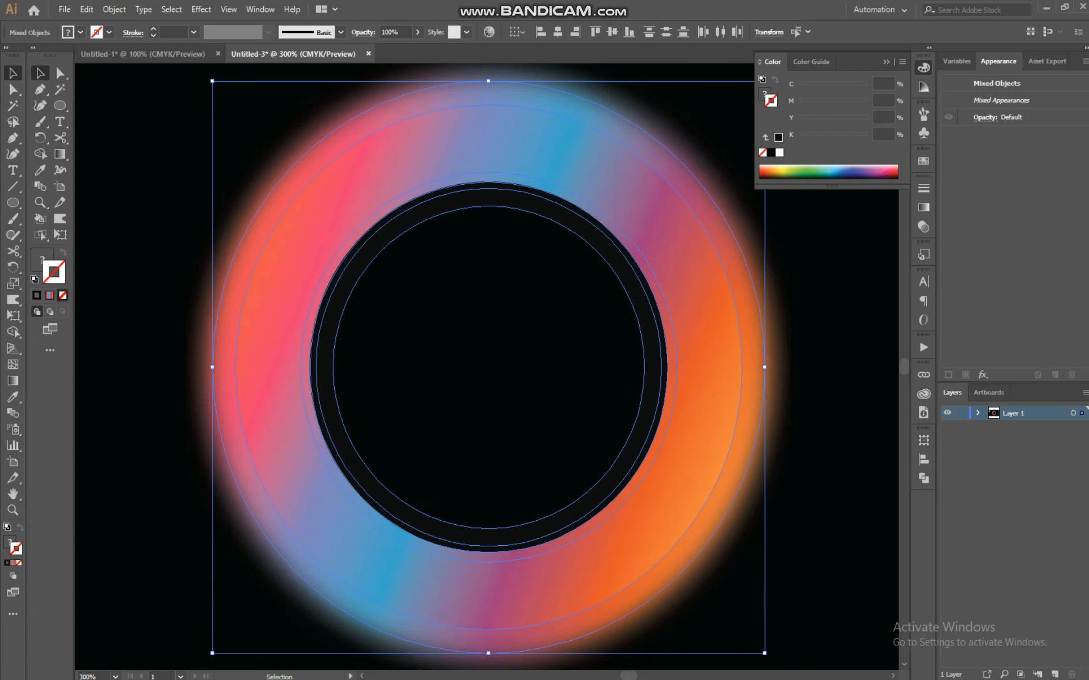
{"action": "left_click", "coordinate": [630, 290]}
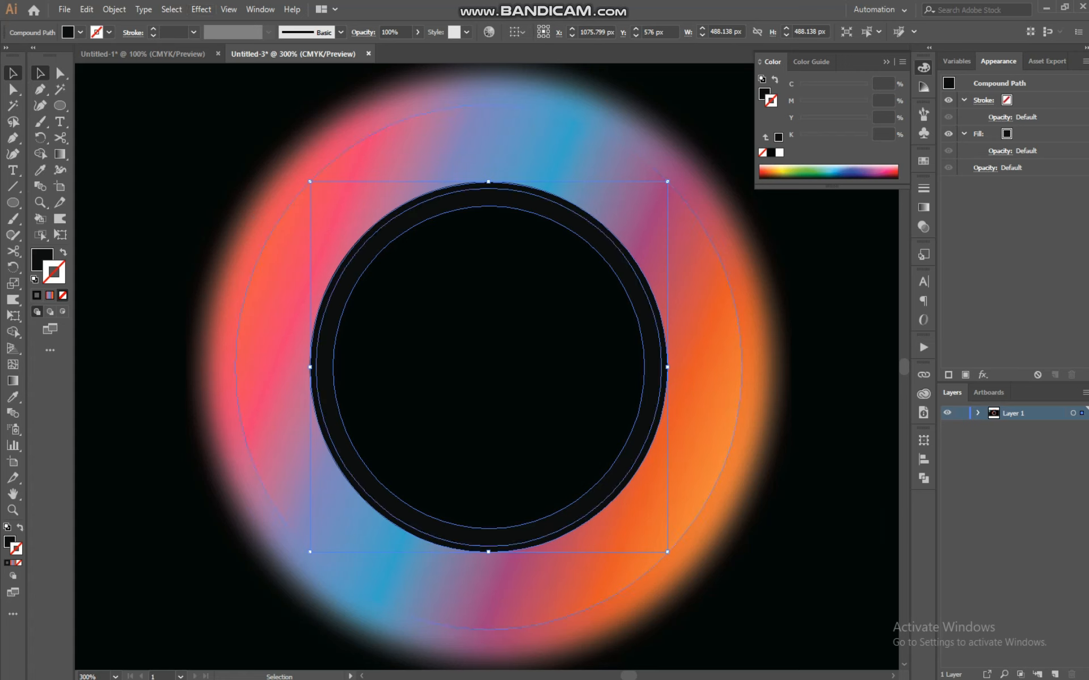
{"action": "key", "text": "ctrl+="}
{"action": "key", "text": "ctrl+="}
{"action": "key", "text": "ctrl+="}
{"action": "key", "text": "space"}
{"action": "left_click_drag", "start_coordinate": [589, 495], "coordinate": [606, 300]}
{"action": "left_click_drag", "start_coordinate": [586, 373], "coordinate": [577, 294]}
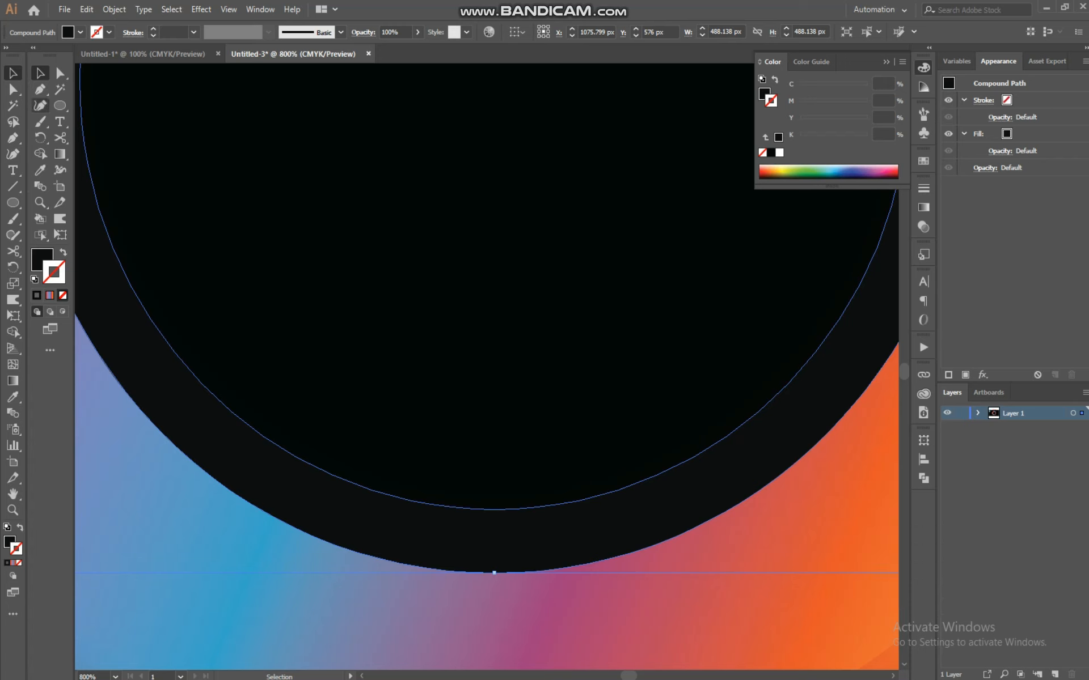
{"action": "left_click", "coordinate": [41, 90]}
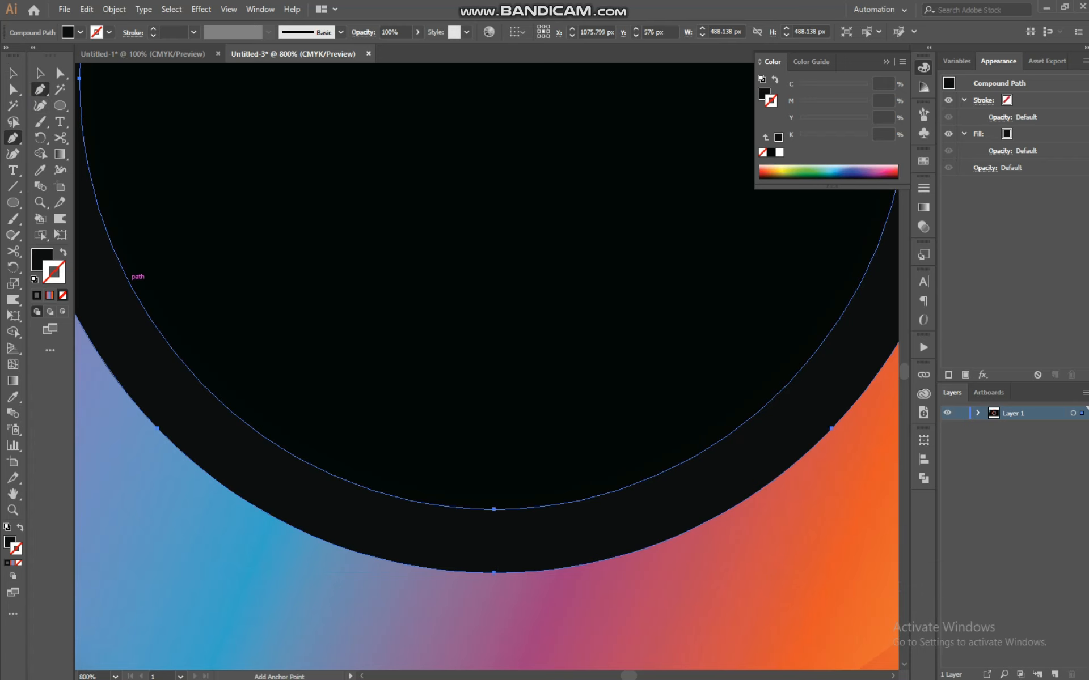
{"action": "left_click", "coordinate": [173, 350]}
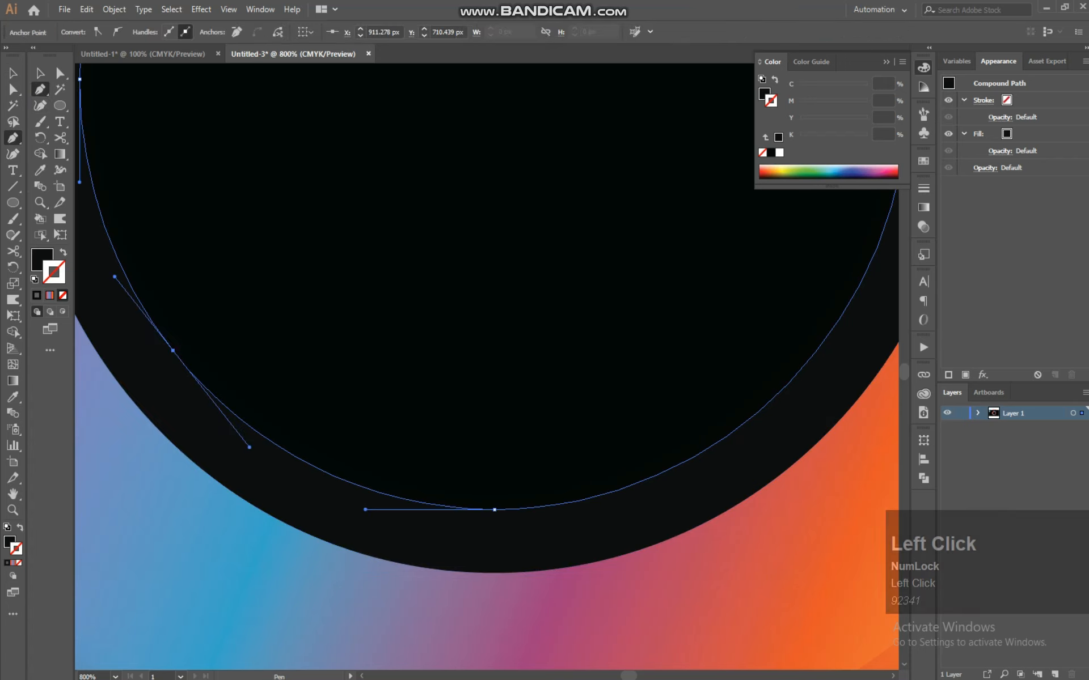
{"action": "key", "text": "ctrl+z"}
{"action": "left_click", "coordinate": [111, 224]}
{"action": "left_click", "coordinate": [493, 78], "text": "ctrl"}
{"action": "key", "text": "ctrl+minus"}
{"action": "key", "text": "ctrl+minus"}
{"action": "left_click", "coordinate": [443, 423]}
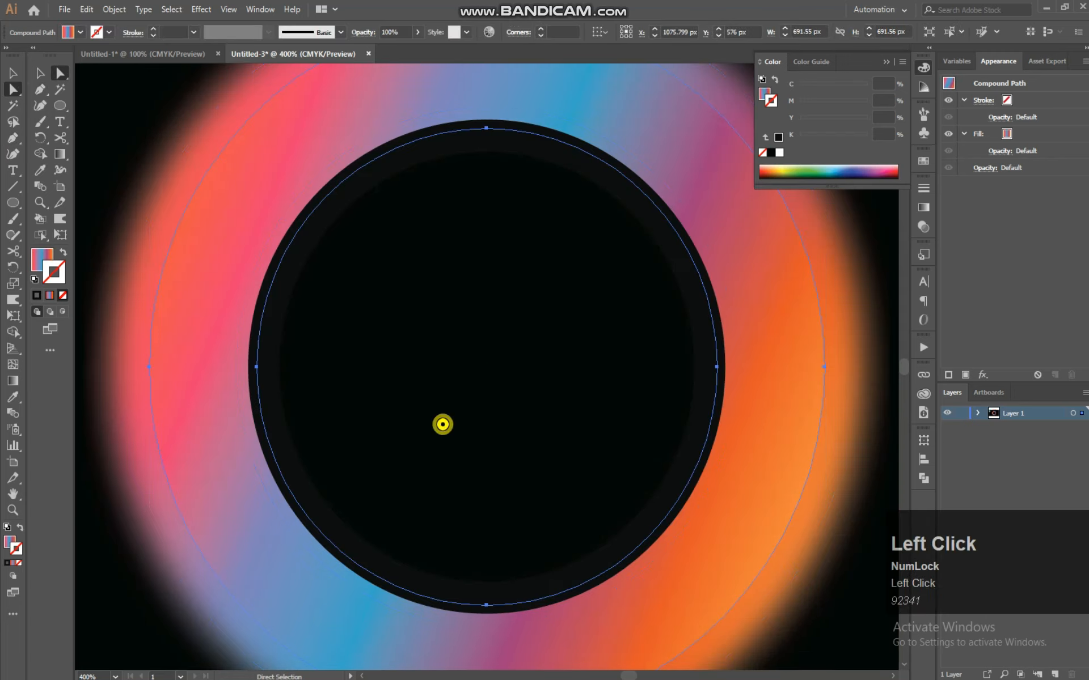
Draw a curved crescent highlight along the bottom inner edge of the ring's hole with the Pen tool
{"action": "key", "text": "ctrl+equal"}
{"action": "key", "text": "ctrl+equal"}
{"action": "key", "text": "space"}
{"action": "left_click_drag", "start_coordinate": [442, 423], "coordinate": [462, 158]}
{"action": "left_click", "coordinate": [36, 89]}
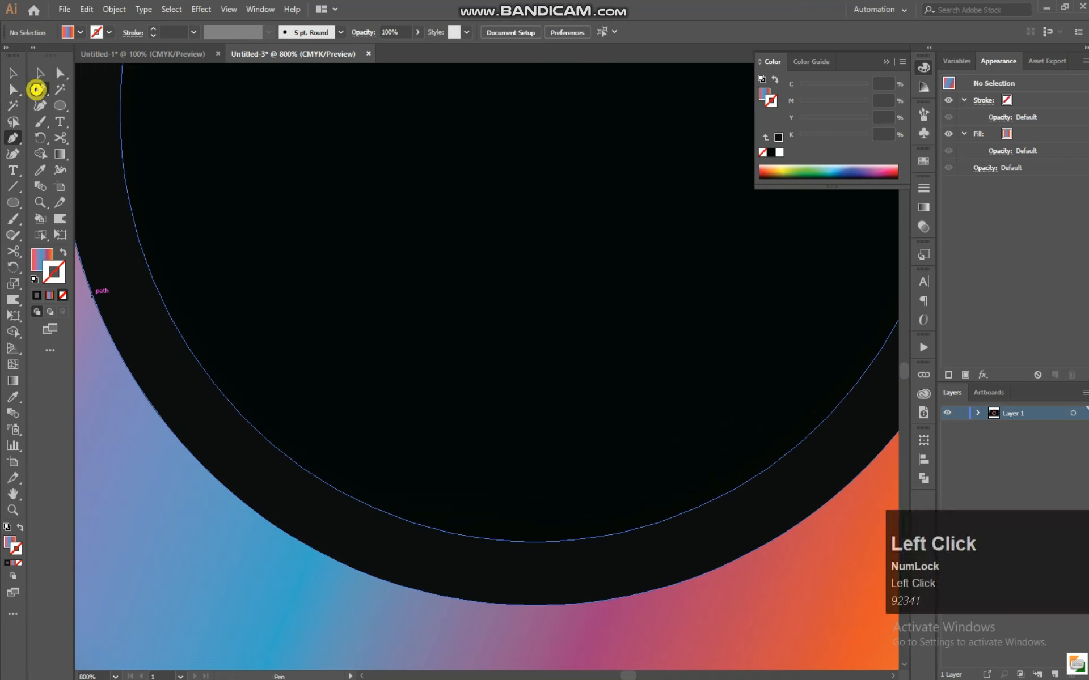
{"action": "left_click", "coordinate": [249, 423]}
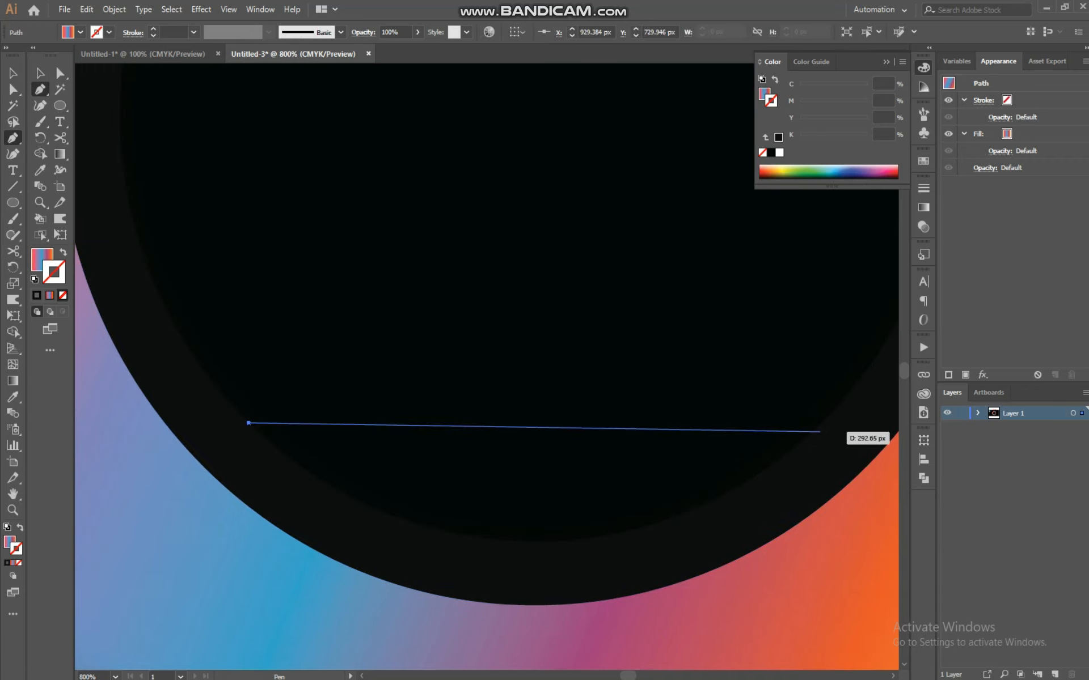
{"action": "left_click_drag", "start_coordinate": [816, 428], "coordinate": [873, 226]}
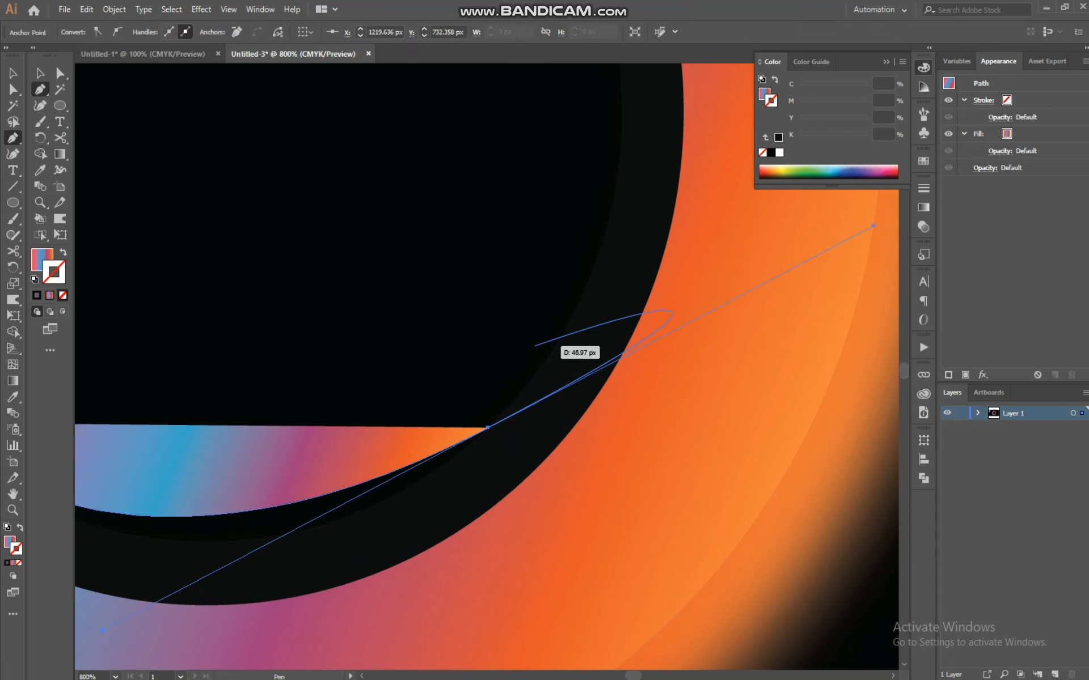
{"action": "key", "text": "Num_Lock"}
{"action": "key", "text": "ctrl+minus"}
{"action": "key", "text": "ctrl+minus"}
{"action": "key", "text": "ctrl+minus"}
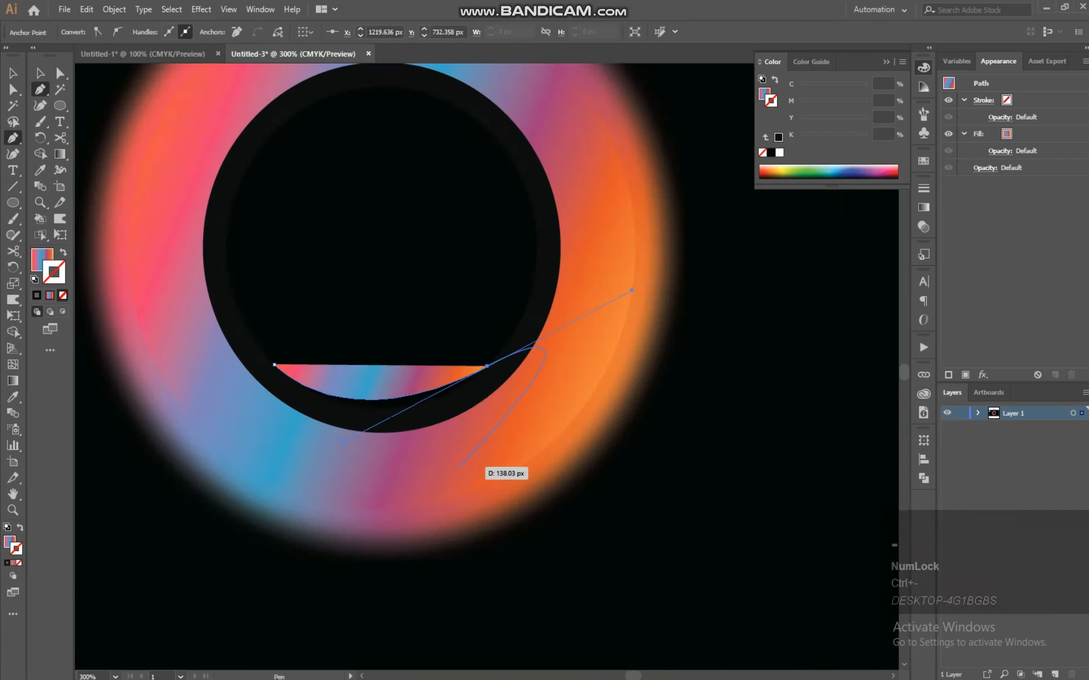
{"action": "key", "text": "alt"}
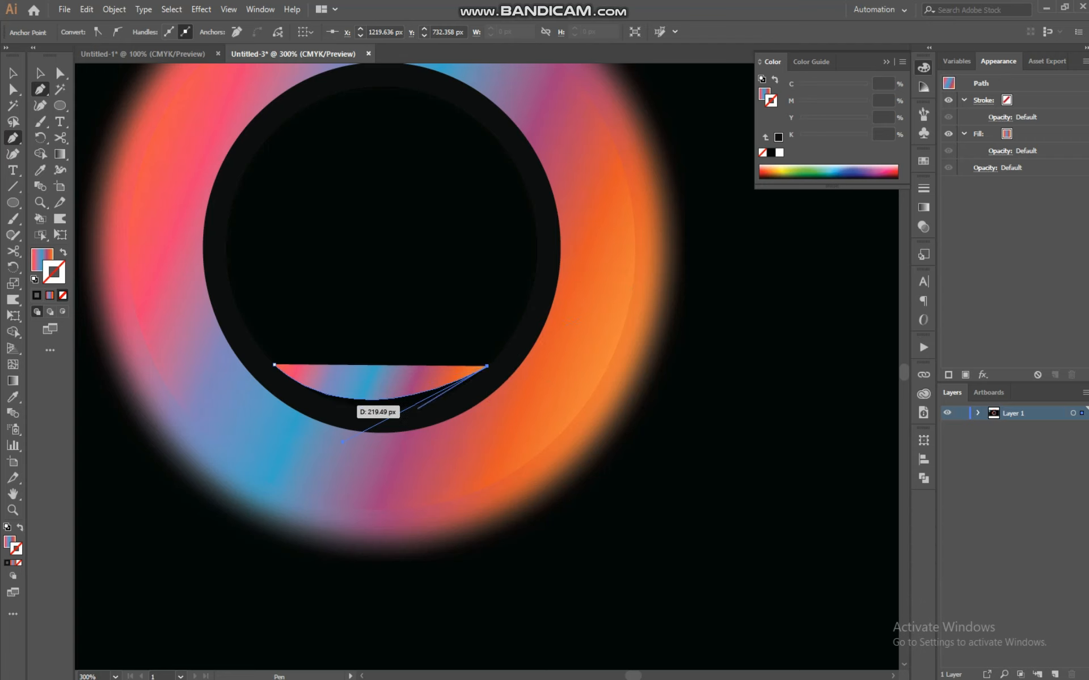
{"action": "left_click_drag", "start_coordinate": [274, 365], "coordinate": [216, 333]}
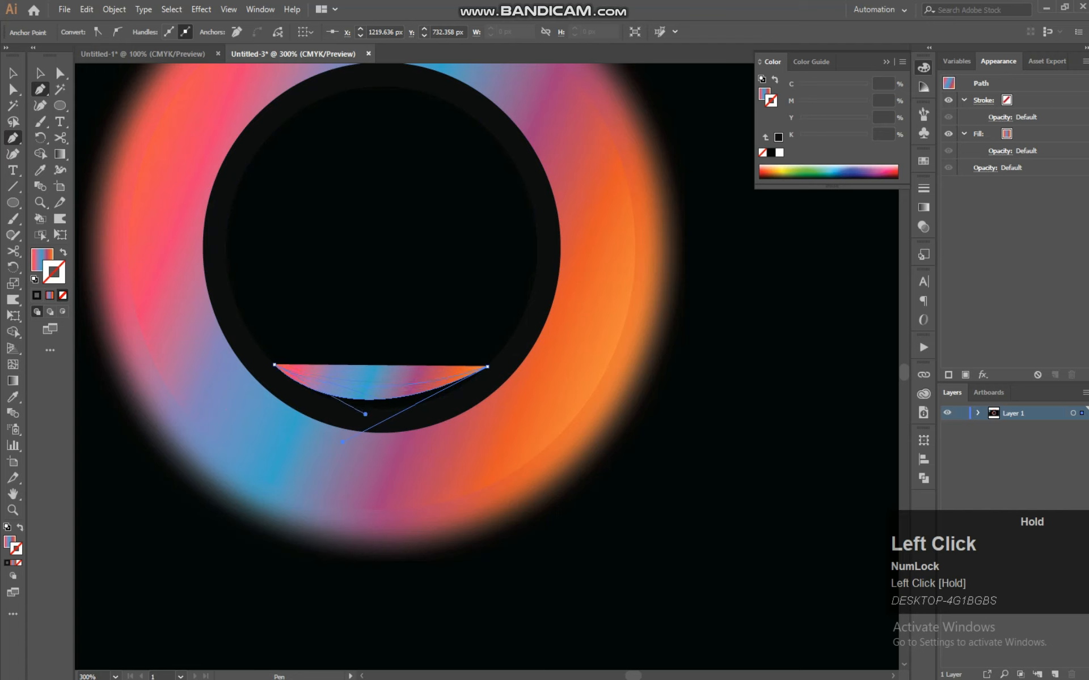
{"action": "left_click_drag", "start_coordinate": [188, 297], "coordinate": [187, 298]}
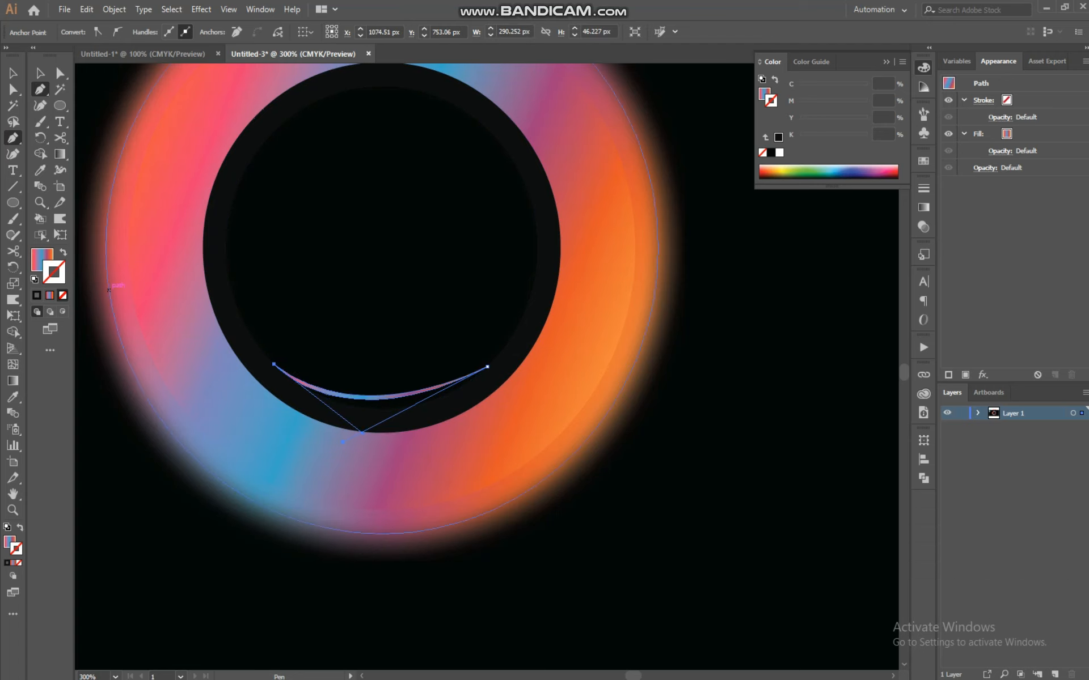
Fill the crescent highlight with near-white colour F9F7F7
{"action": "left_click", "coordinate": [44, 256]}
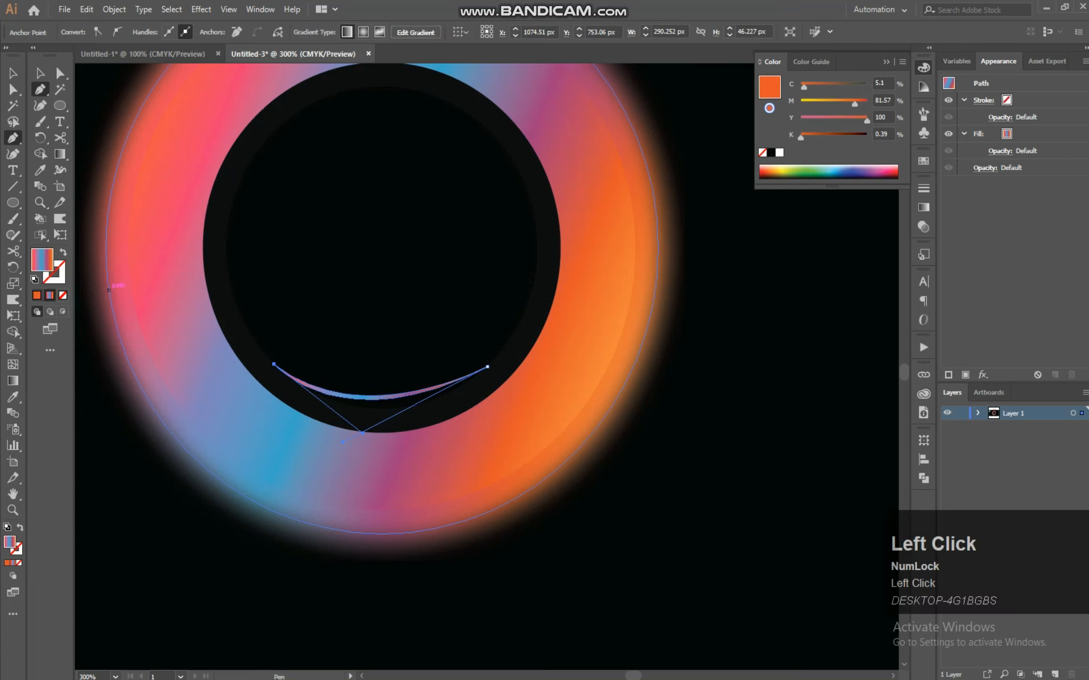
{"action": "left_click", "coordinate": [37, 295]}
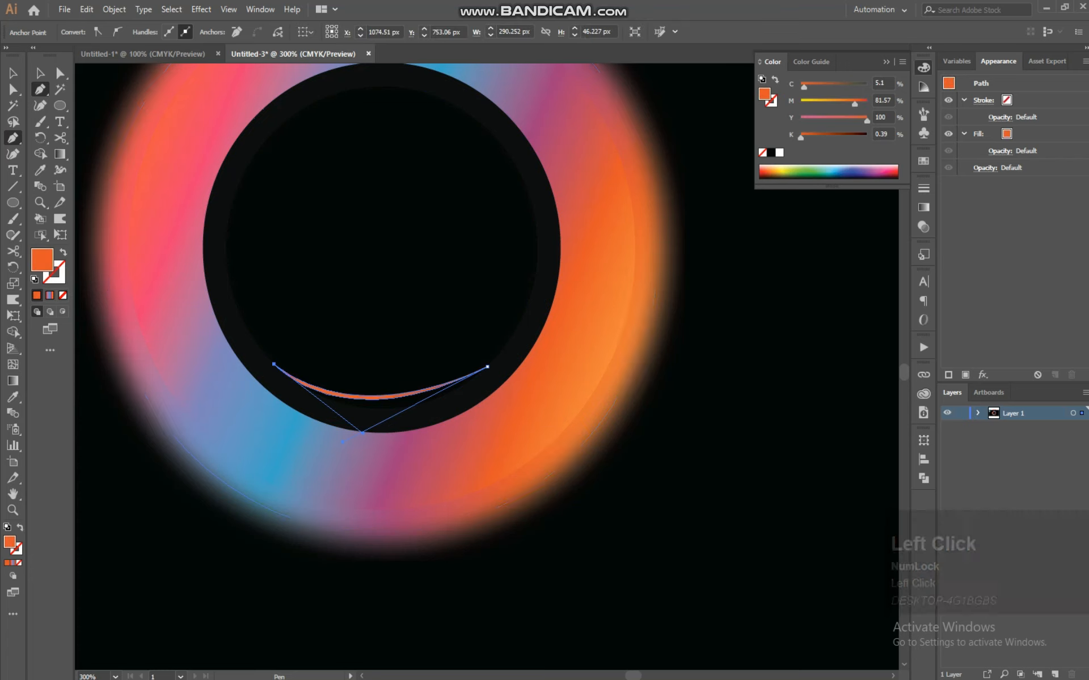
{"action": "double_click", "coordinate": [42, 259]}
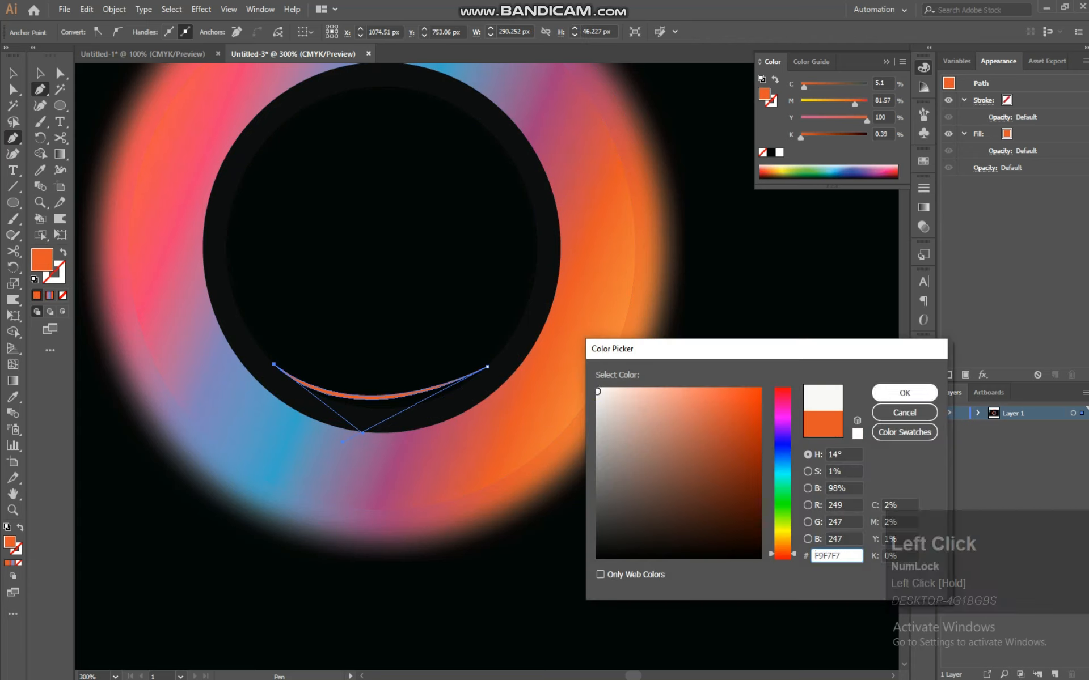
{"action": "left_click", "coordinate": [905, 393]}
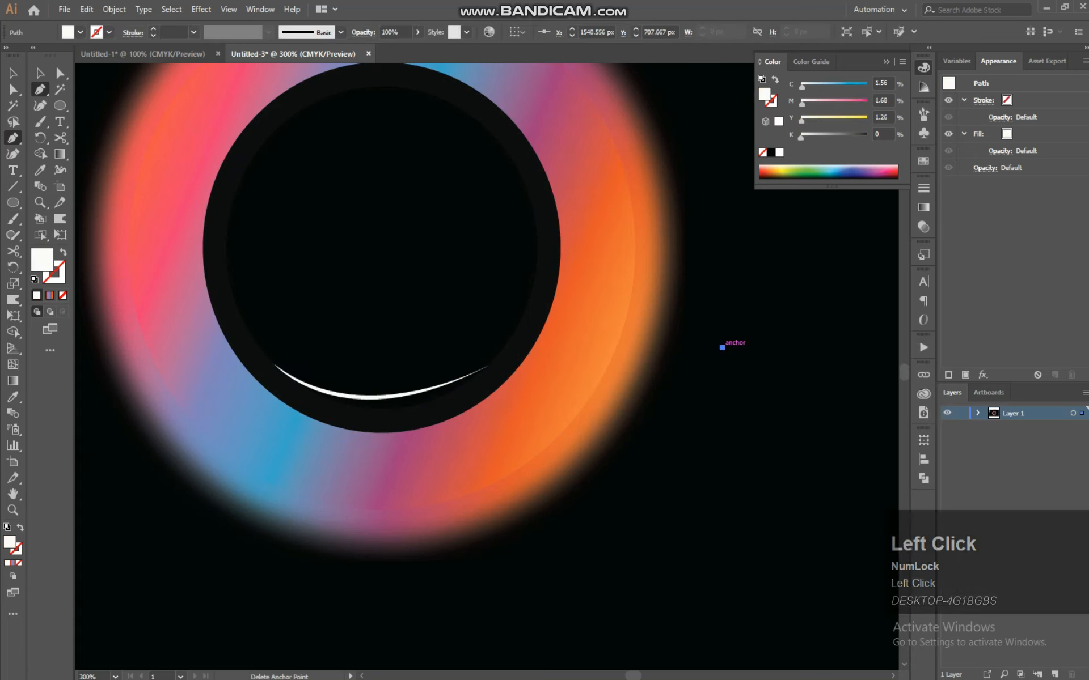
{"action": "key", "text": "ctrl+z"}
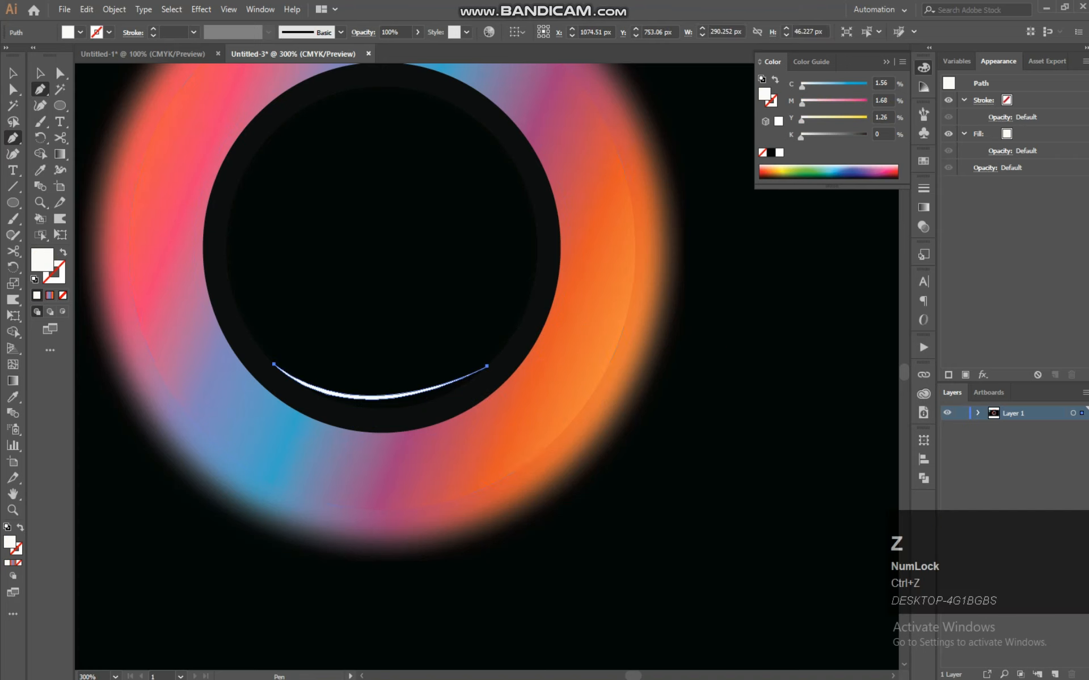
Deselect and examine the crescent highlight inside the ring at different zoom levels
{"action": "left_click", "coordinate": [41, 73]}
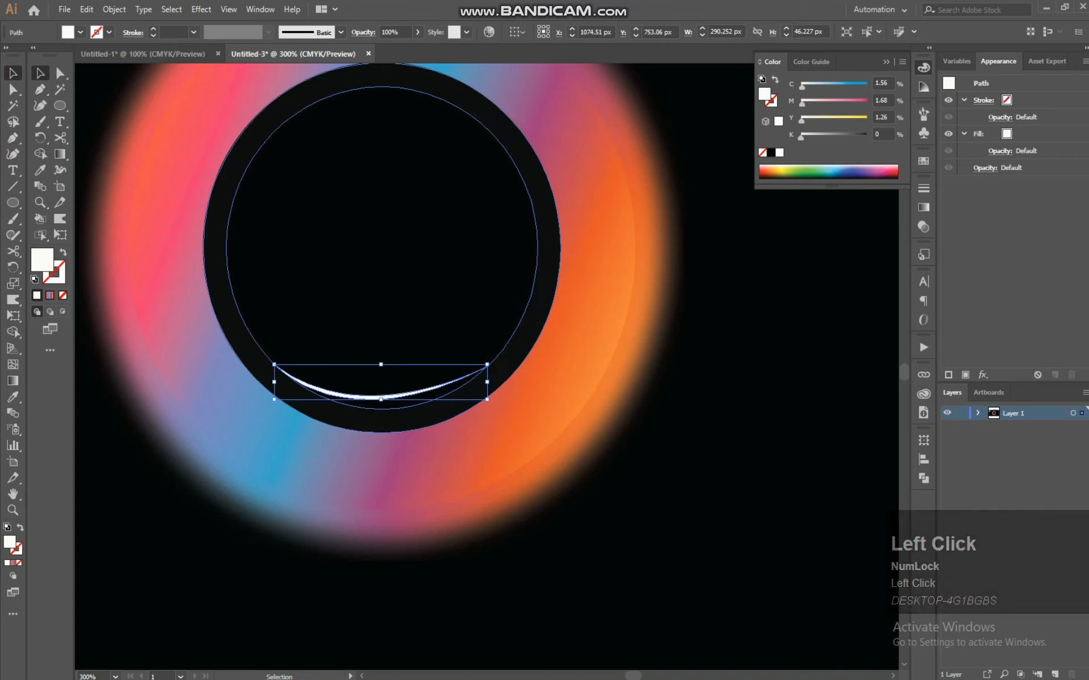
{"action": "left_click", "coordinate": [678, 372]}
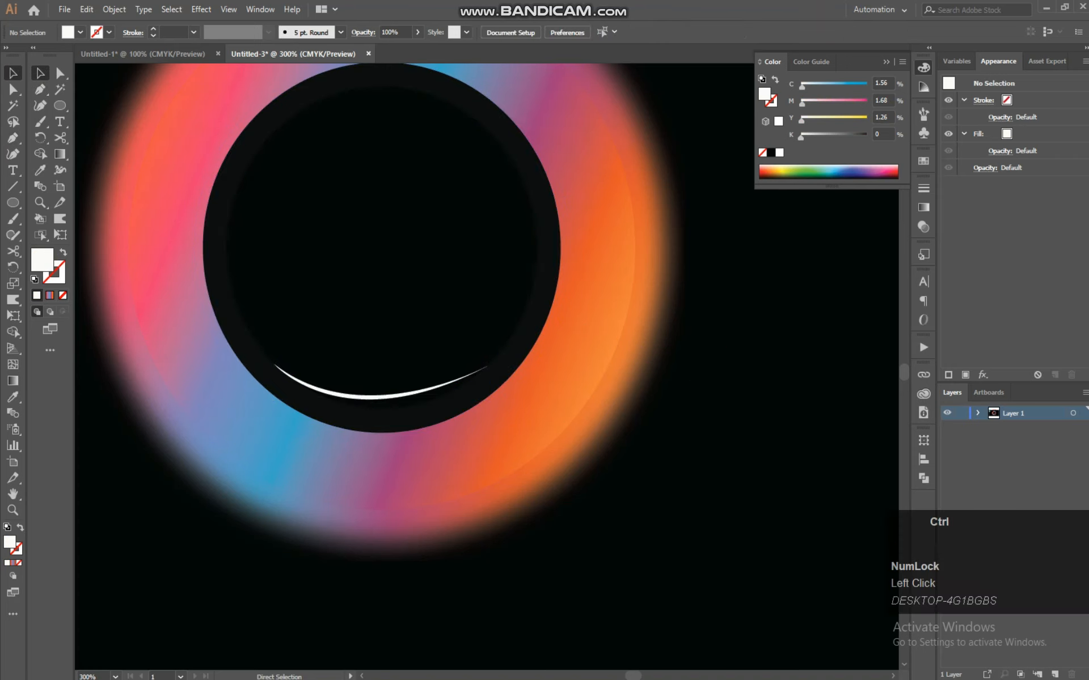
{"action": "key", "text": "ctrl+minus"}
{"action": "key", "text": "ctrl+minus"}
{"action": "key", "text": "ctrl+minus"}
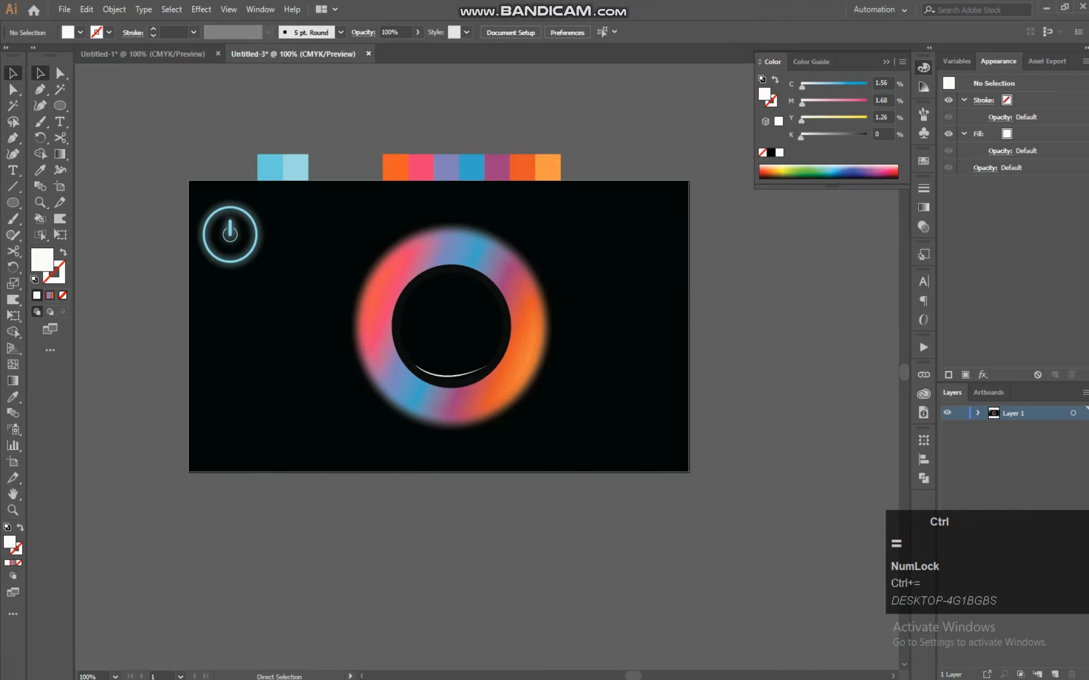
{"action": "key", "text": "ctrl+equal"}
{"action": "key", "text": "ctrl+equal"}
{"action": "key", "text": "ctrl+equal"}
{"action": "key", "text": "ctrl+equal"}
{"action": "key", "text": "ctrl+equal"}
{"action": "key", "text": "space"}
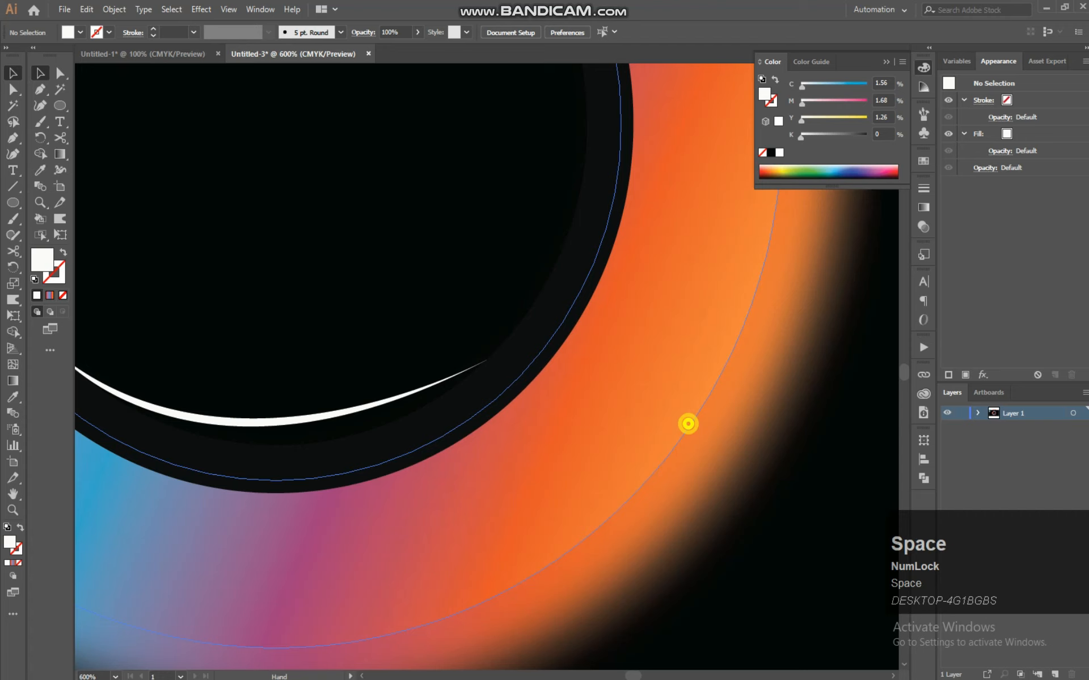
{"action": "left_click_drag", "start_coordinate": [486, 417], "coordinate": [707, 417]}
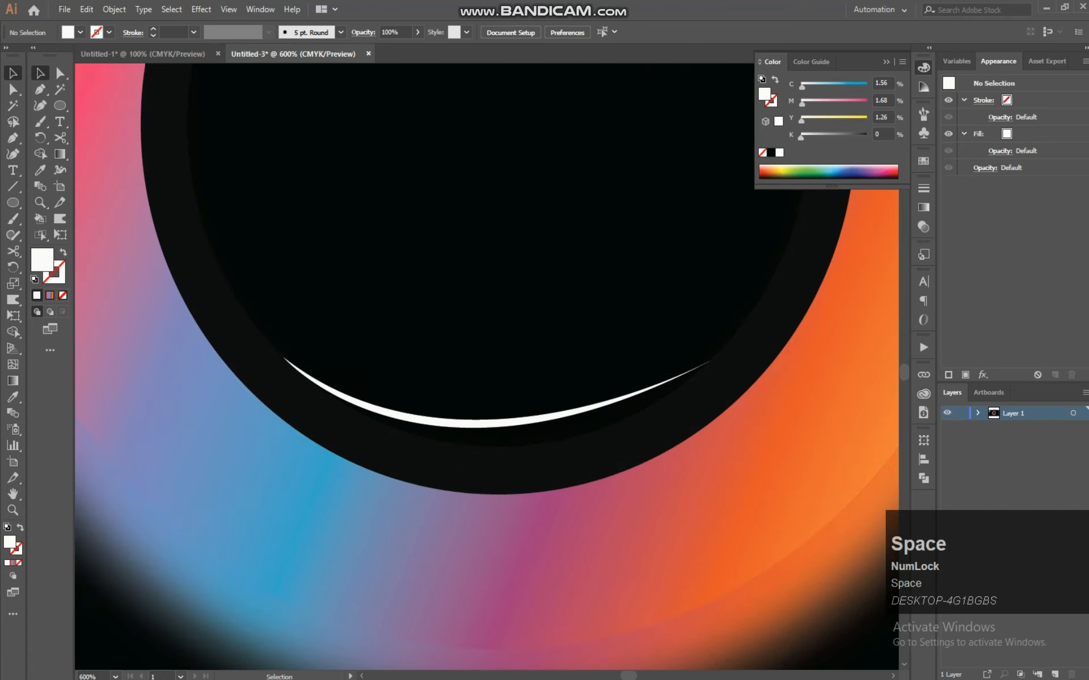
Reshape the crescent highlight by raising its left anchor and adjusting the curve handle of its right anchor
{"action": "left_click", "coordinate": [530, 416]}
{"action": "left_click", "coordinate": [60, 73]}
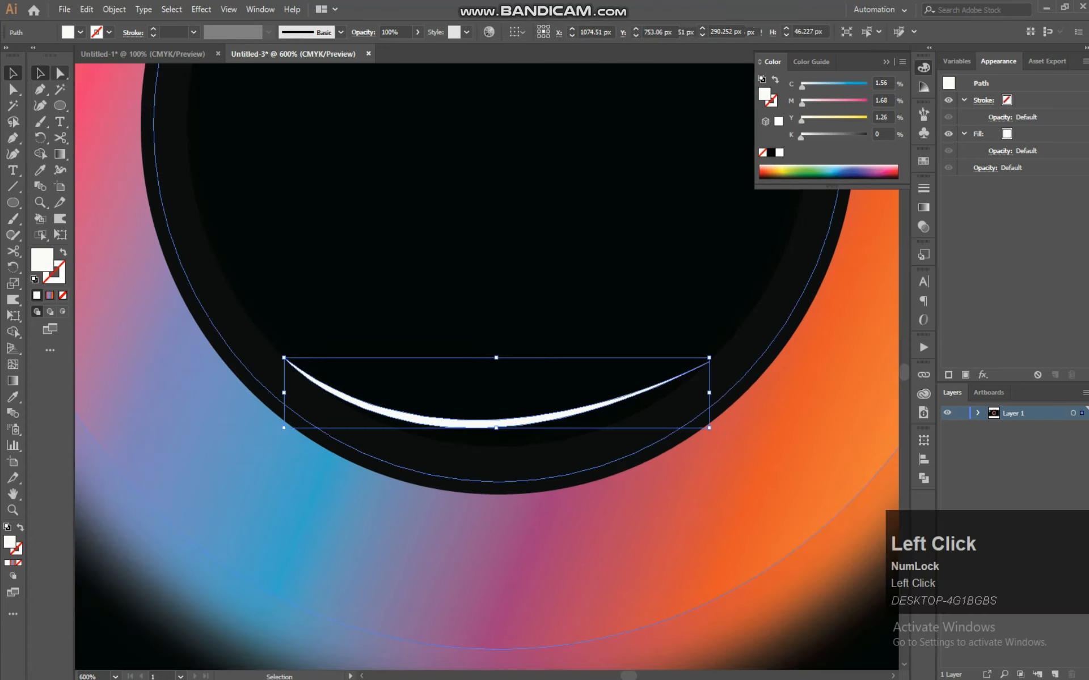
{"action": "left_click_drag", "start_coordinate": [294, 366], "coordinate": [307, 310]}
{"action": "left_click", "coordinate": [722, 306]}
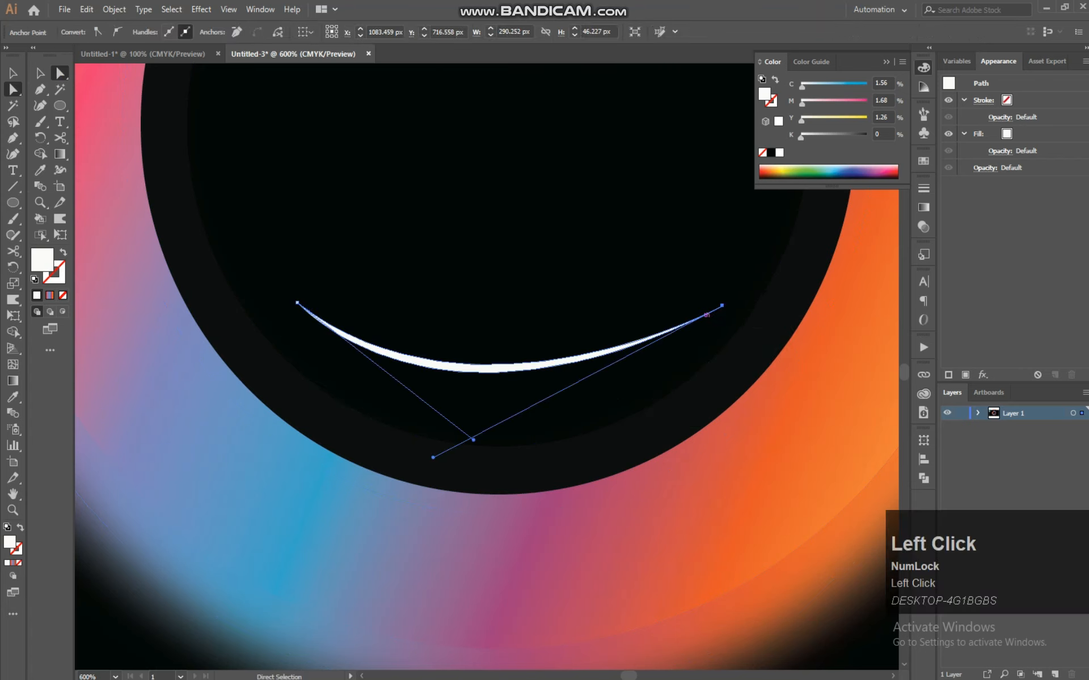
{"action": "left_click_drag", "start_coordinate": [433, 457], "coordinate": [453, 478]}
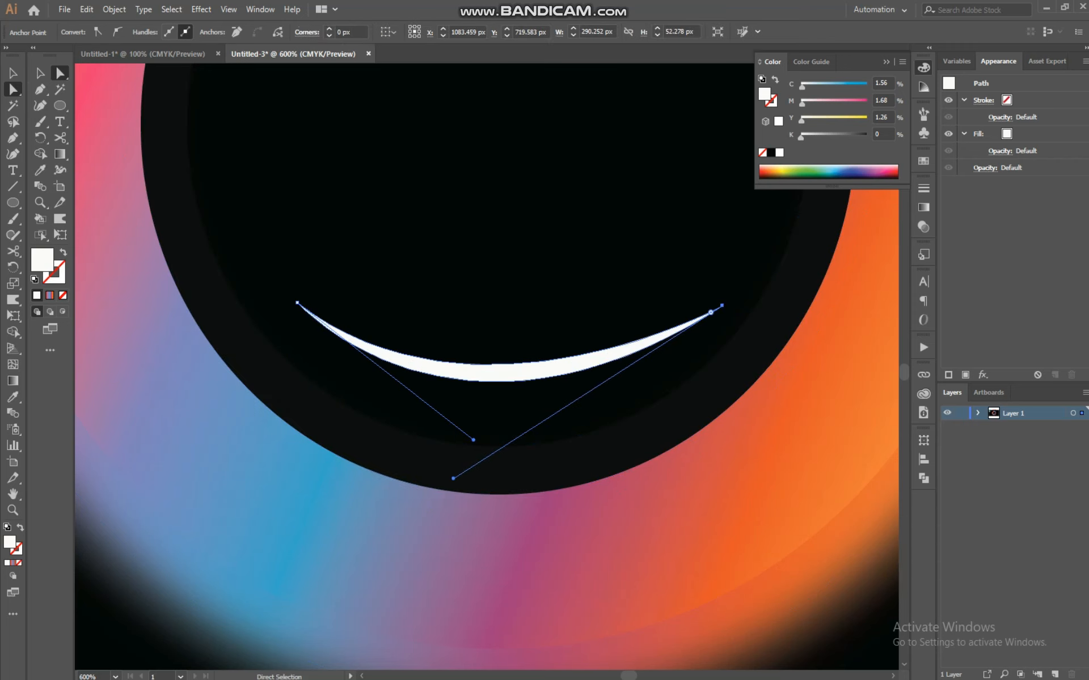
Move the crescent highlight lower inside the ring's hole and send it backward one level
{"action": "left_click", "coordinate": [13, 73]}
{"action": "left_click_drag", "start_coordinate": [498, 365], "coordinate": [501, 445]}
{"action": "key", "text": "ctrl+z"}
{"action": "right_click", "coordinate": [501, 446]}
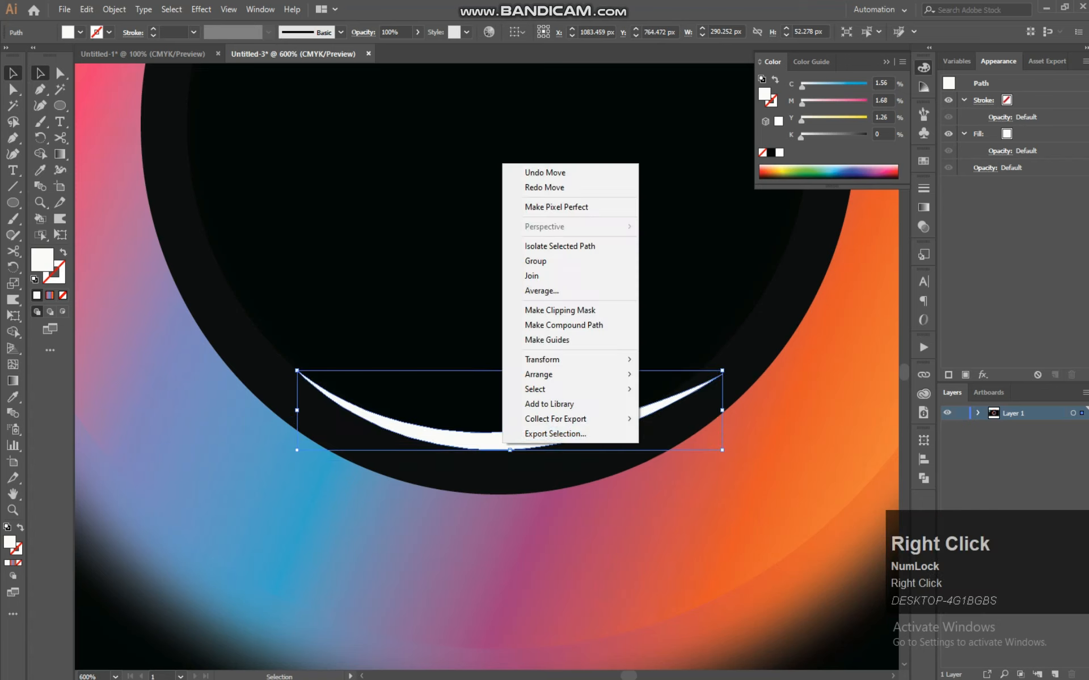
{"action": "mouse_move", "coordinate": [562, 374]}
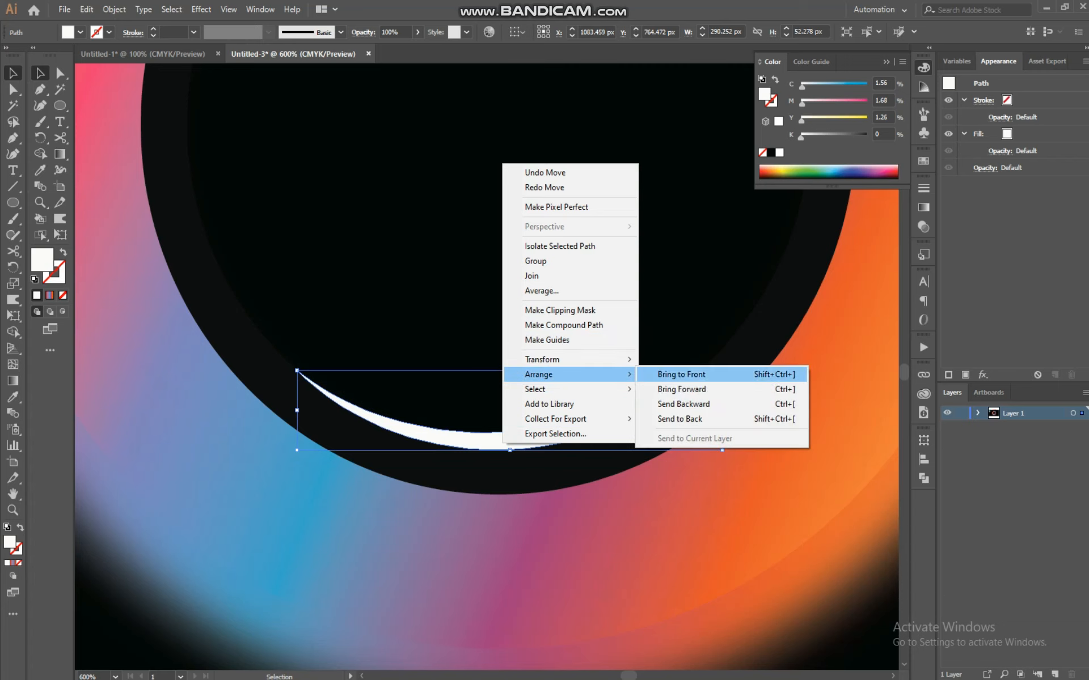
{"action": "left_click", "coordinate": [683, 404]}
Shift the crescent highlight slightly and rotate it to follow the inner edge of the ring
{"action": "left_click_drag", "start_coordinate": [517, 432], "coordinate": [548, 440]}
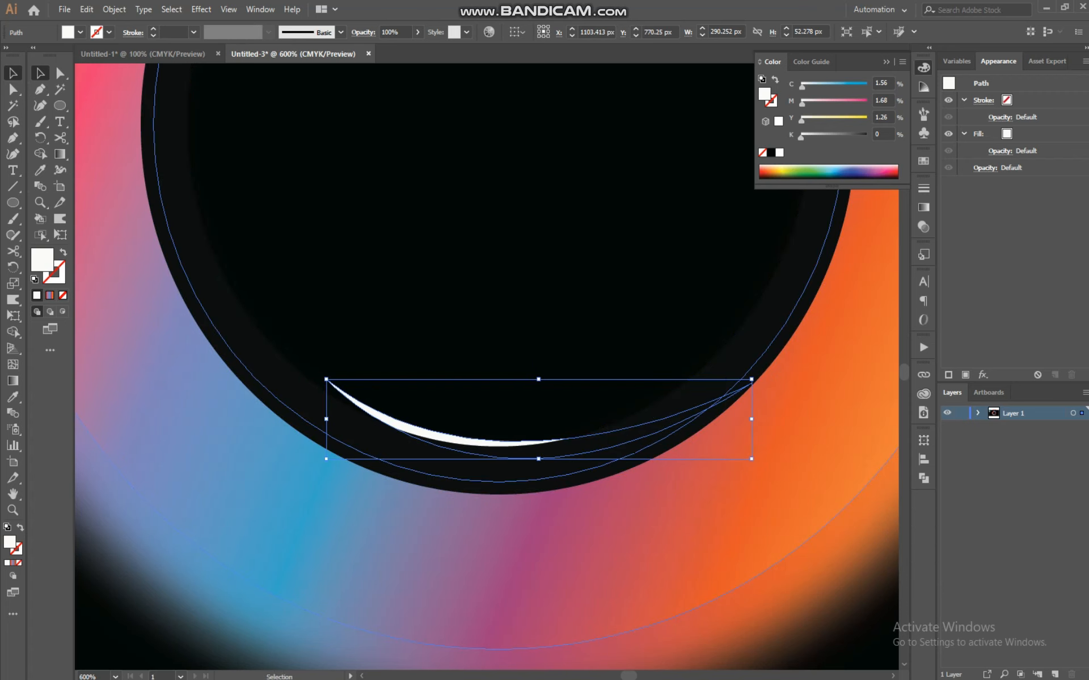
{"action": "left_click", "coordinate": [545, 513]}
{"action": "left_click", "coordinate": [523, 443]}
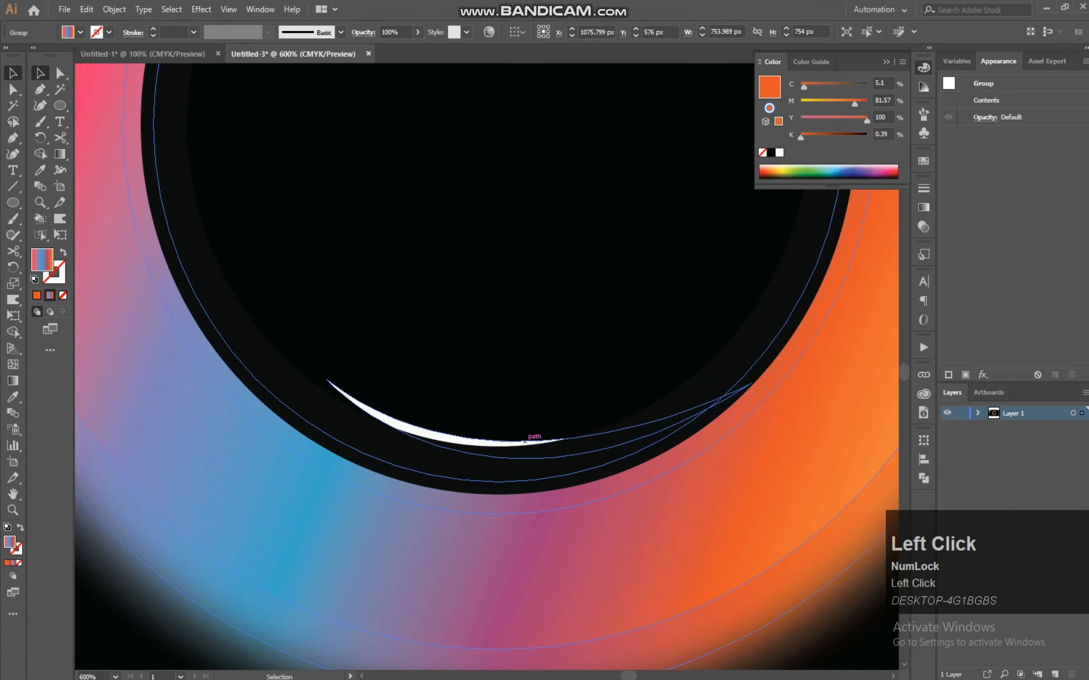
{"action": "left_click_drag", "start_coordinate": [782, 457], "coordinate": [757, 434]}
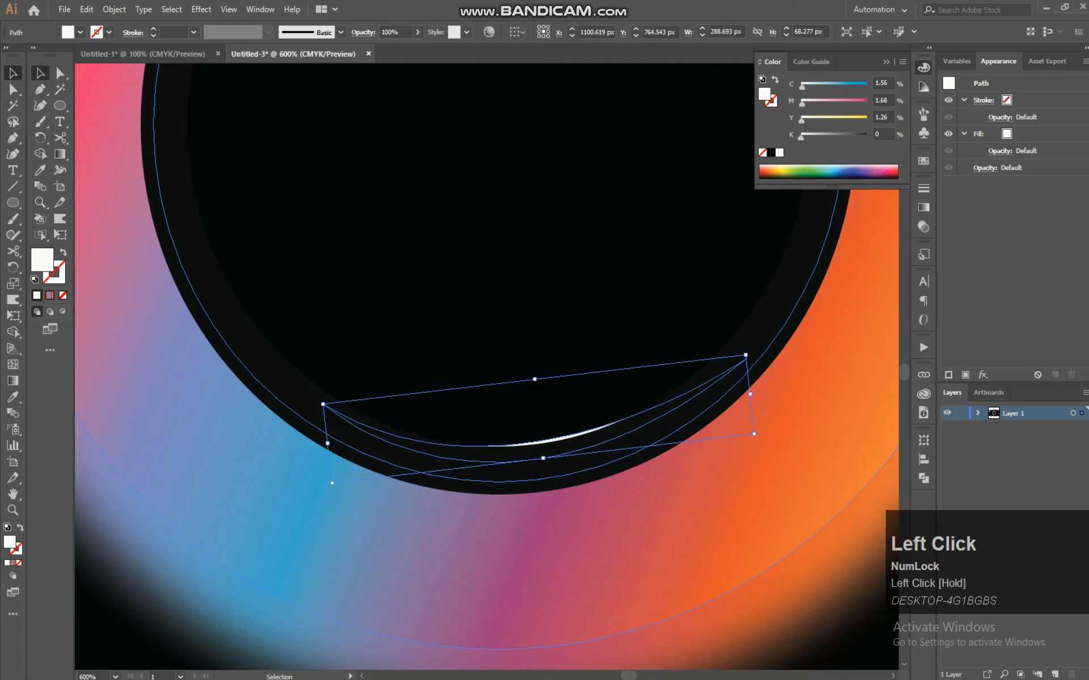
{"action": "left_click", "coordinate": [618, 352]}
Paste a copy of the dark inner ring in front and enlarge it around its centre to about 738 px
{"action": "key", "text": "ctrl"}
{"action": "key", "text": "ctrl+minus"}
{"action": "key", "text": "ctrl+minus"}
{"action": "key", "text": "ctrl+minus"}
{"action": "key", "text": "ctrl+minus"}
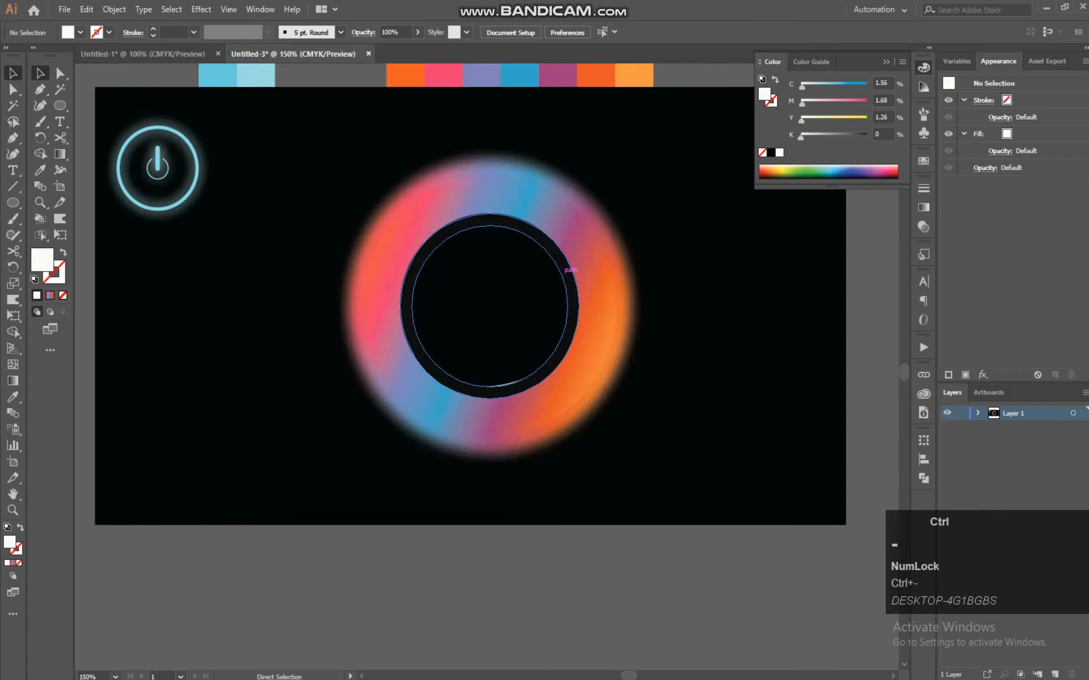
{"action": "left_click", "coordinate": [715, 231]}
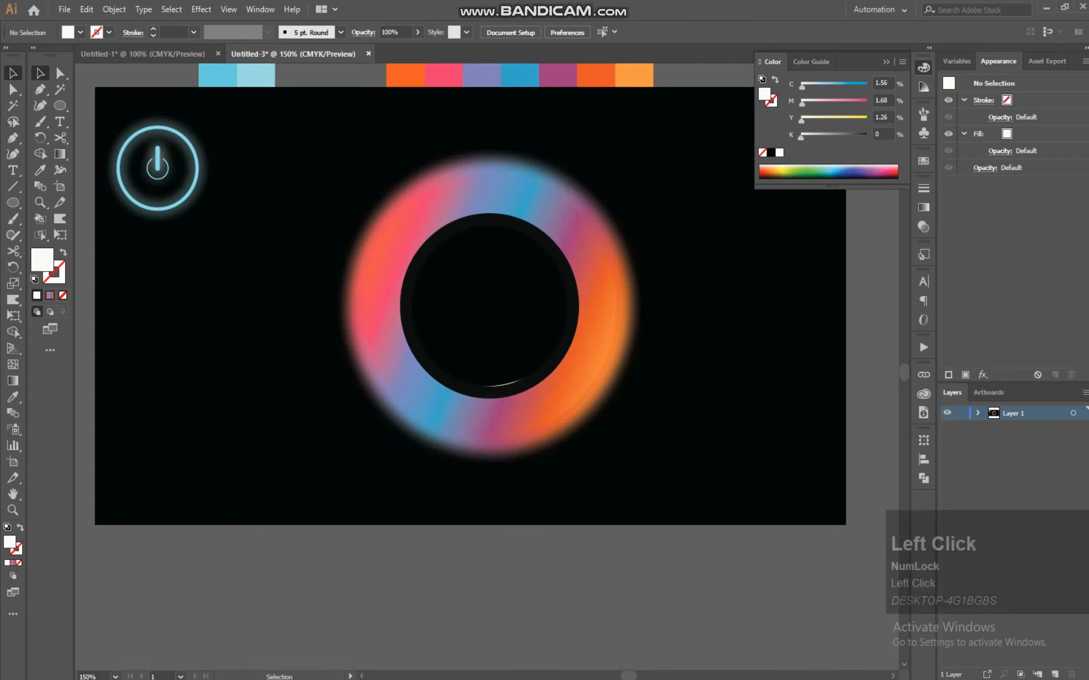
{"action": "left_click", "coordinate": [565, 317]}
{"action": "left_click", "coordinate": [572, 313]}
{"action": "key", "text": "ctrl"}
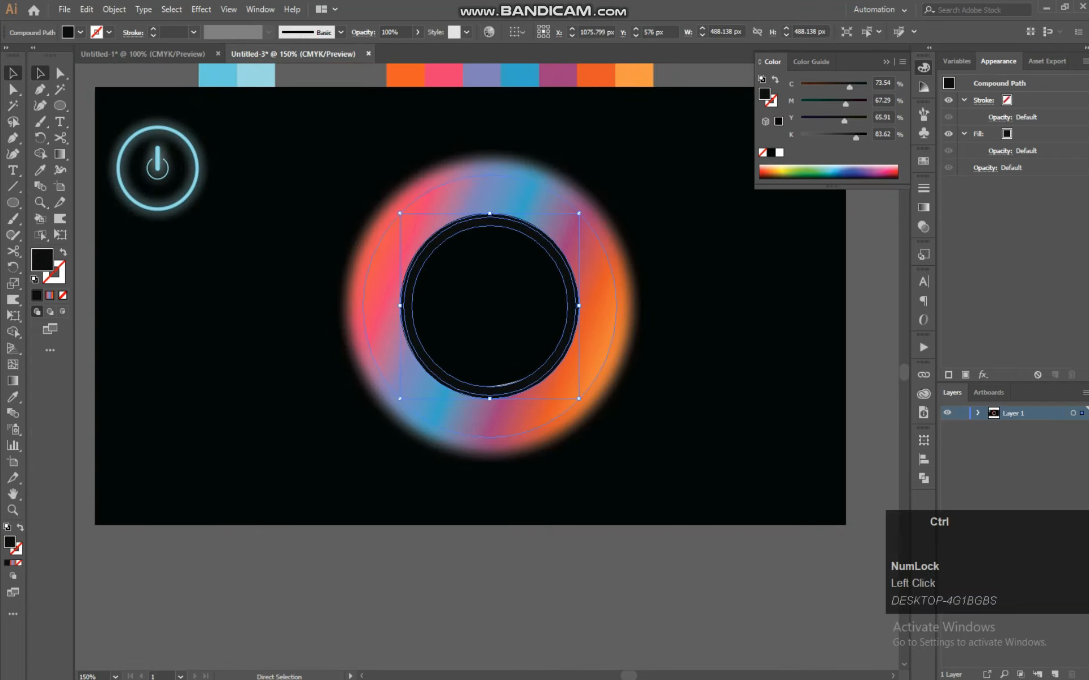
{"action": "key", "text": "ctrl+f"}
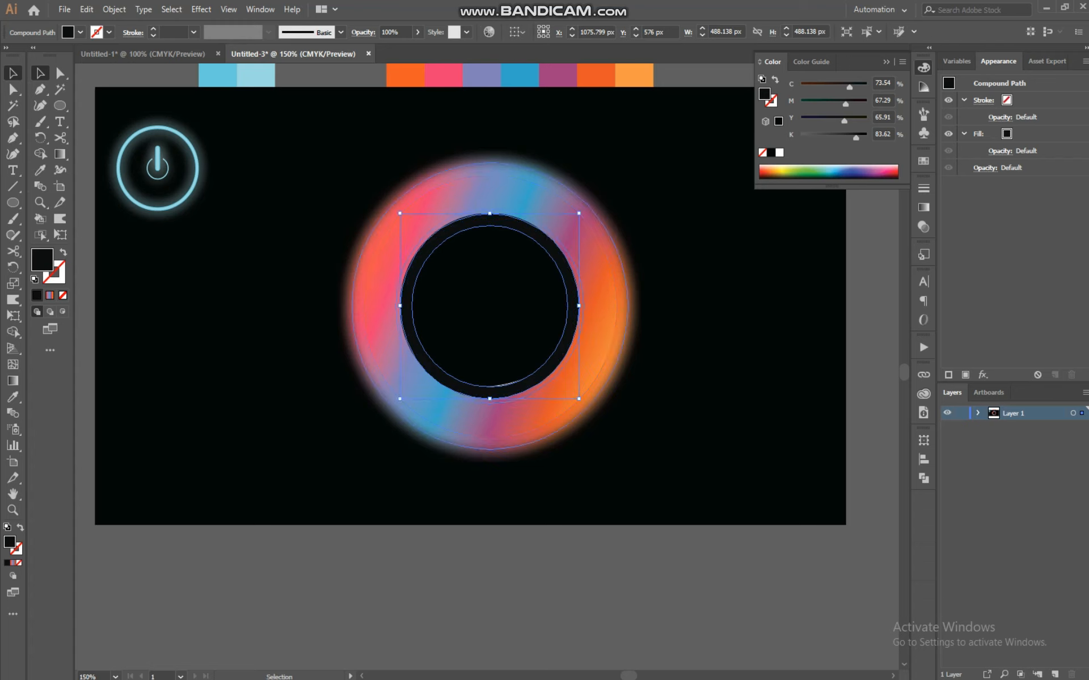
{"action": "left_click_drag", "start_coordinate": [578, 398], "coordinate": [628, 449]}
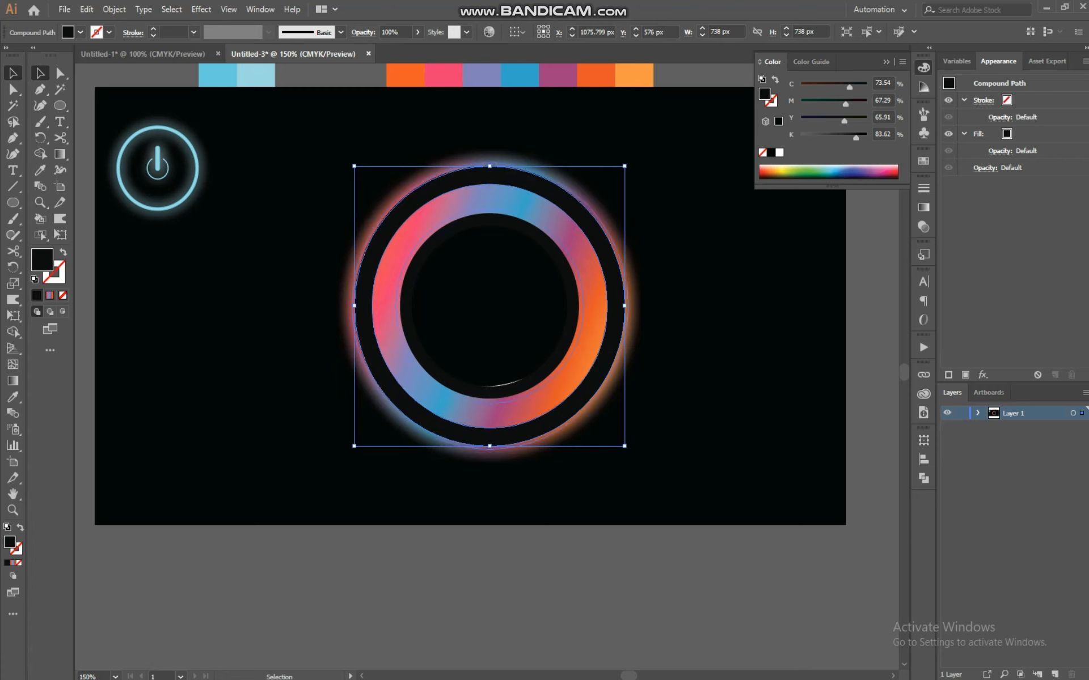
{"action": "left_click_drag", "start_coordinate": [625, 447], "coordinate": [625, 446]}
{"action": "left_click", "coordinate": [666, 367]}
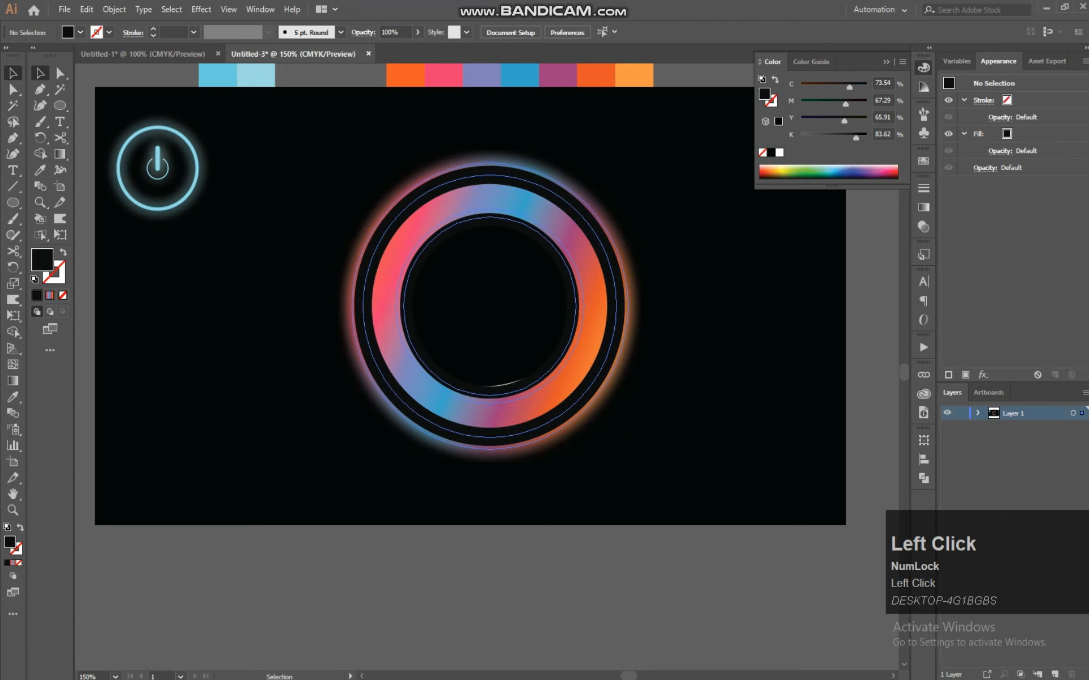
Scale the blurred gradient ring group up around its centre to about 805 px
{"action": "left_click", "coordinate": [368, 341]}
{"action": "left_click_drag", "start_coordinate": [628, 449], "coordinate": [637, 458]}
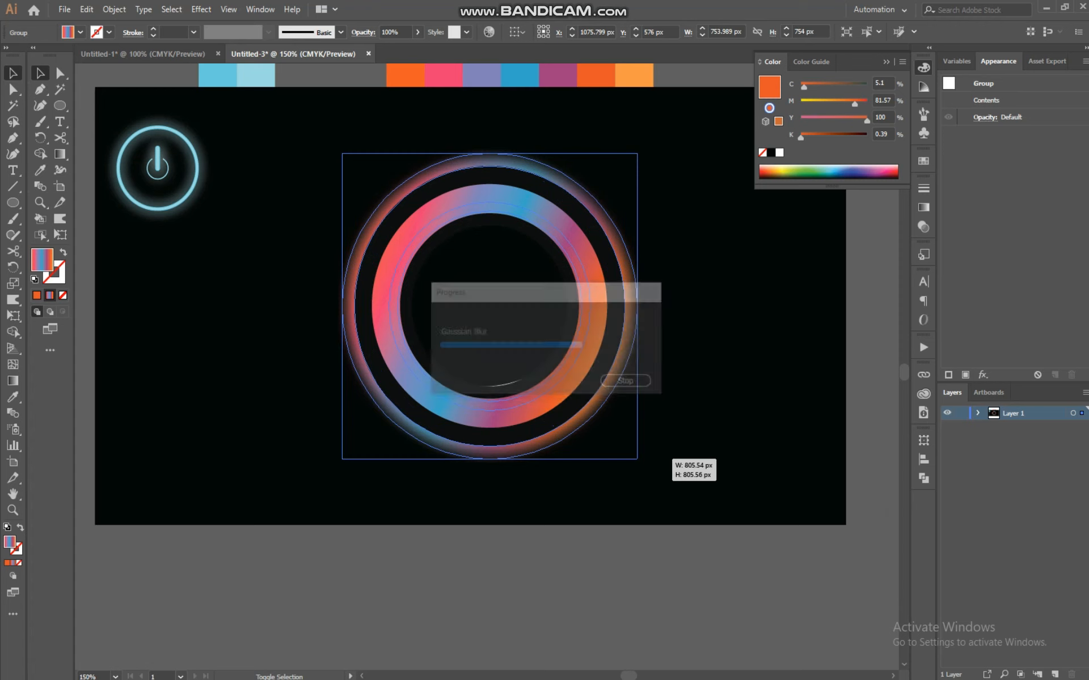
{"action": "left_click", "coordinate": [685, 250]}
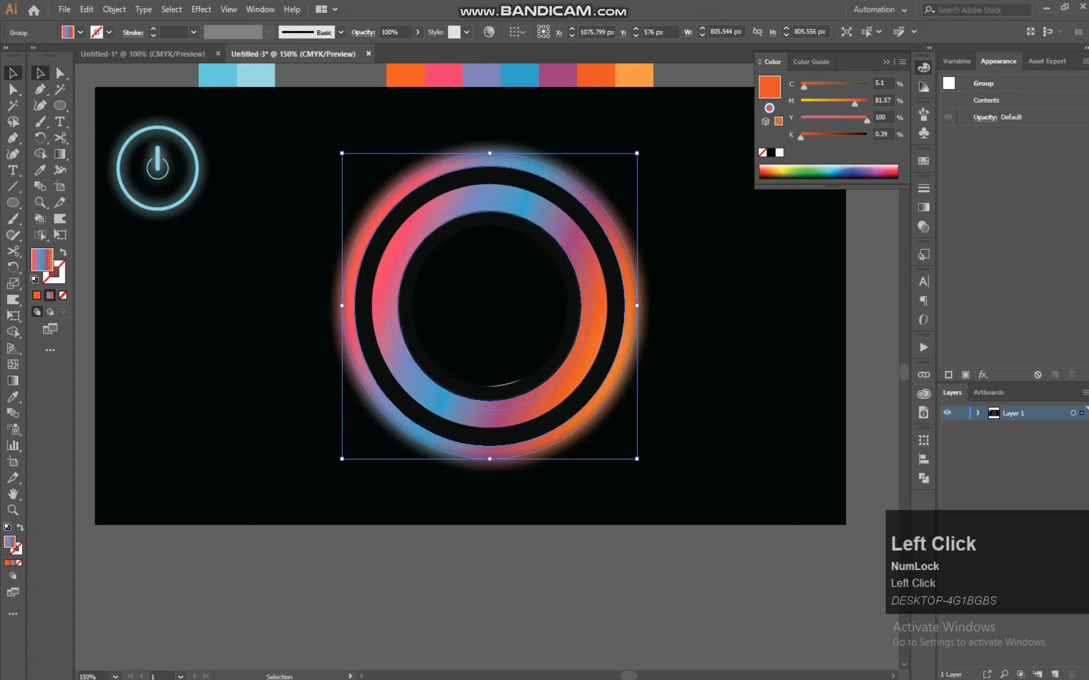
Enlarge the inner dark ring slightly to about 503 px and scale the outer dark ring copy slightly larger
{"action": "left_click", "coordinate": [498, 386]}
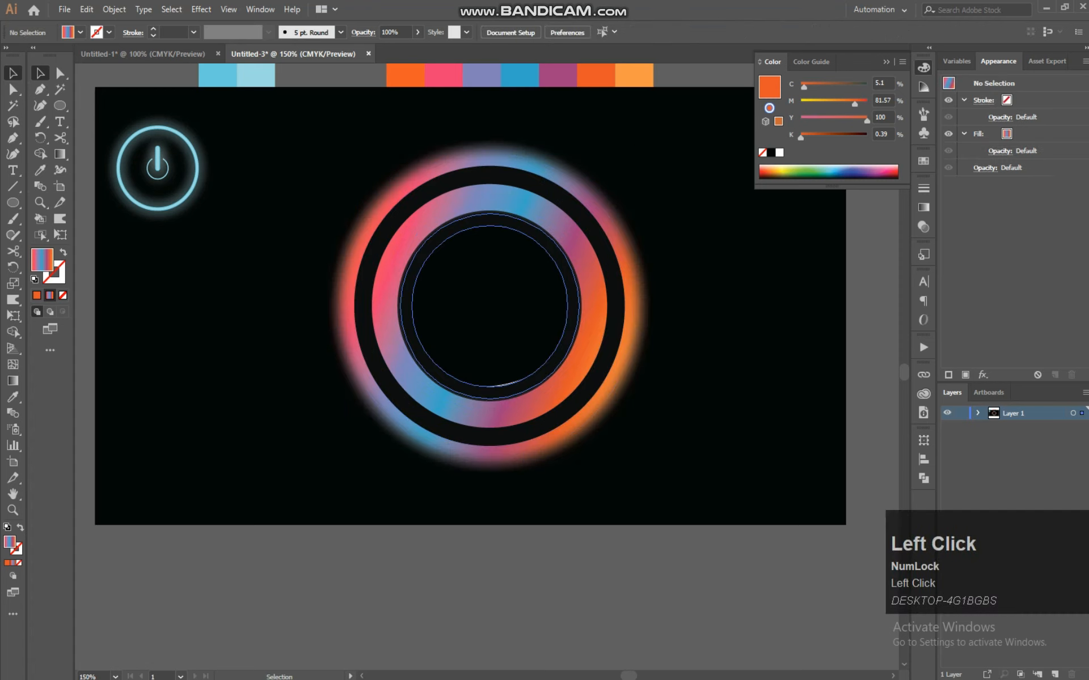
{"action": "left_click_drag", "start_coordinate": [578, 399], "coordinate": [581, 402]}
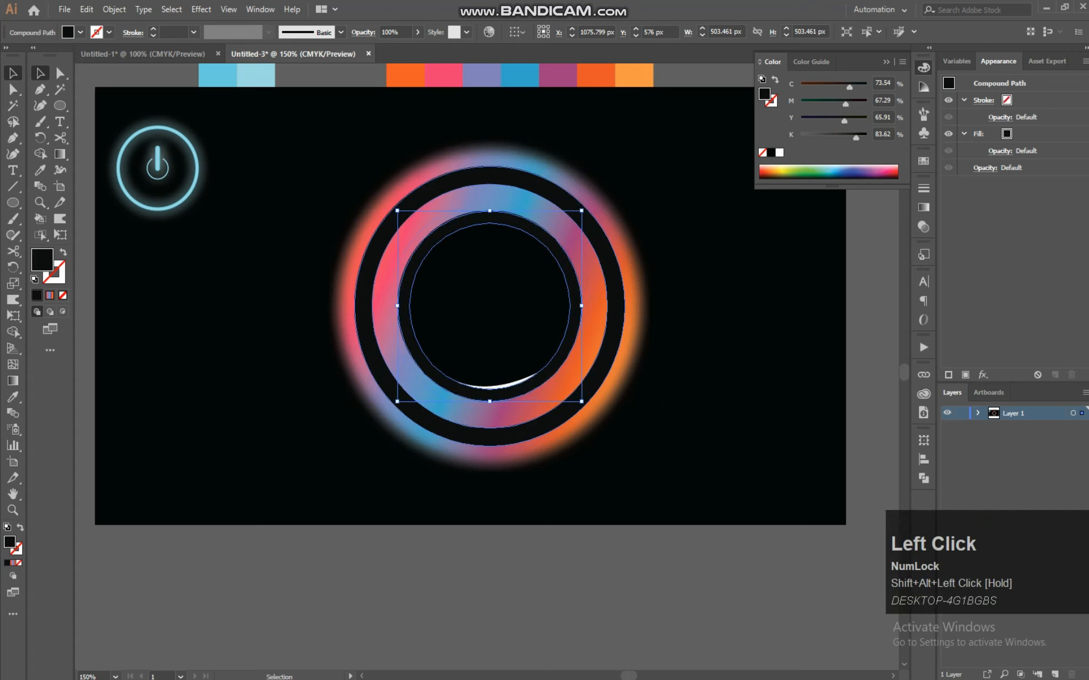
{"action": "left_click", "coordinate": [618, 330]}
{"action": "left_click_drag", "start_coordinate": [625, 445], "coordinate": [637, 459]}
{"action": "left_click", "coordinate": [665, 299]}
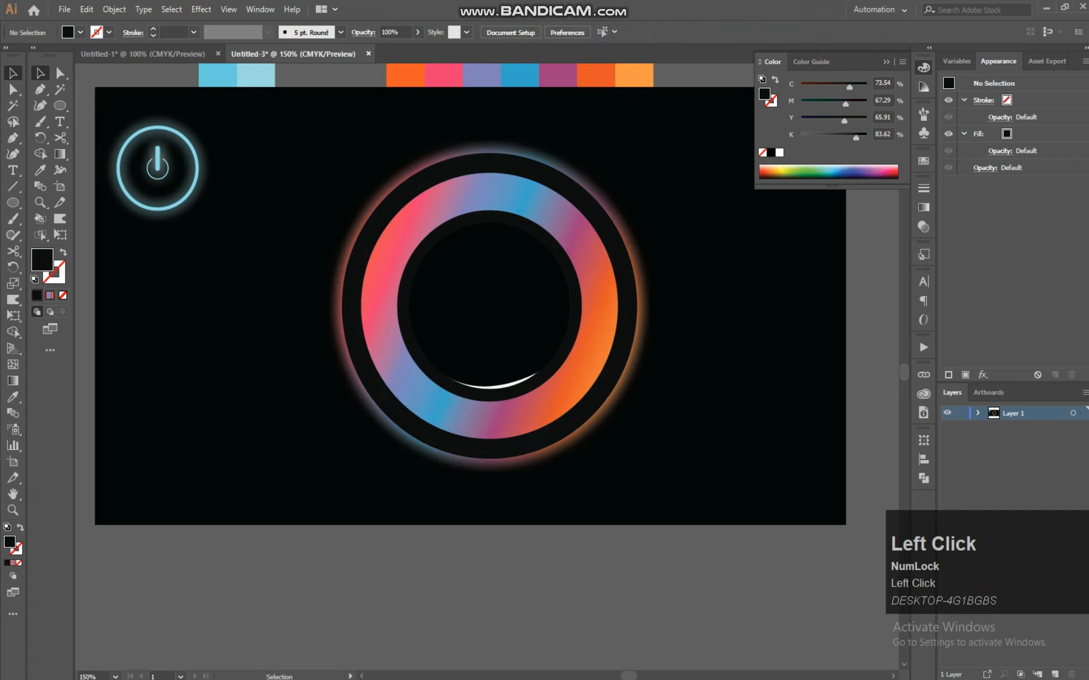
Nudge the crescent highlight down two steps and zoom out to view the whole icon
{"action": "left_click", "coordinate": [506, 386]}
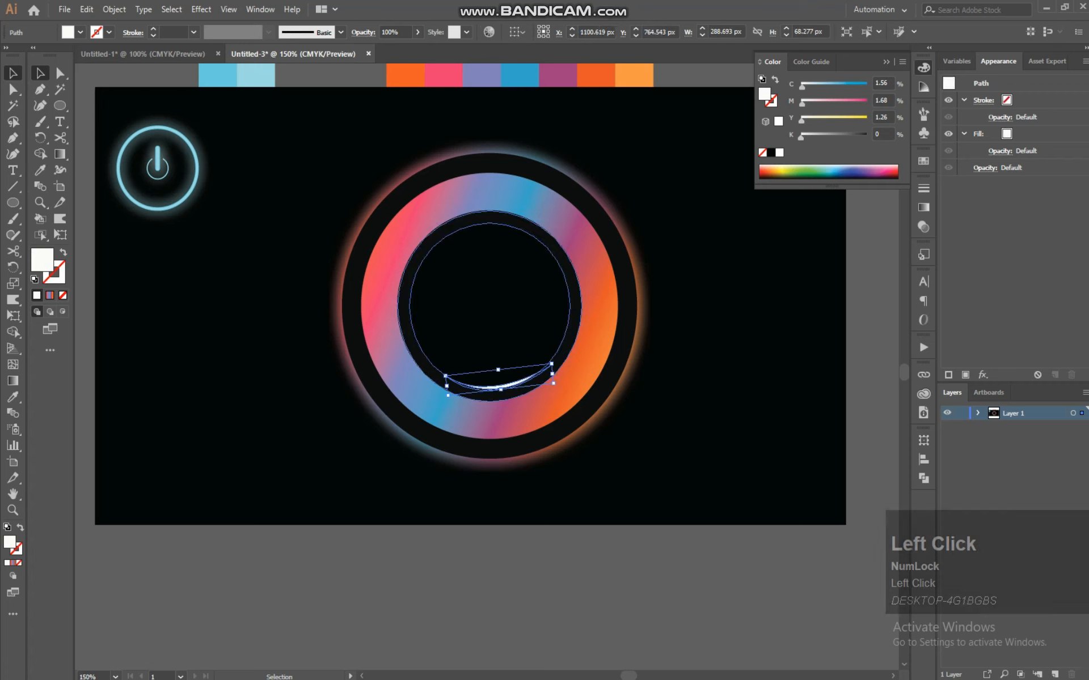
{"action": "key", "text": "Down"}
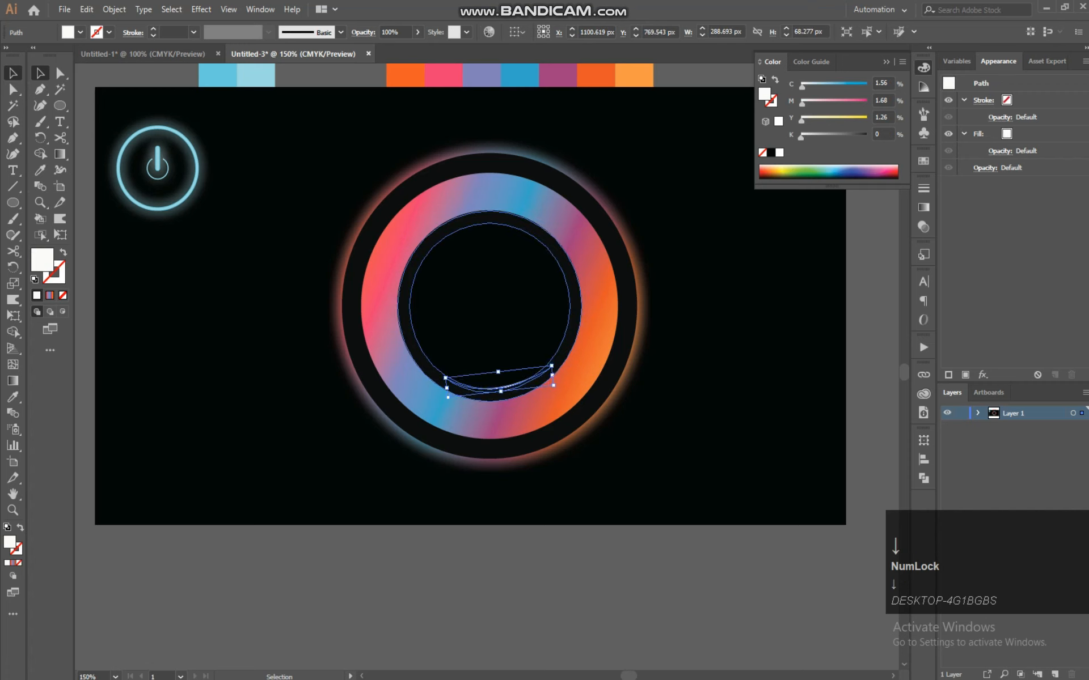
{"action": "key", "text": "Down"}
{"action": "left_click", "coordinate": [781, 338]}
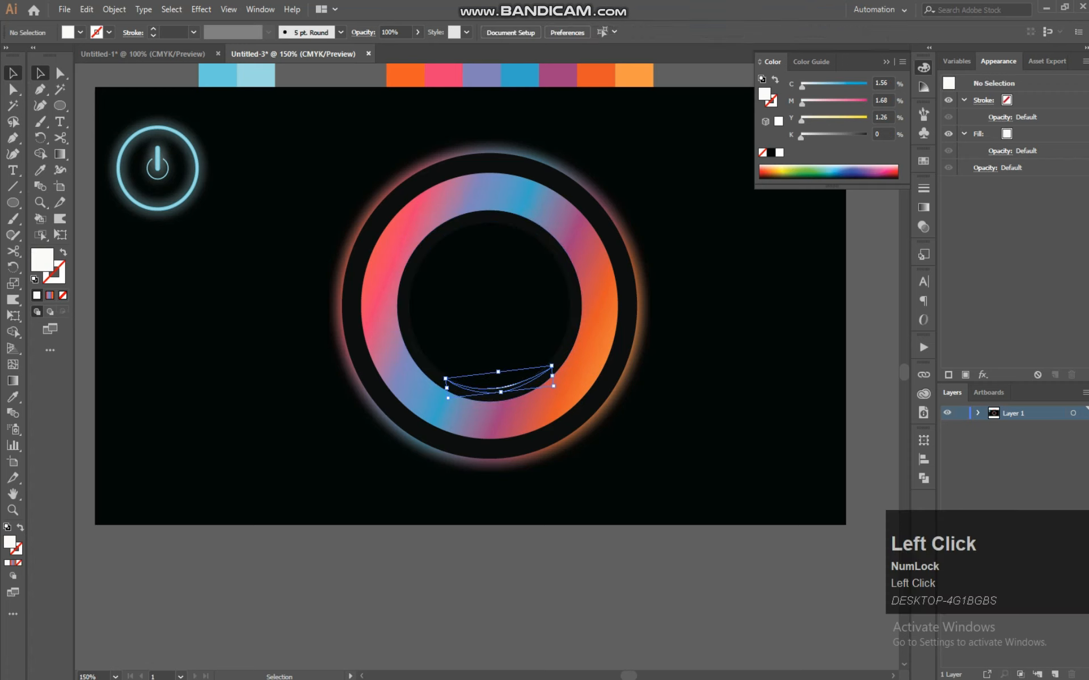
{"action": "key", "text": "ctrl"}
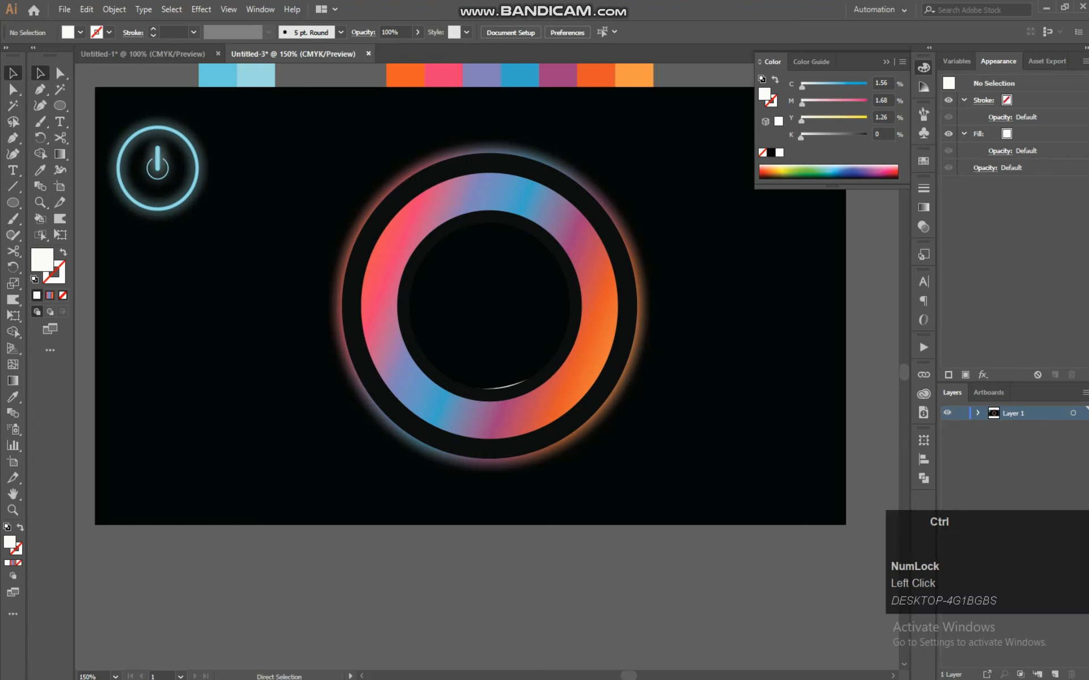
{"action": "key", "text": "ctrl+z"}
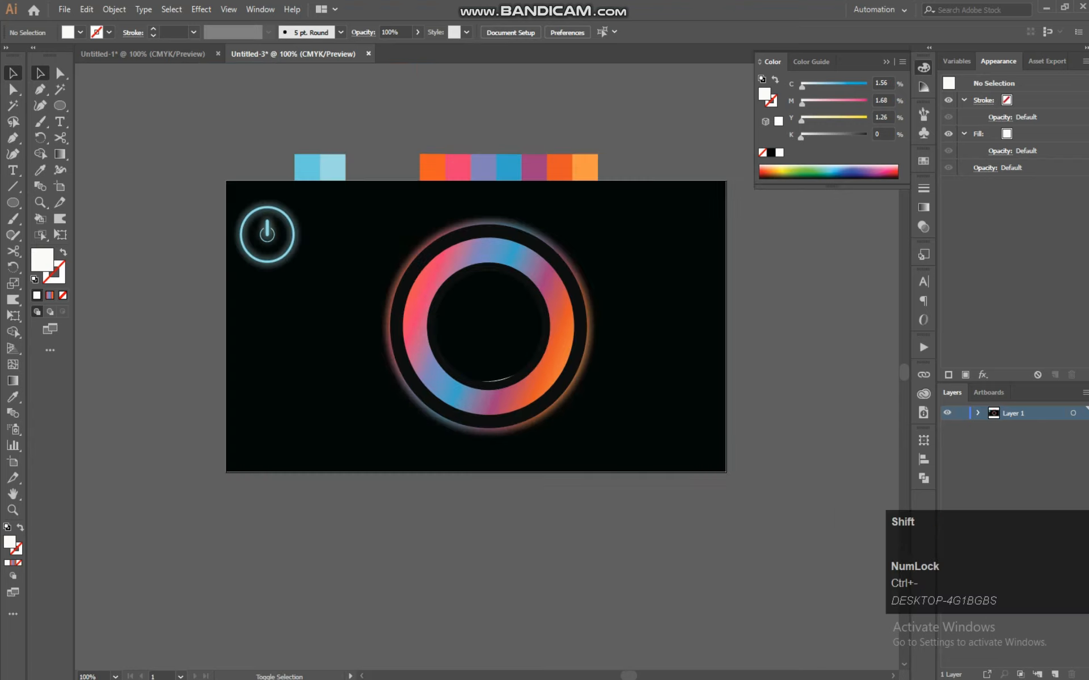